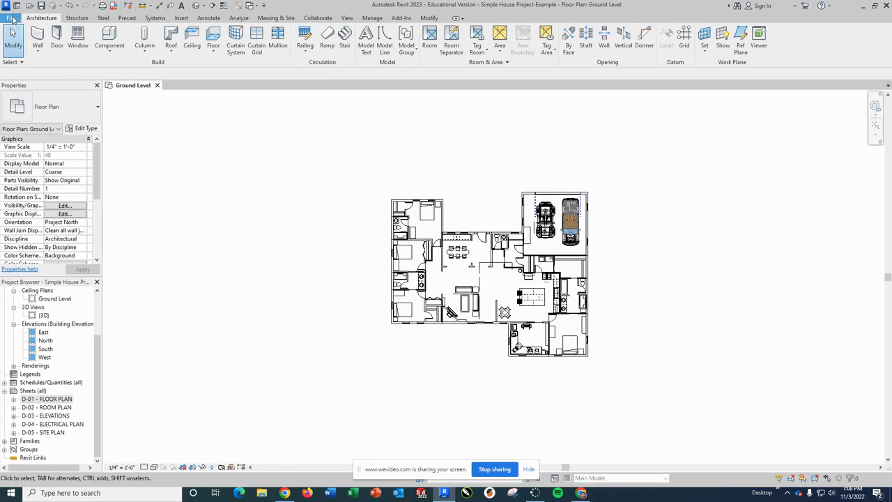
Save a copy of the project in the Architecture folder as SHP Model File.rvt.
{"action": "left_click", "coordinate": [12, 20]}
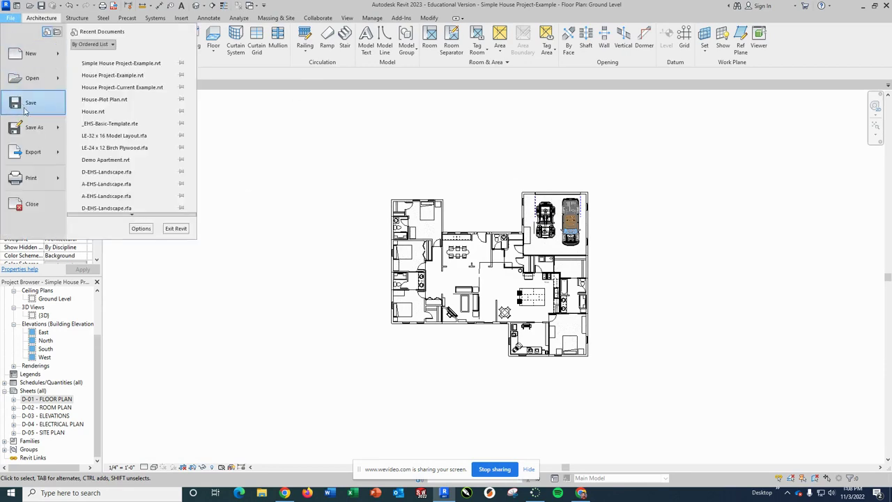
{"action": "mouse_move", "coordinate": [38, 127]}
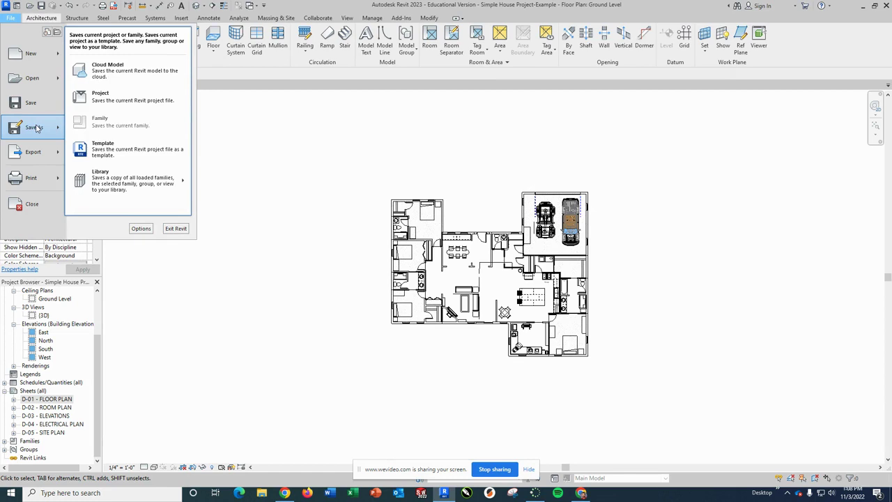
{"action": "left_click", "coordinate": [98, 101]}
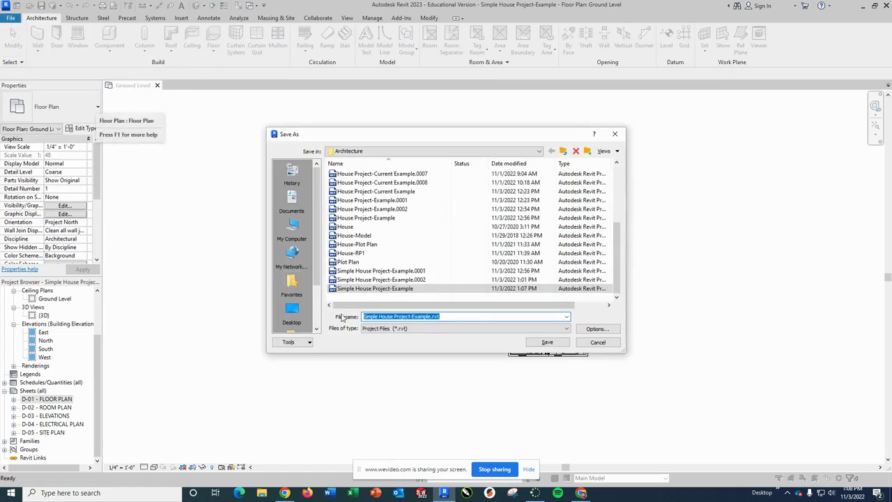
{"action": "left_click", "coordinate": [428, 316]}
{"action": "left_click_drag", "start_coordinate": [428, 316], "coordinate": [317, 307]}
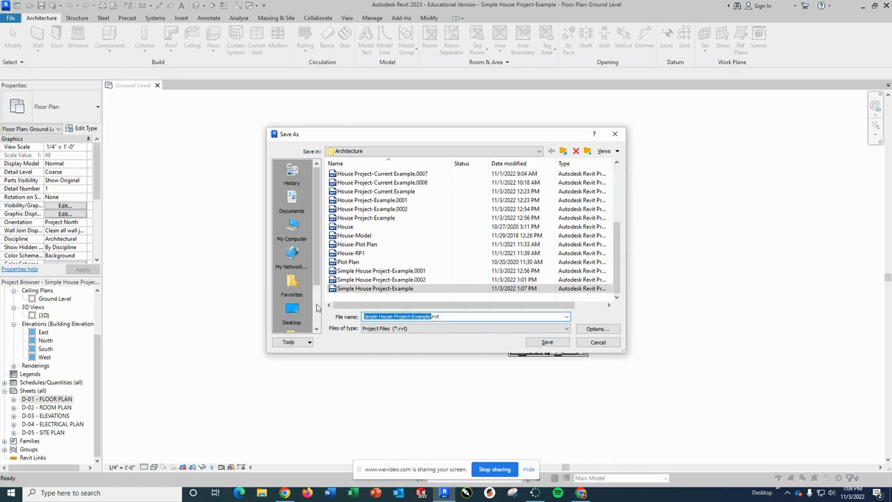
{"action": "type", "text": "shp"}
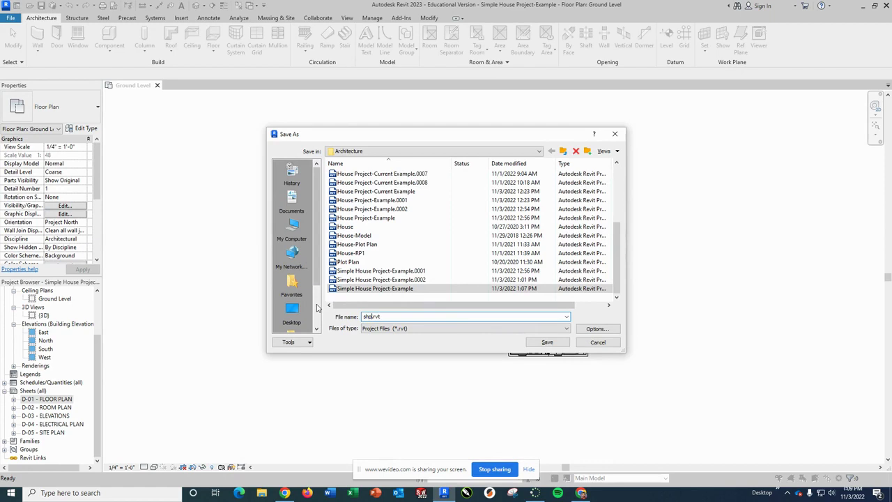
{"action": "type", "text": " mODEL fILE"}
{"action": "key", "text": "BackSpace"}
{"action": "key", "text": "BackSpace"}
{"action": "key", "text": "BackSpace"}
{"action": "key", "text": "BackSpace"}
{"action": "key", "text": "BackSpace"}
{"action": "key", "text": "BackSpace"}
{"action": "key", "text": "BackSpace"}
{"action": "key", "text": "BackSpace"}
{"action": "key", "text": "BackSpace"}
{"action": "key", "text": "BackSpace"}
{"action": "key", "text": "BackSpace"}
{"action": "key", "text": "BackSpace"}
{"action": "key", "text": "BackSpace"}
{"action": "key", "text": "BackSpace"}
{"action": "type", "text": "SHP Model"}
{"action": "type", "text": "V"}
{"action": "key", "text": "BackSpace"}
{"action": "type", "text": "File"}
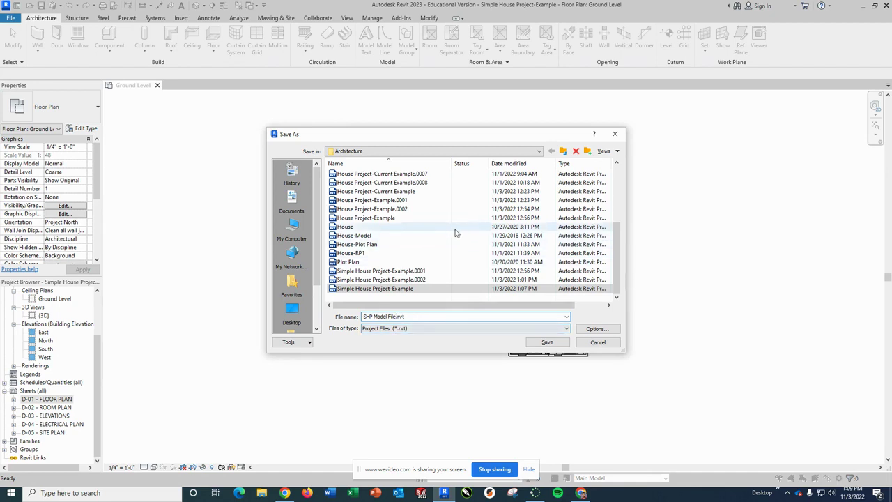
{"action": "left_click", "coordinate": [547, 342]}
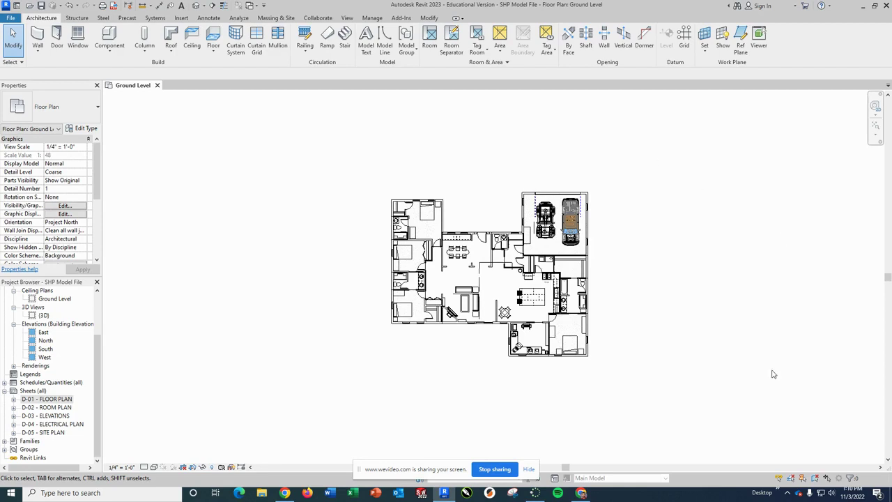
Delete the two vehicles from the garage in the Ground Level floor plan.
{"action": "scroll", "coordinate": [593, 224], "scroll_direction": "down", "scroll_amount": 1}
{"action": "scroll", "coordinate": [593, 224], "scroll_direction": "up", "scroll_amount": 3}
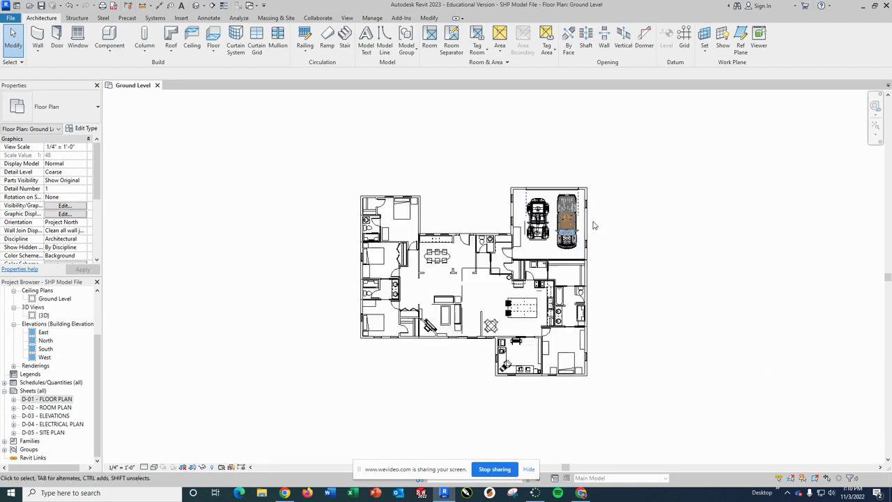
{"action": "left_click", "coordinate": [563, 237]}
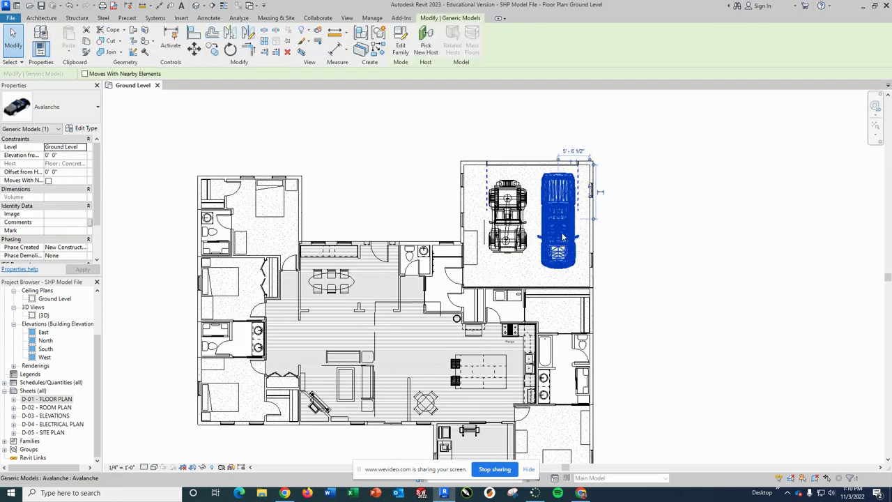
{"action": "key", "text": "Delete"}
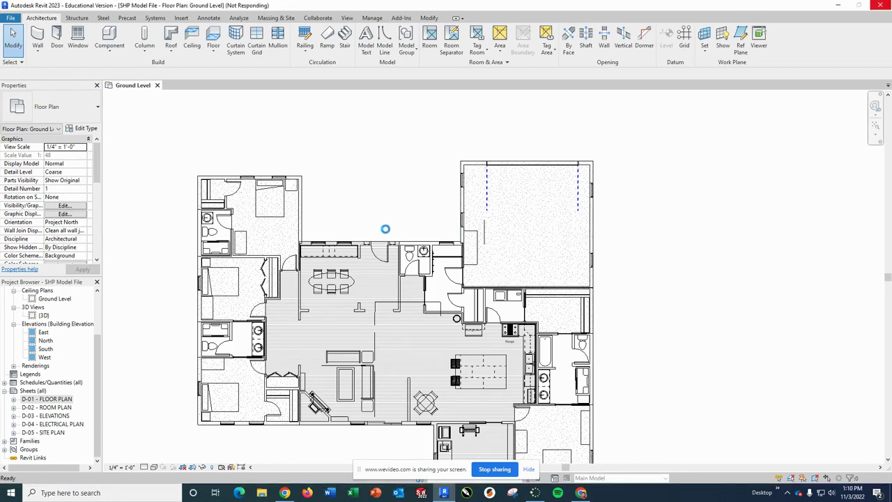
Delete all existing sheets from the project, D-01 FLOOR PLAN through D-05 SITE PLAN.
{"action": "scroll", "coordinate": [385, 228], "scroll_direction": "down", "scroll_amount": 3}
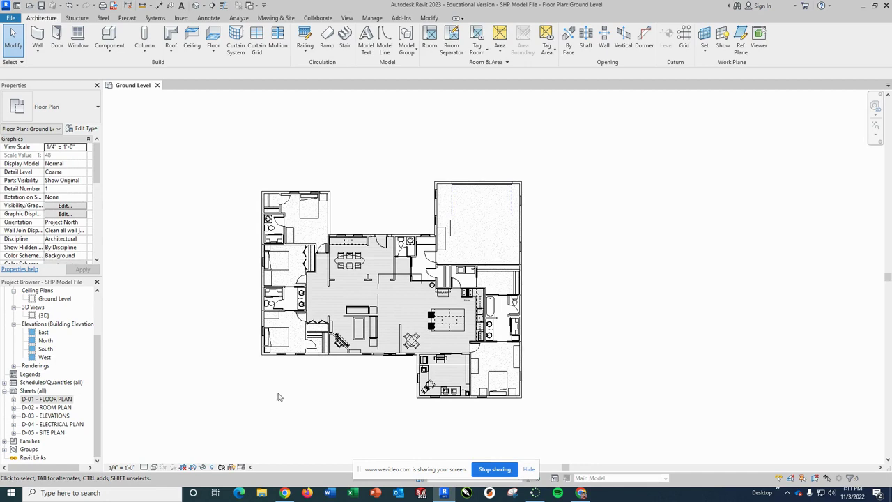
{"action": "left_click", "coordinate": [58, 432], "text": "shift"}
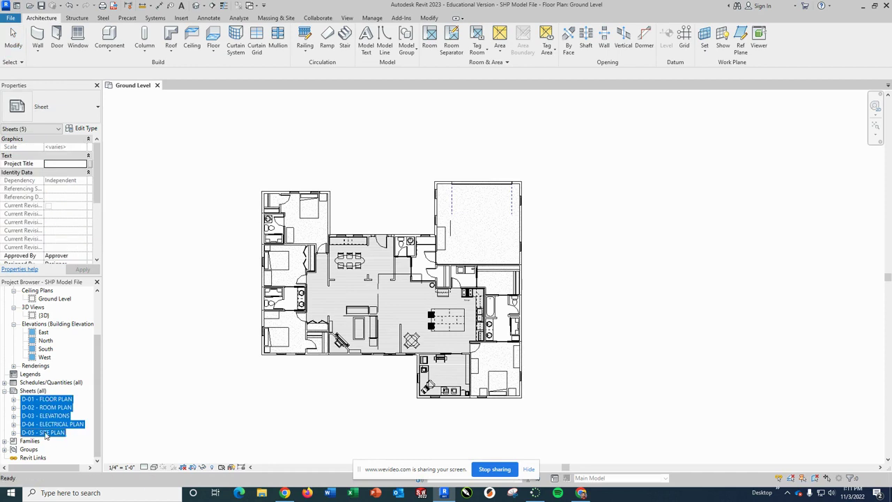
{"action": "key", "text": "Delete"}
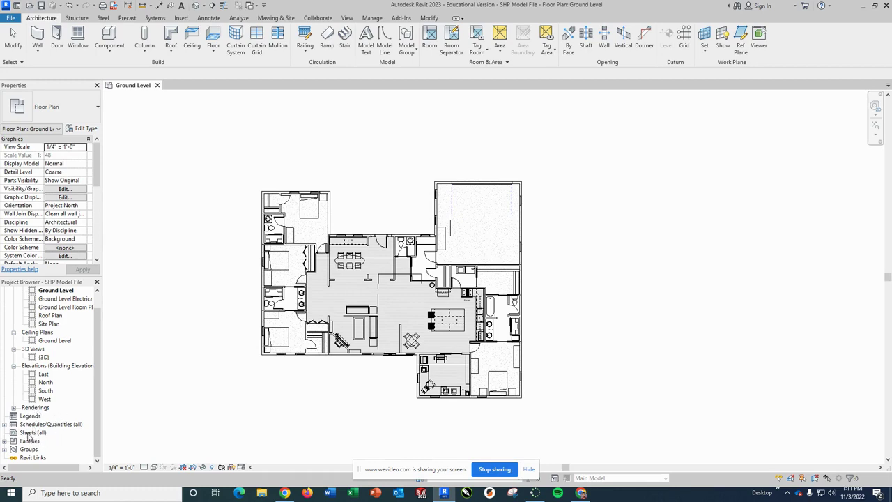
Load the LE-32 x 16 Model Layout titleblock from the Titleblocks folder and create a new sheet with it.
{"action": "left_click", "coordinate": [30, 434]}
{"action": "right_click", "coordinate": [29, 433]}
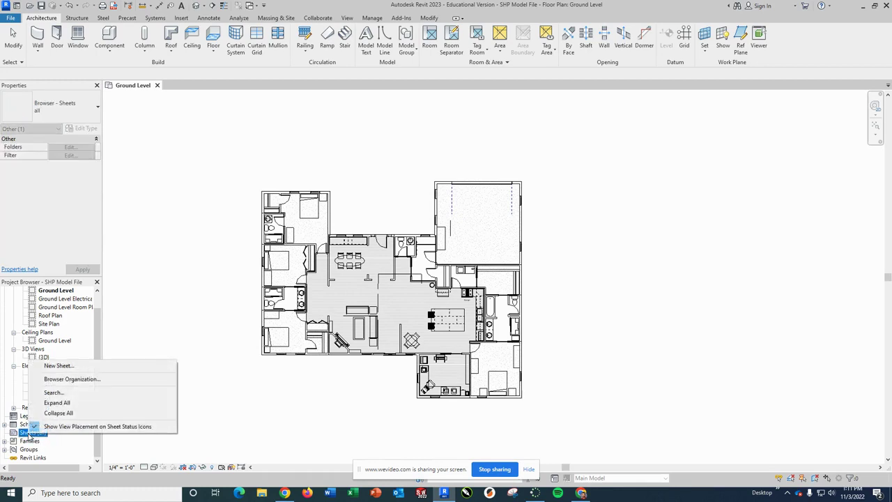
{"action": "left_click", "coordinate": [59, 366]}
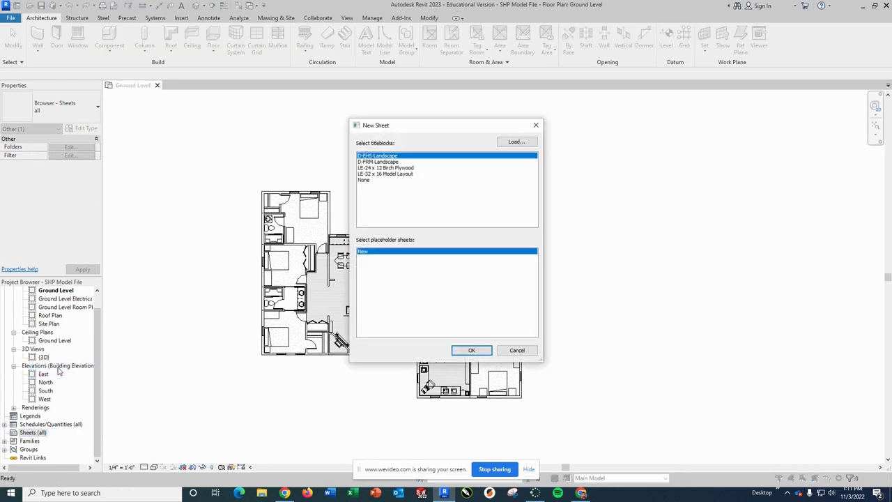
{"action": "left_click", "coordinate": [515, 142]}
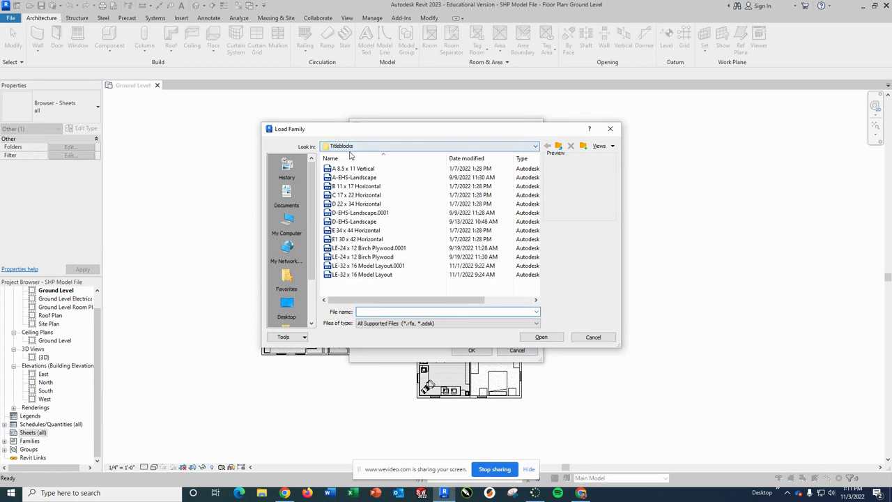
{"action": "left_click", "coordinate": [361, 277]}
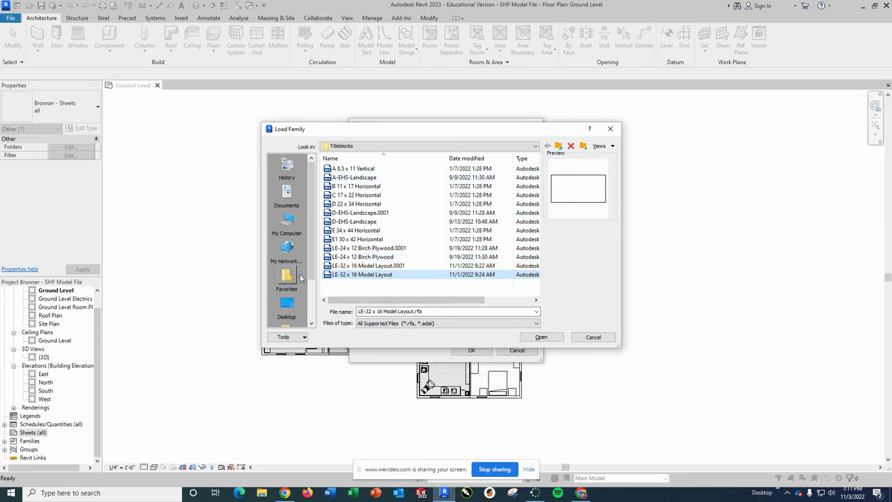
{"action": "left_click", "coordinate": [543, 337]}
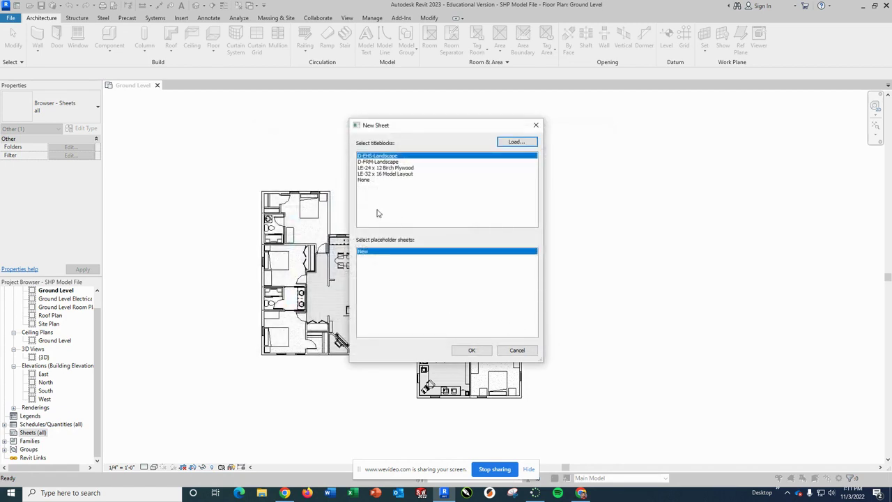
{"action": "left_click", "coordinate": [384, 174]}
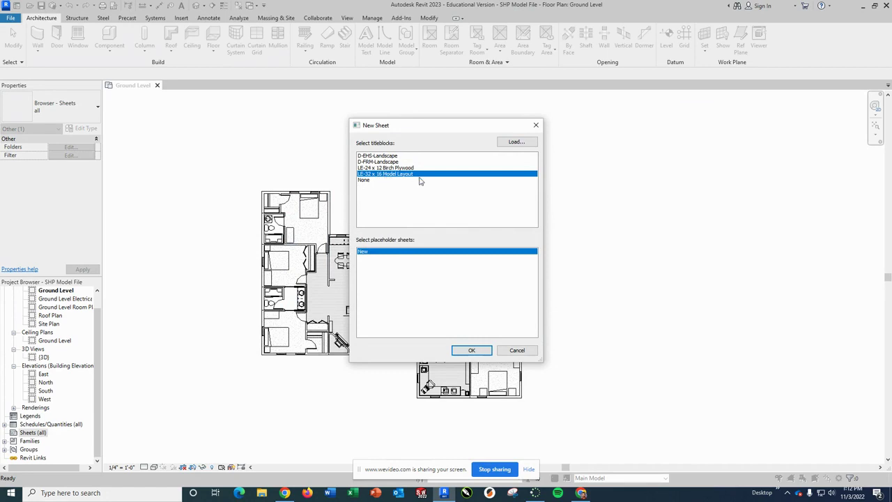
{"action": "left_click", "coordinate": [471, 350]}
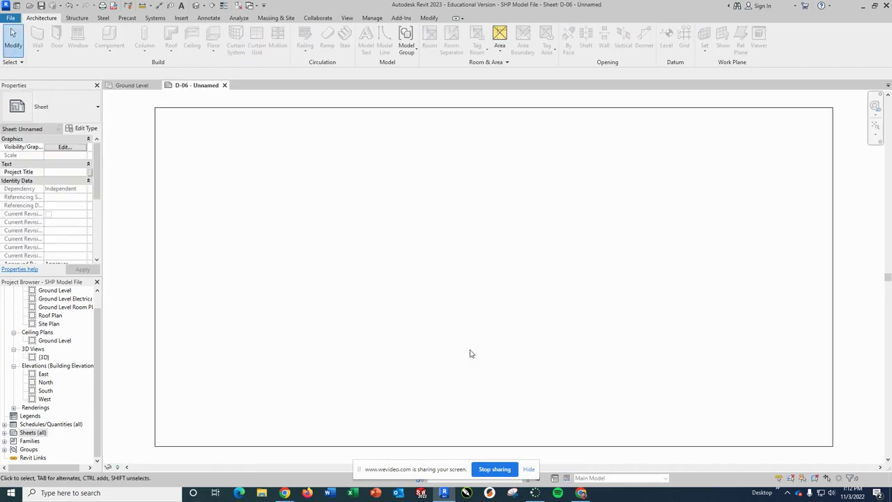
{"action": "scroll", "coordinate": [577, 333], "scroll_direction": "down", "scroll_amount": 1}
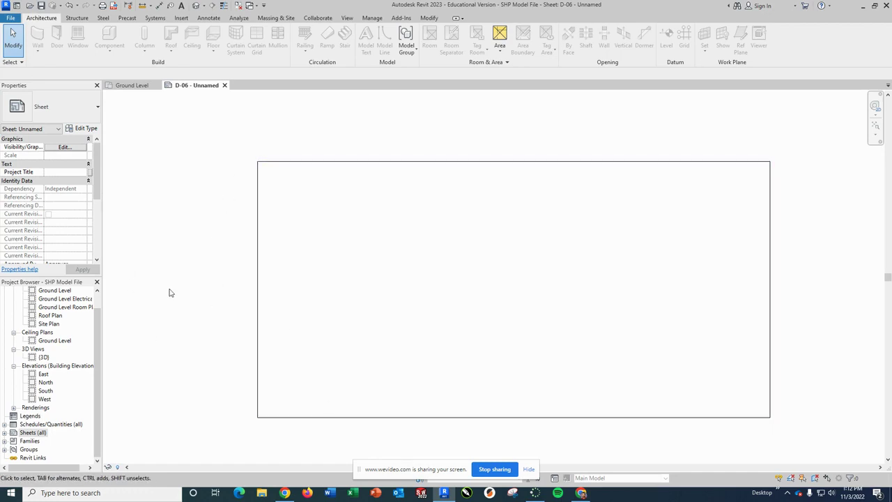
Hide the roof category in the East elevation view and close that view.
{"action": "left_click", "coordinate": [43, 374]}
{"action": "double_click", "coordinate": [43, 375]}
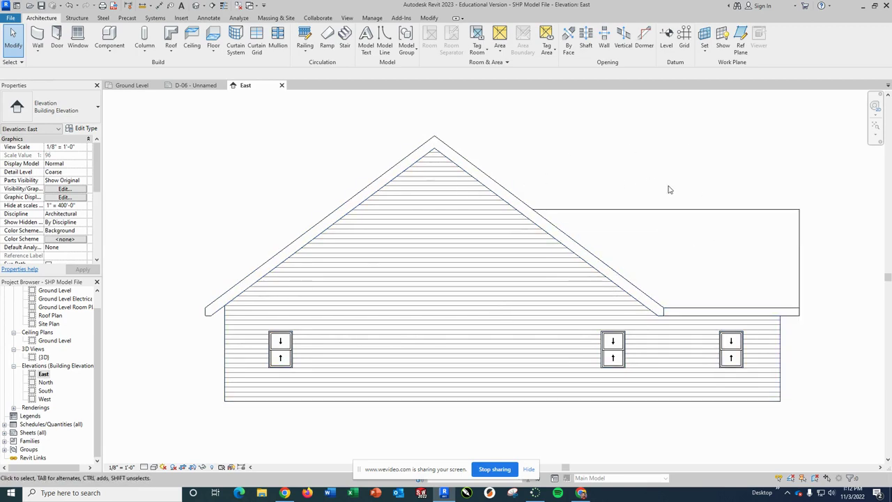
{"action": "right_click", "coordinate": [676, 211]}
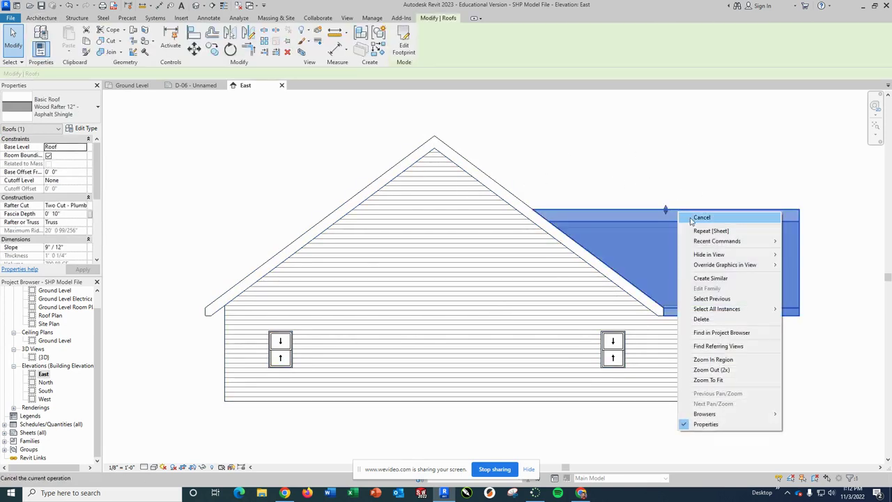
{"action": "mouse_move", "coordinate": [725, 256]}
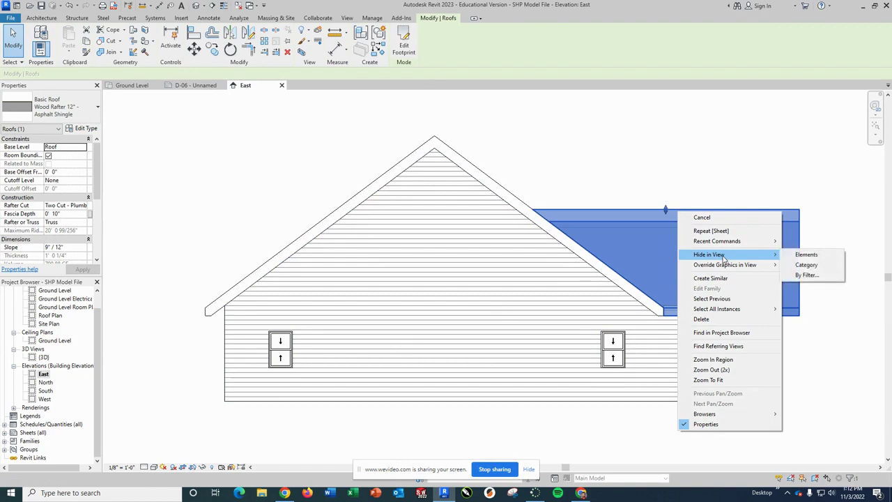
{"action": "left_click", "coordinate": [810, 265]}
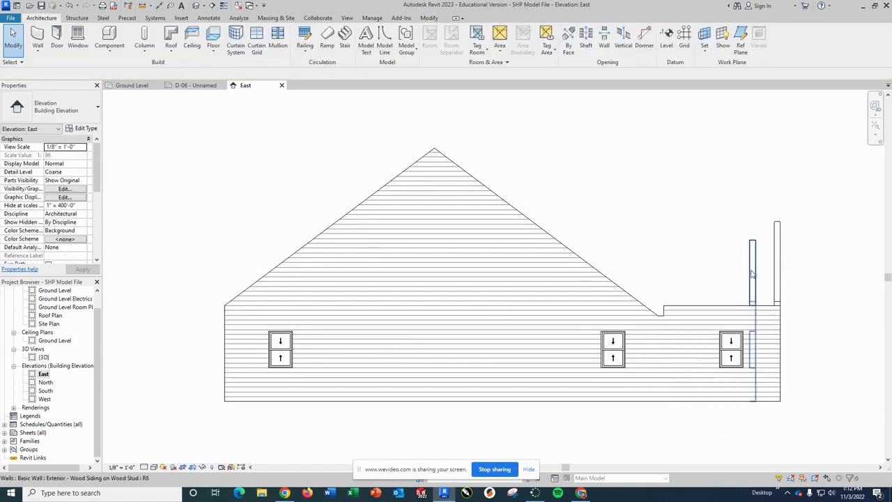
{"action": "scroll", "coordinate": [686, 251], "scroll_direction": "down", "scroll_amount": 1}
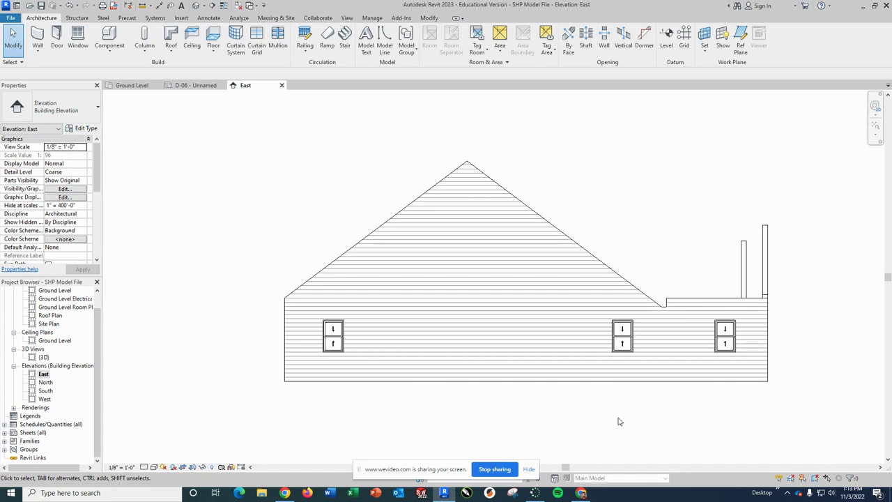
{"action": "left_click", "coordinate": [281, 85]}
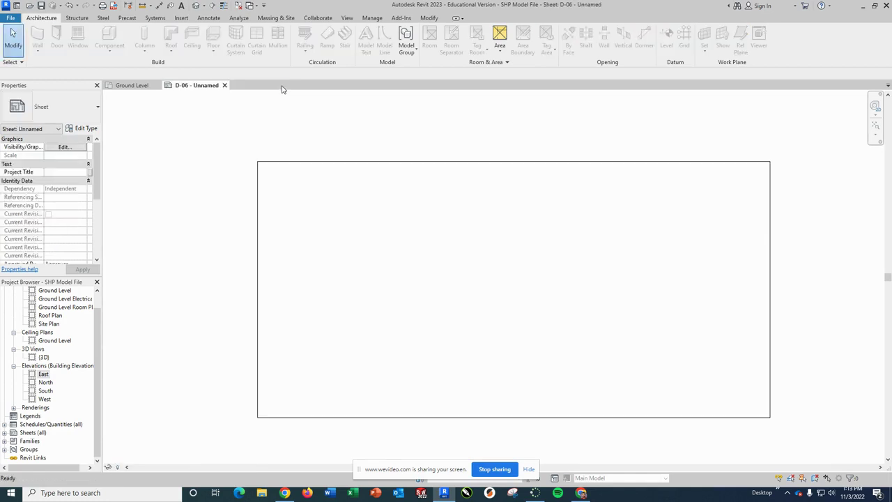
Place the East elevation on the new sheet near its upper-left corner and set the viewport type to No Title.
{"action": "left_click", "coordinate": [43, 375]}
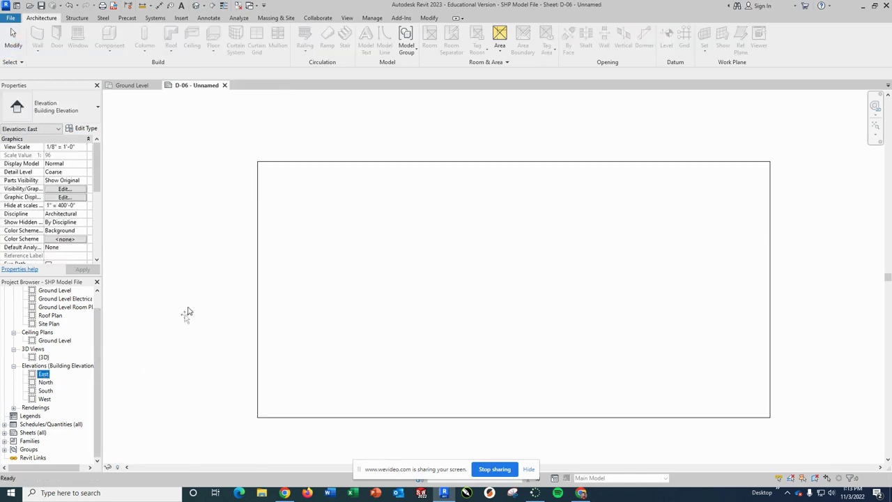
{"action": "left_click_drag", "start_coordinate": [316, 229], "coordinate": [332, 212]}
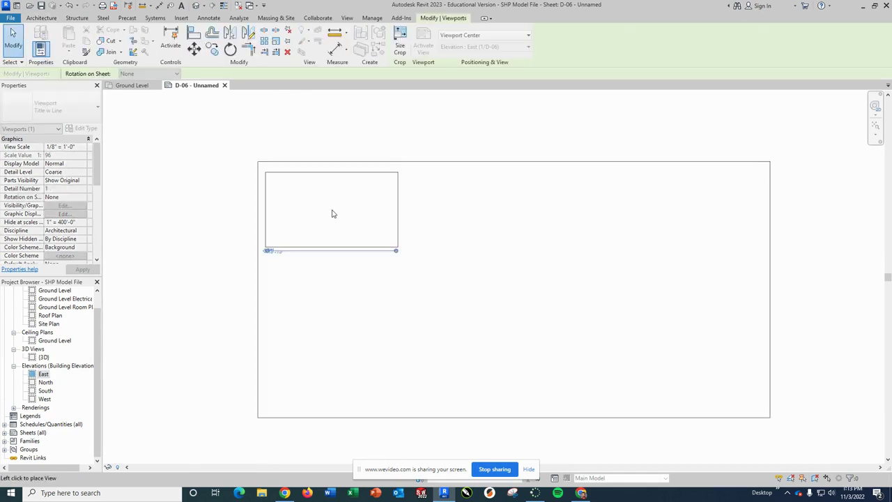
{"action": "left_click", "coordinate": [328, 207]}
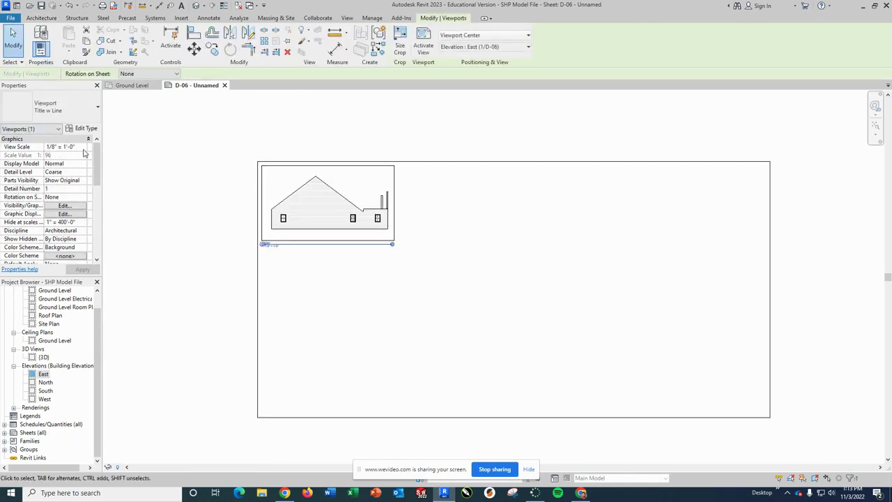
{"action": "left_click", "coordinate": [97, 107]}
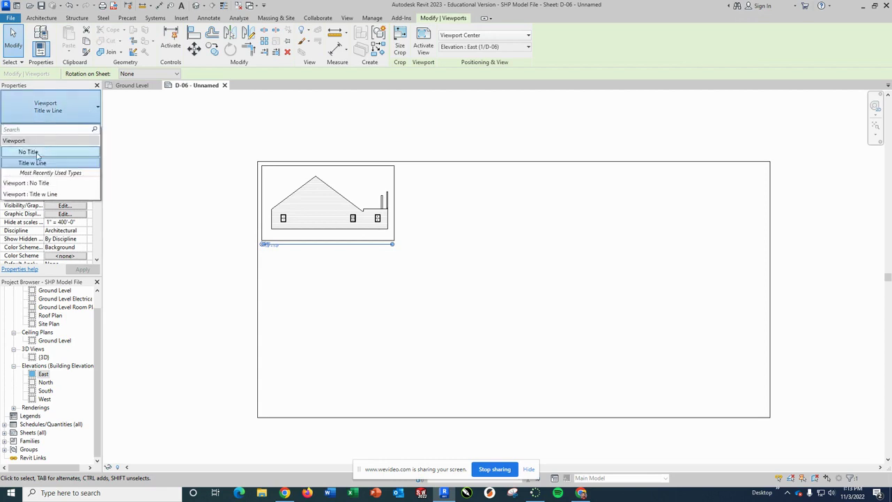
{"action": "left_click", "coordinate": [51, 151]}
{"action": "left_click", "coordinate": [175, 201]}
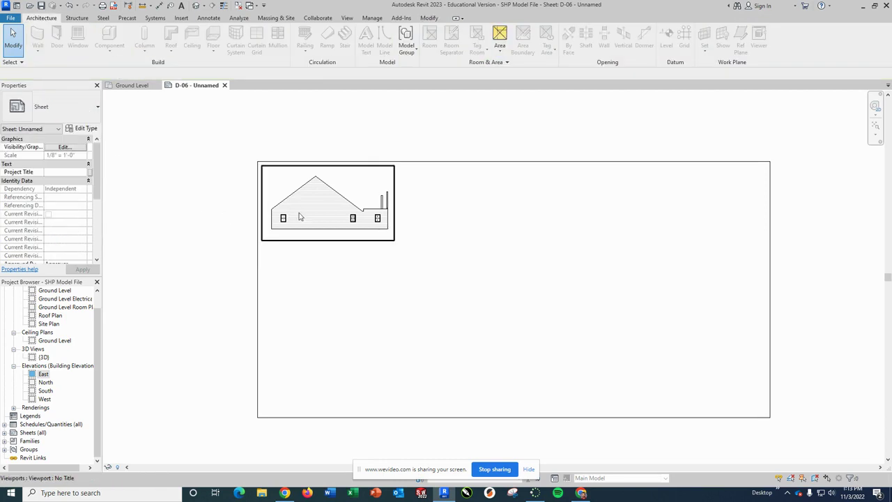
Move the East viewport so the elevation drawing sits just inside the sheet border's upper-left corner.
{"action": "left_click_drag", "start_coordinate": [309, 204], "coordinate": [304, 198]}
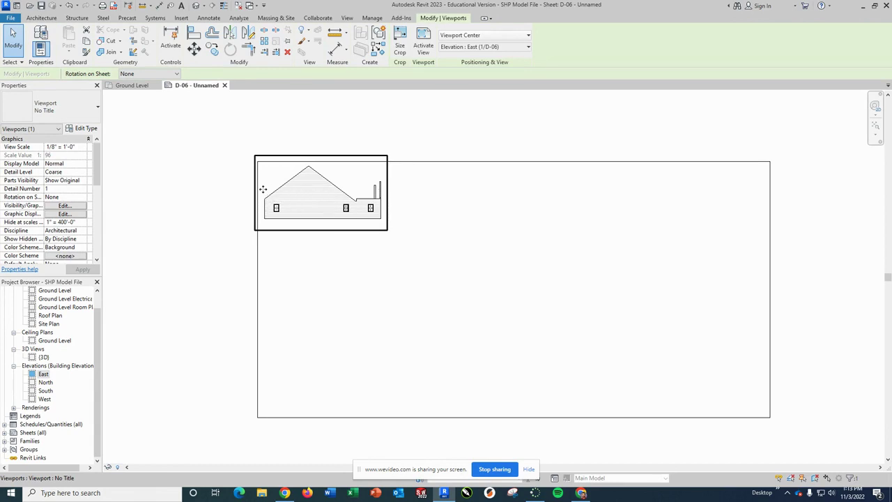
{"action": "key", "text": "Left"}
{"action": "key", "text": "Left"}
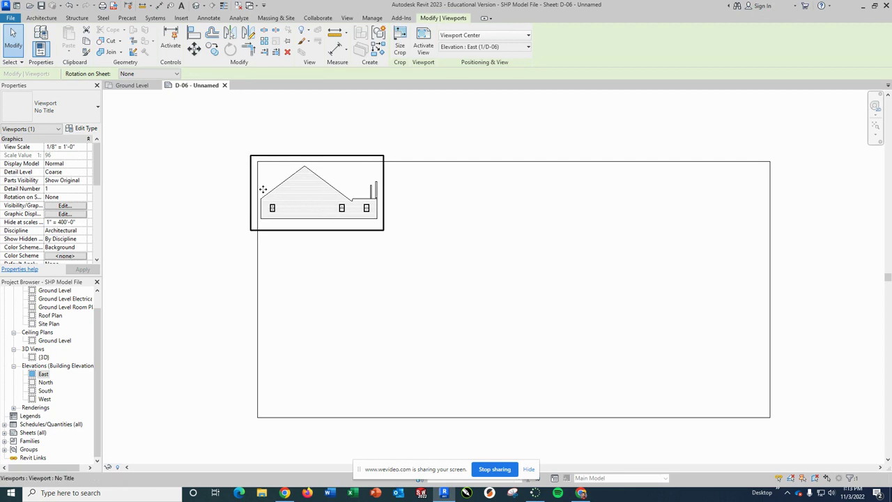
{"action": "key", "text": "Up"}
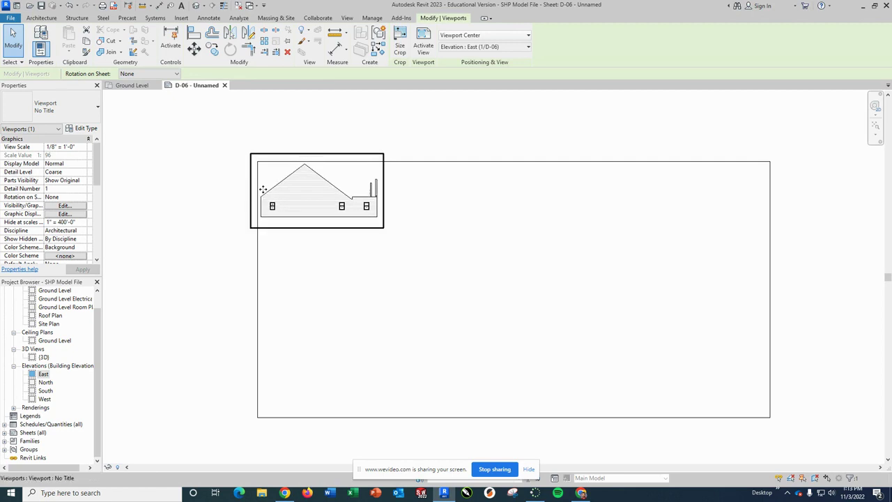
Hide the roof category in the North elevation view and close that view.
{"action": "left_click", "coordinate": [206, 176]}
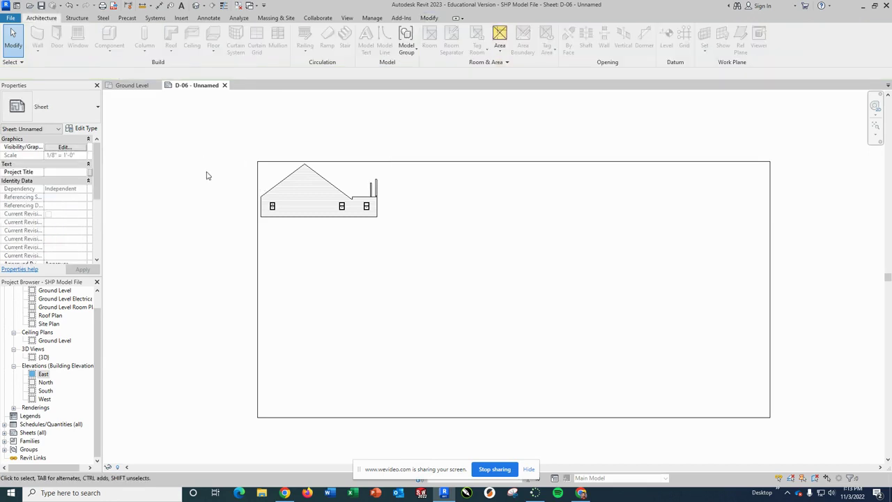
{"action": "double_click", "coordinate": [46, 383]}
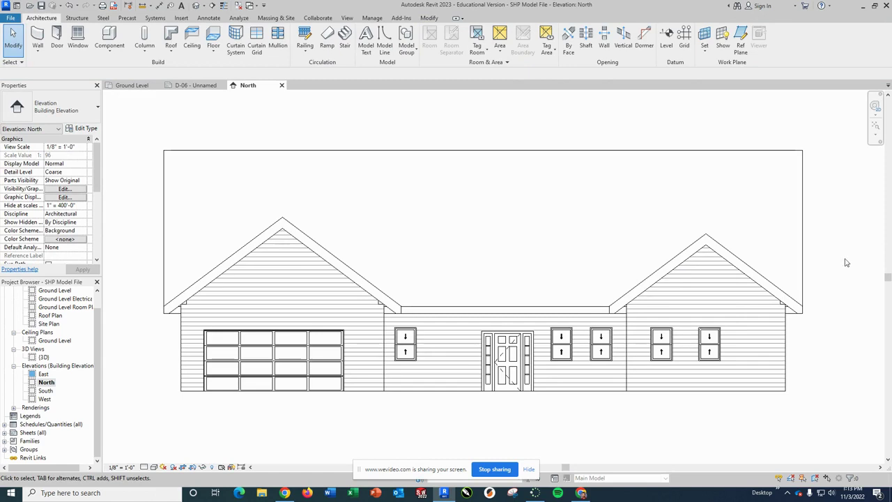
{"action": "right_click", "coordinate": [803, 227]}
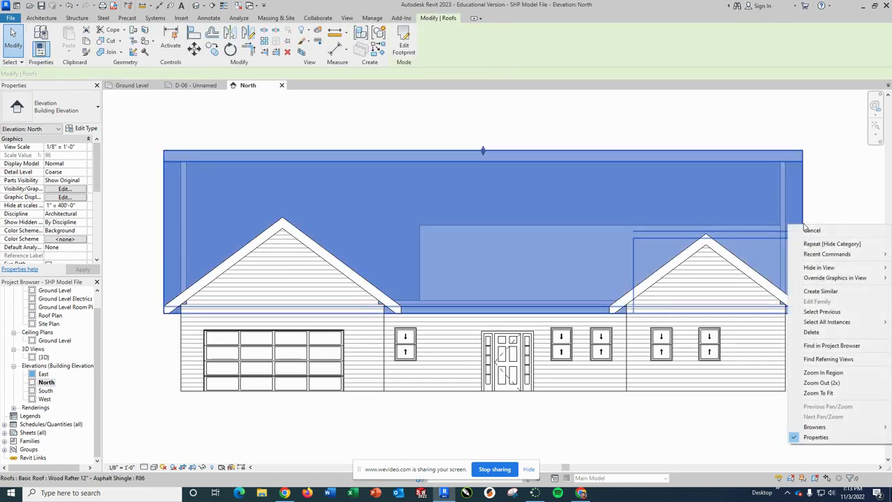
{"action": "mouse_move", "coordinate": [829, 269]}
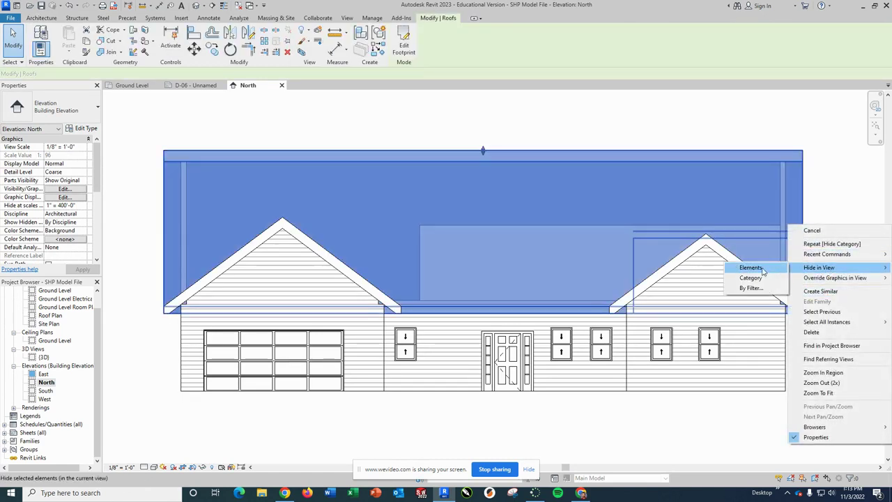
{"action": "left_click", "coordinate": [751, 278]}
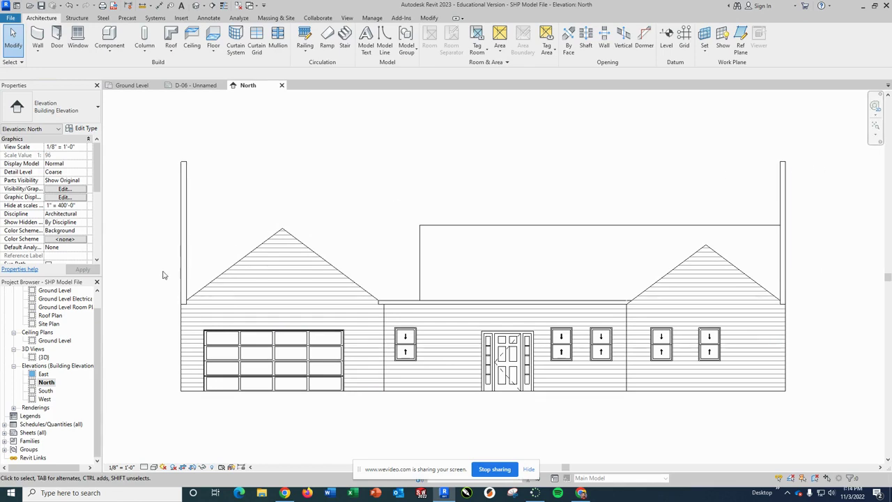
{"action": "left_click", "coordinate": [282, 85]}
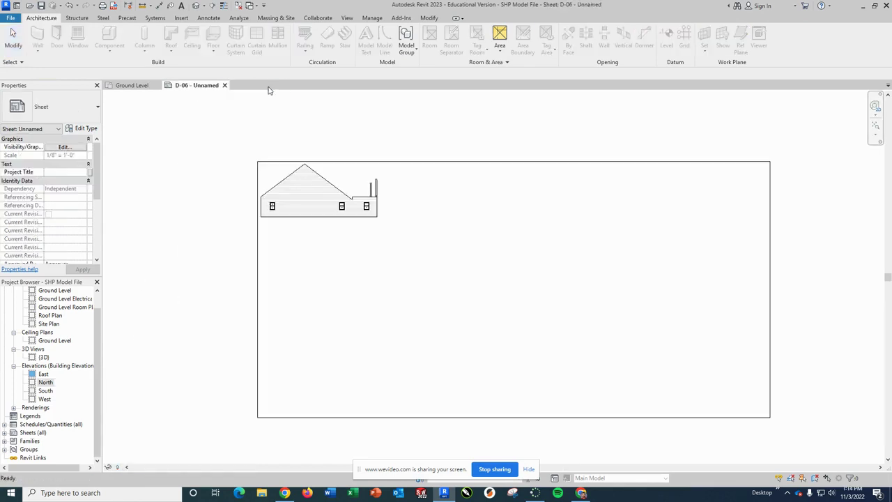
Place the North elevation on sheet D-06 below the East elevation and set its viewport type to No Title.
{"action": "left_click", "coordinate": [45, 383]}
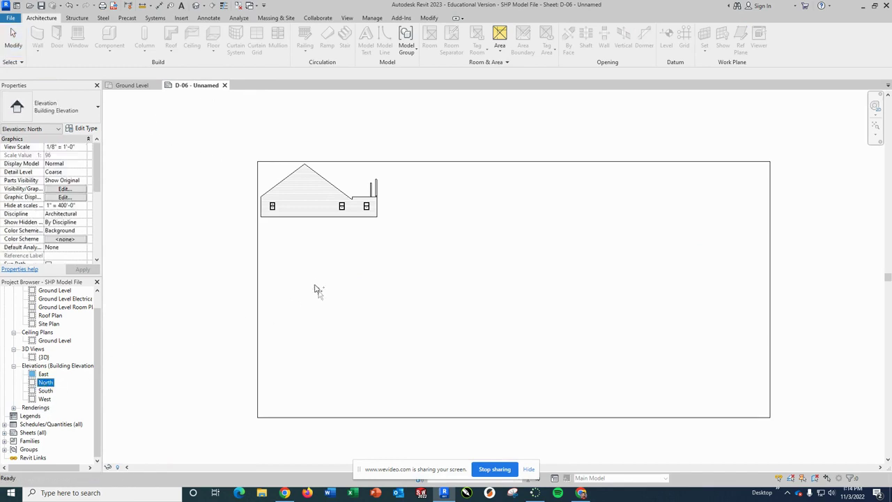
{"action": "left_click_drag", "start_coordinate": [45, 382], "coordinate": [316, 280]}
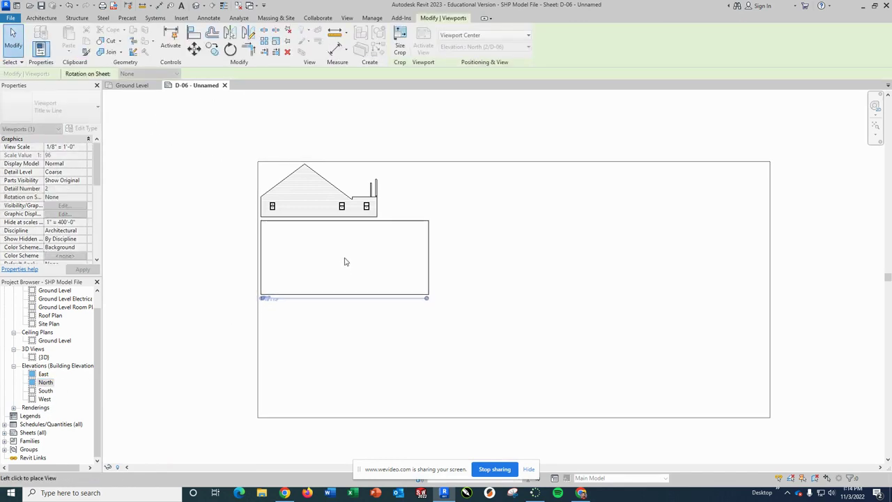
{"action": "left_click", "coordinate": [342, 256]}
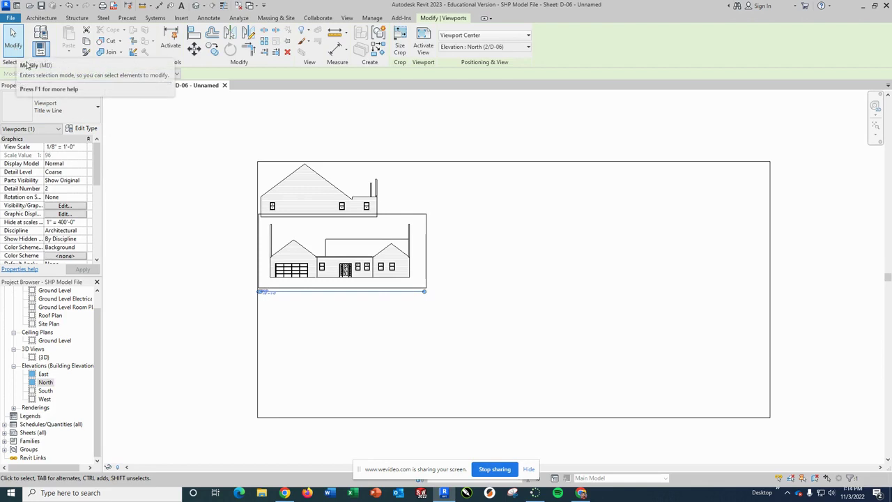
{"action": "left_click", "coordinate": [56, 108]}
{"action": "left_click", "coordinate": [50, 152]}
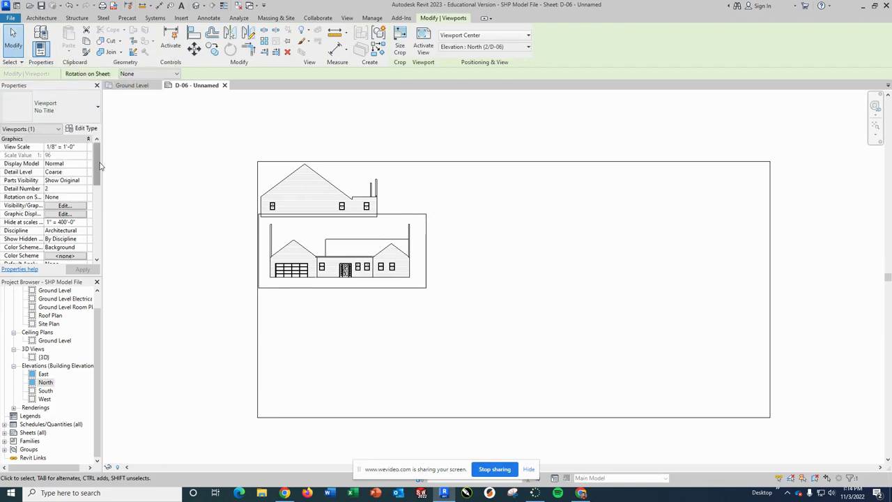
Nudge the North viewport up and left so its drawing sits close under the East elevation, just inside the sheet border.
{"action": "key", "text": "Up"}
{"action": "key", "text": "Up"}
{"action": "key", "text": "Left"}
{"action": "key", "text": "Left"}
{"action": "key", "text": "Left"}
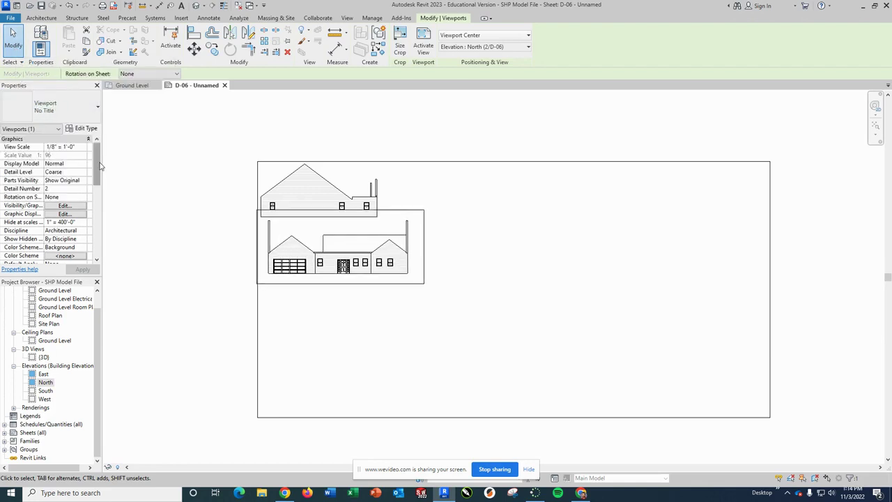
{"action": "key", "text": "Left"}
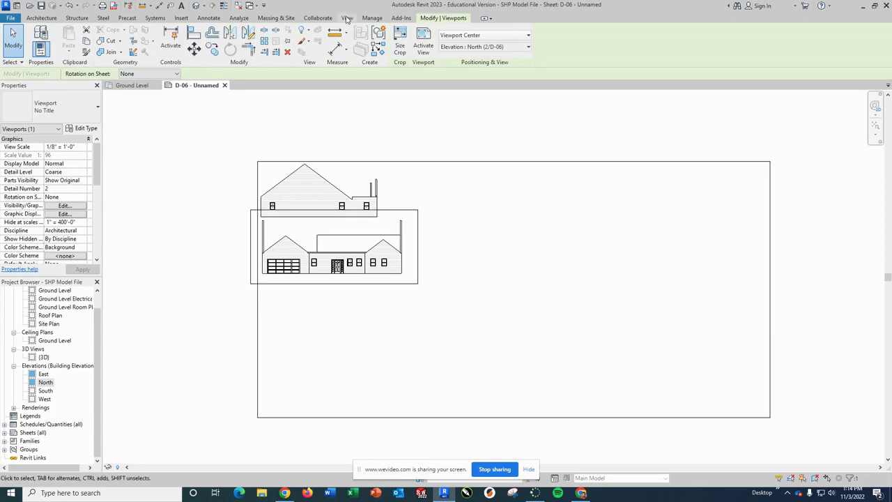
{"action": "left_click", "coordinate": [179, 168]}
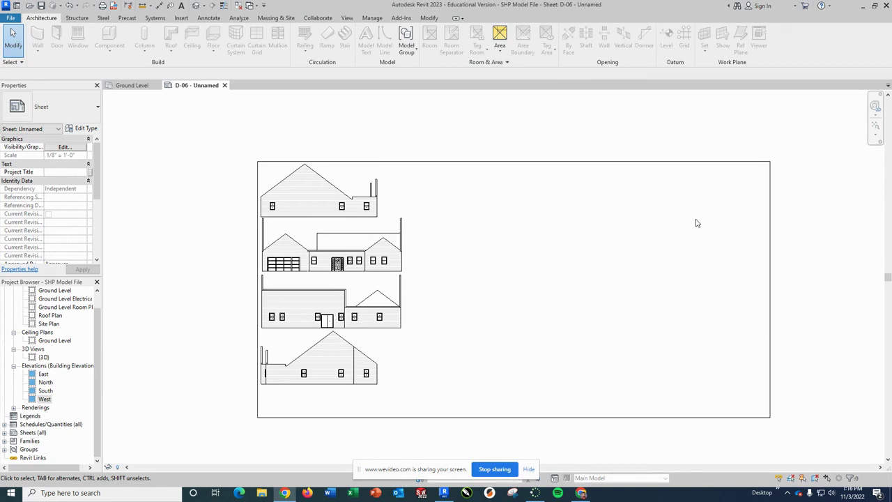
Examine the two side walls facing the front recess in the Ground Level plan and check the West elevation on the sheet for them.
{"action": "left_click", "coordinate": [132, 86]}
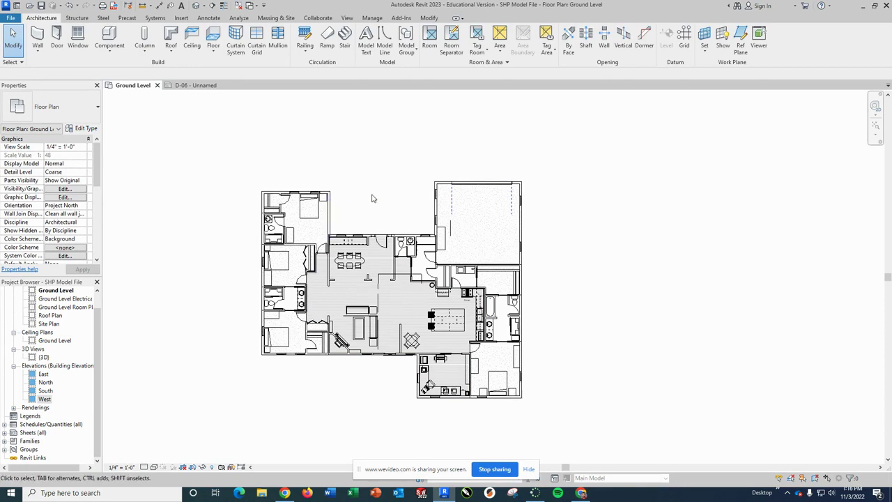
{"action": "left_click", "coordinate": [330, 224]}
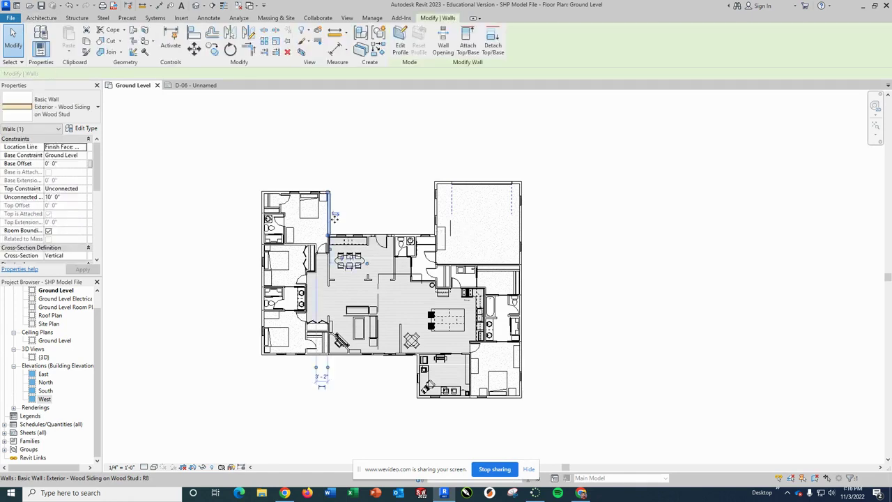
{"action": "left_click", "coordinate": [436, 216]}
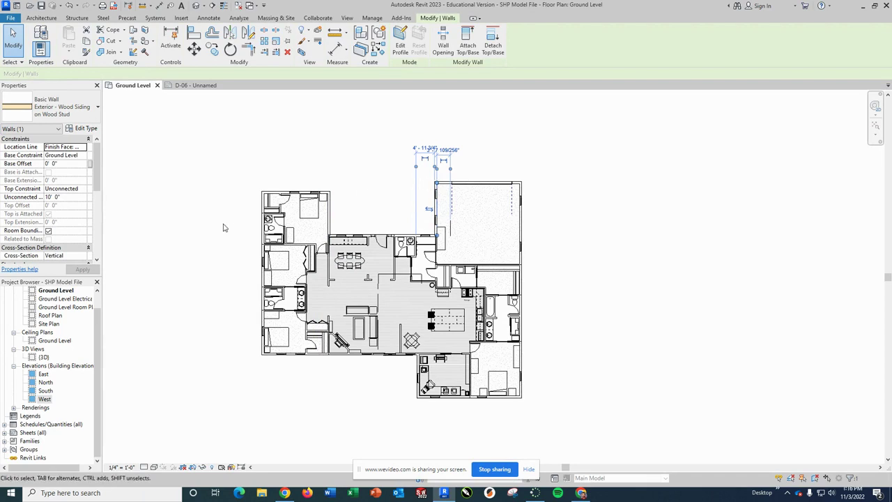
{"action": "left_click", "coordinate": [197, 85]}
{"action": "left_click", "coordinate": [245, 402]}
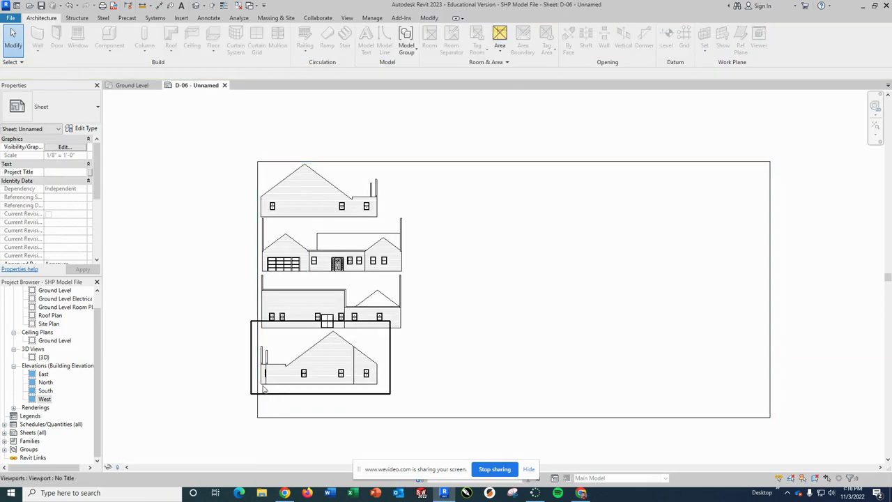
{"action": "left_click", "coordinate": [259, 380]}
{"action": "left_click", "coordinate": [261, 380]}
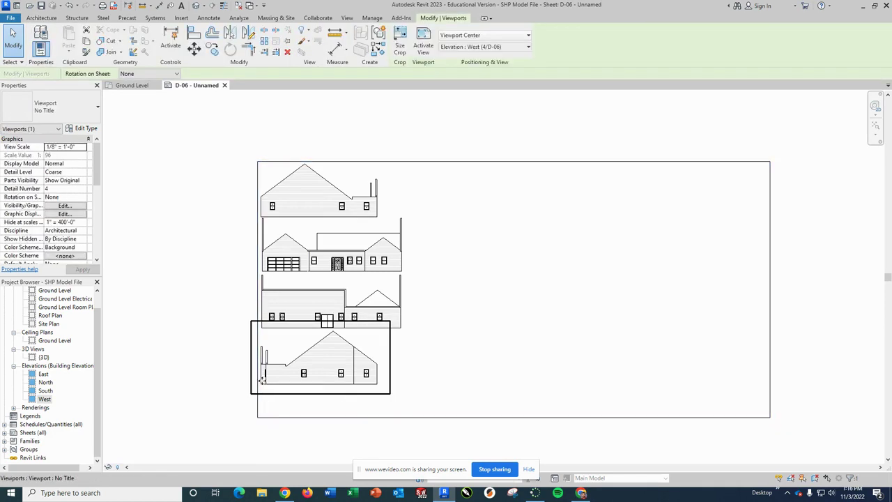
{"action": "left_click", "coordinate": [273, 404]}
Select the garage's side wall facing the front recess in the plan and examine how the sheet's elevations show it.
{"action": "left_click", "coordinate": [133, 85]}
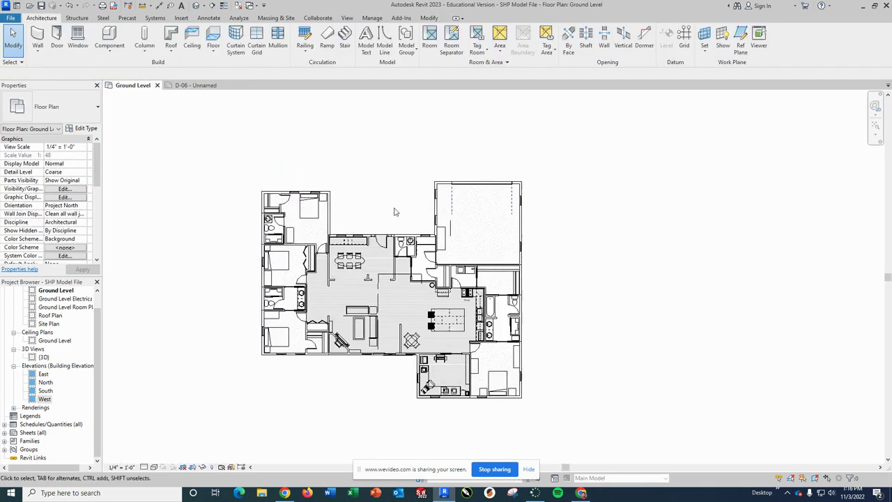
{"action": "left_click", "coordinate": [434, 209]}
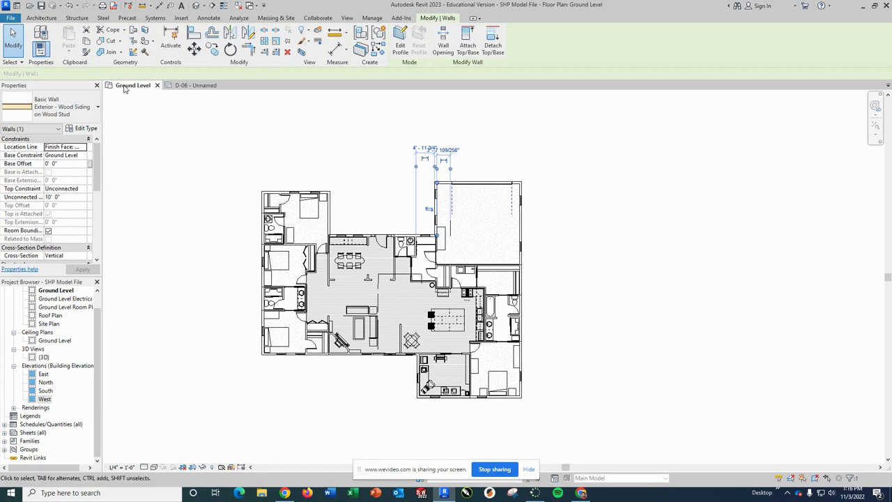
{"action": "left_click", "coordinate": [194, 85]}
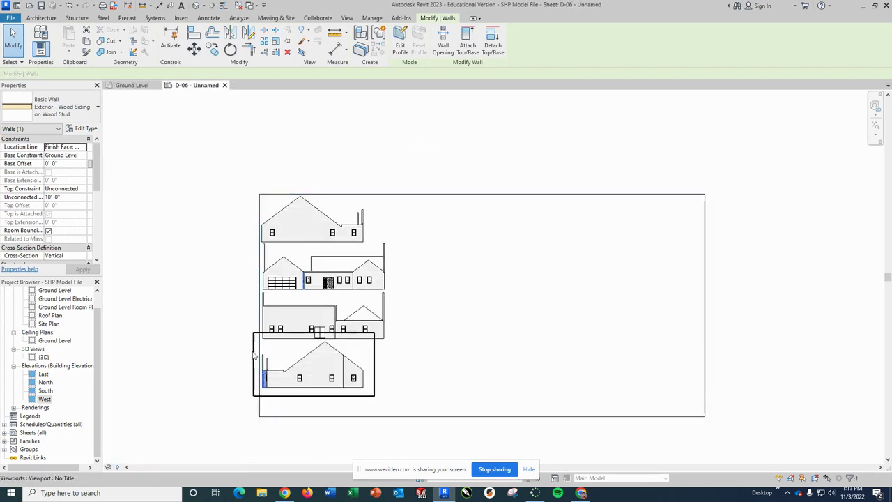
{"action": "scroll", "coordinate": [272, 378], "scroll_direction": "up", "scroll_amount": 4}
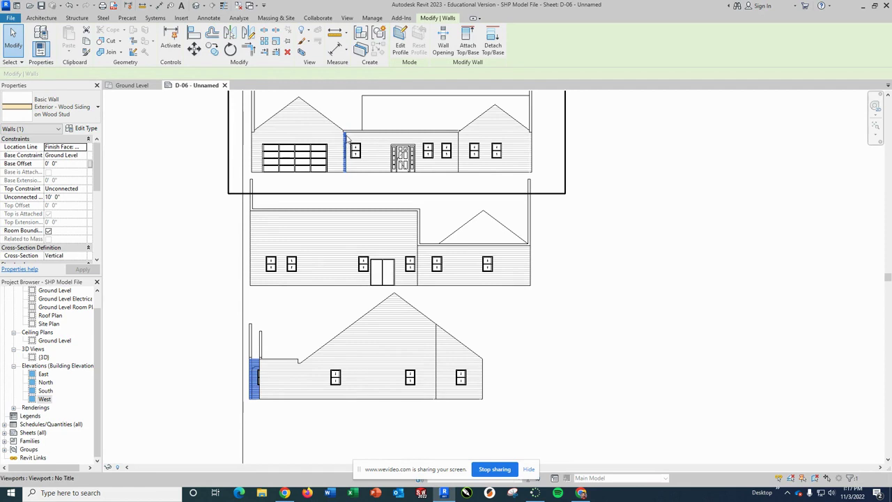
{"action": "left_click", "coordinate": [178, 159]}
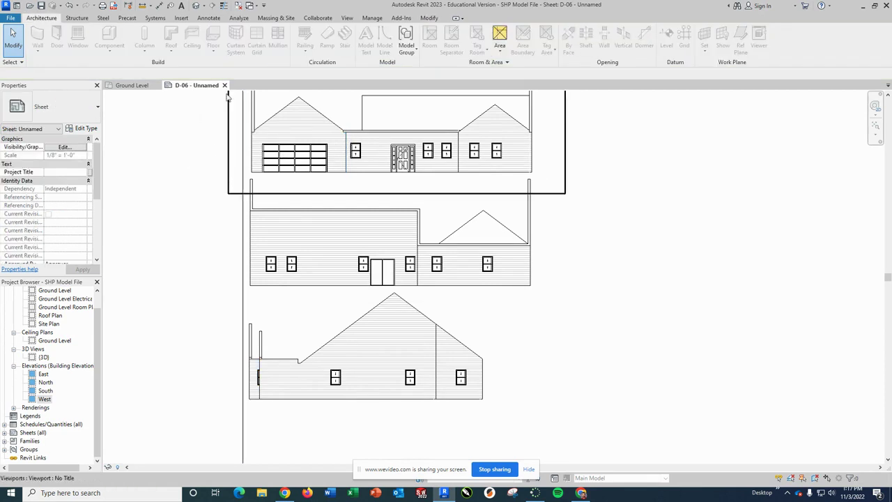
Reopen the Ground Level plan, reveal its hidden elements and unhide the elevation marker category, leaving the reveal mode when done.
{"action": "left_click", "coordinate": [155, 85]}
{"action": "double_click", "coordinate": [55, 290]}
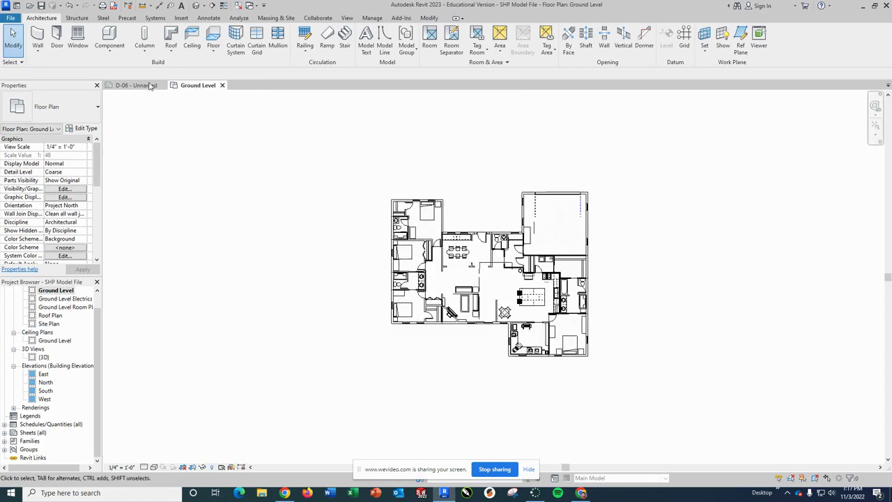
{"action": "left_click_drag", "start_coordinate": [149, 85], "coordinate": [132, 88]}
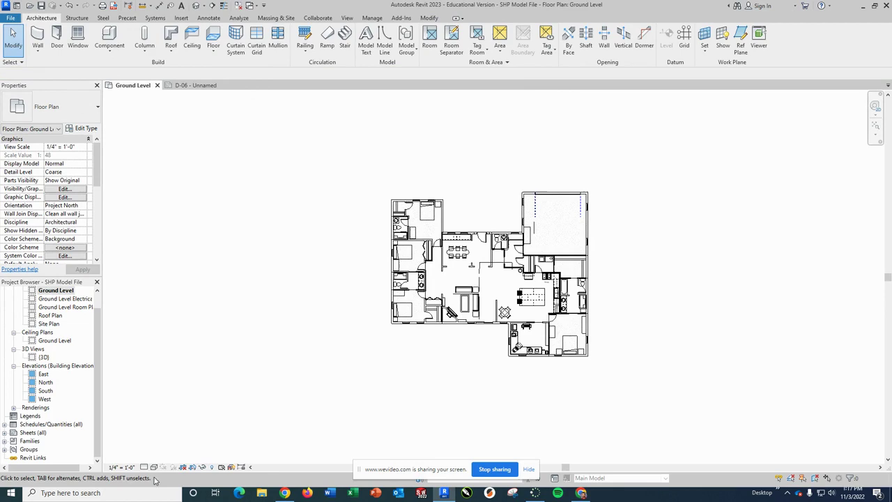
{"action": "left_click", "coordinate": [213, 467]}
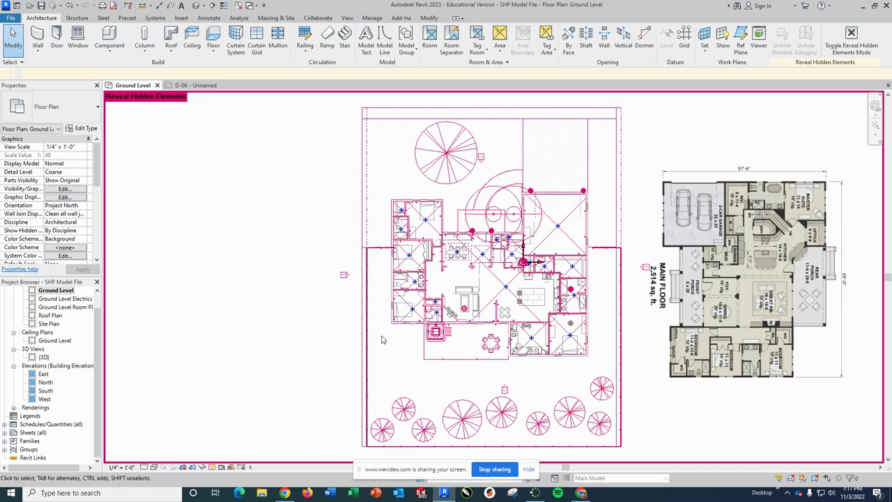
{"action": "right_click", "coordinate": [344, 276]}
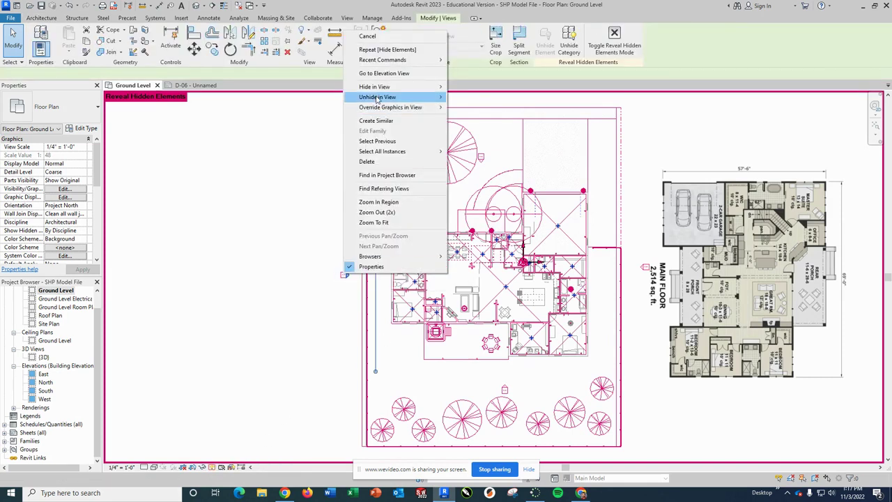
{"action": "mouse_move", "coordinate": [379, 98]}
{"action": "left_click", "coordinate": [473, 108]}
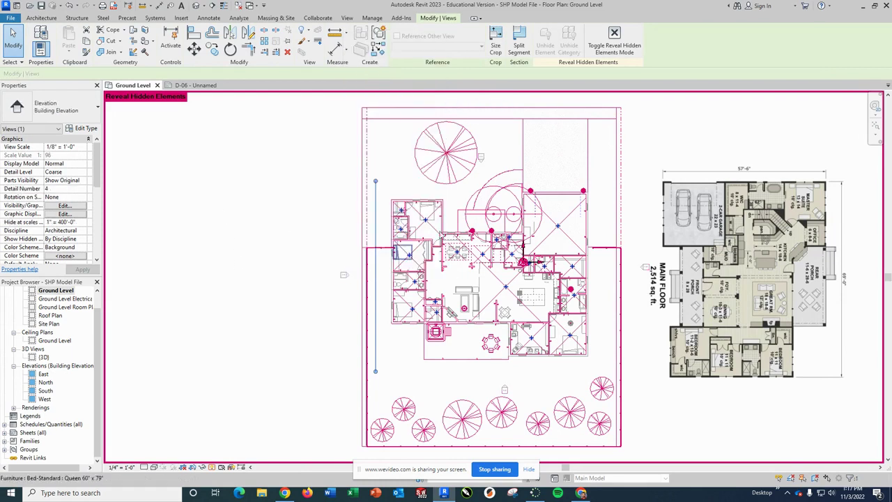
{"action": "left_click", "coordinate": [212, 468]}
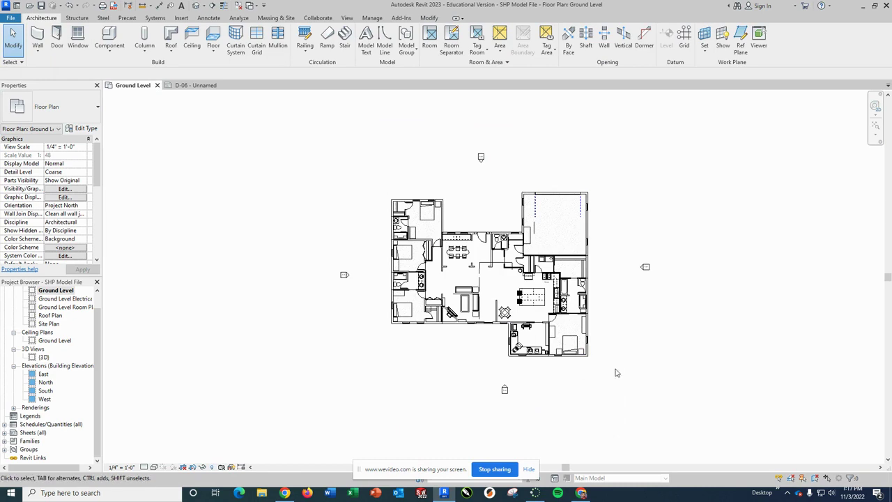
Place two building elevation markers in the front recess, one facing the bedroom wing's side wall and one facing the garage's side wall.
{"action": "left_click", "coordinate": [347, 19]}
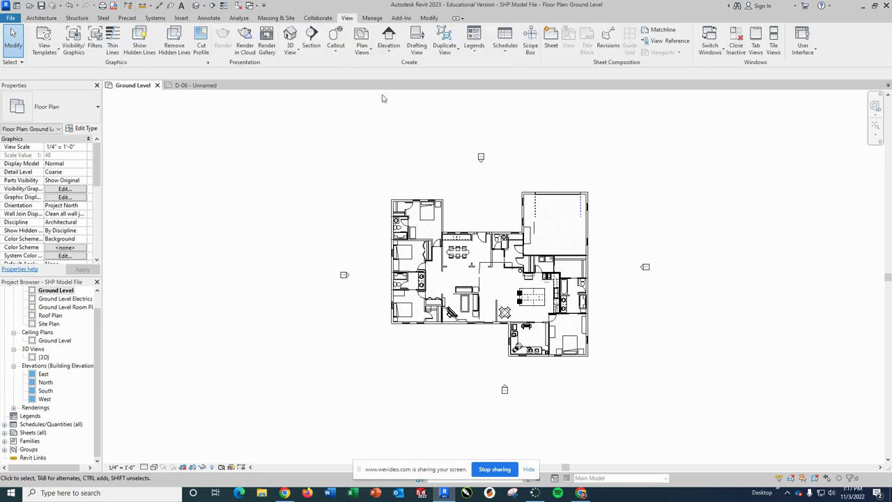
{"action": "left_click", "coordinate": [389, 39]}
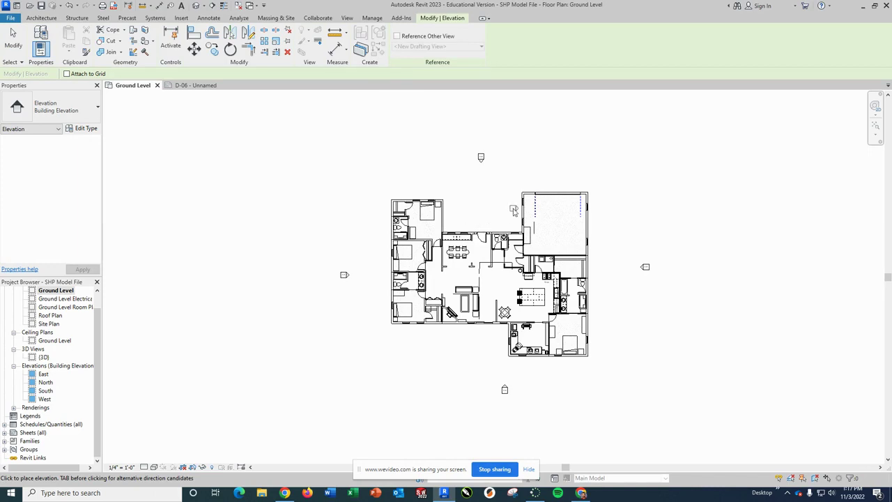
{"action": "left_click", "coordinate": [457, 219]}
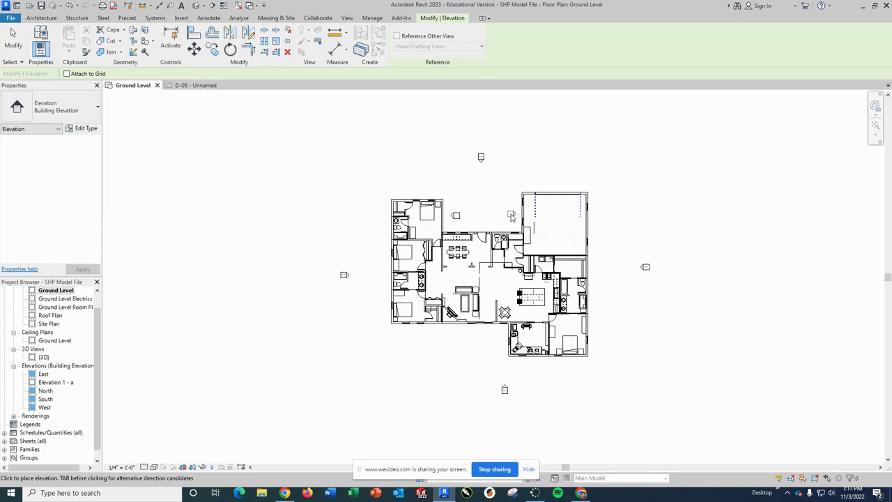
{"action": "left_click", "coordinate": [512, 217]}
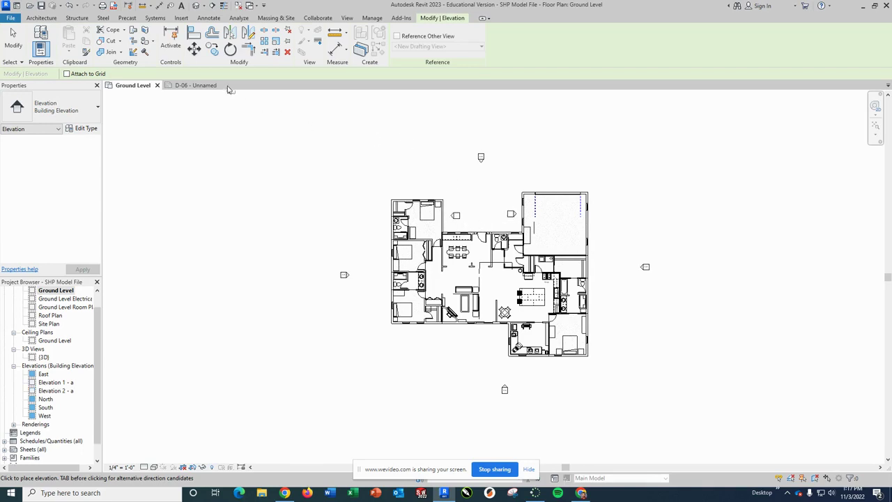
{"action": "left_click", "coordinate": [14, 43]}
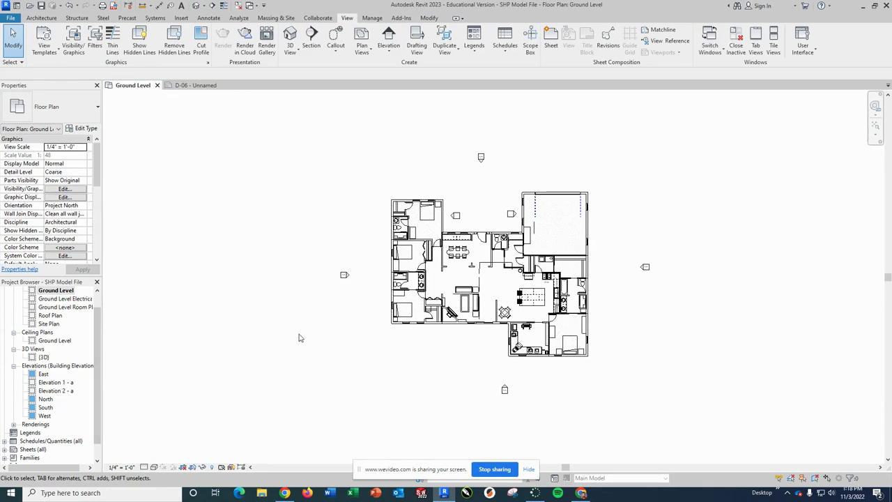
Move the bedroom-wing elevation marker's view line close to the recess side wall and trim its ends to the wall's length.
{"action": "left_click", "coordinate": [455, 217]}
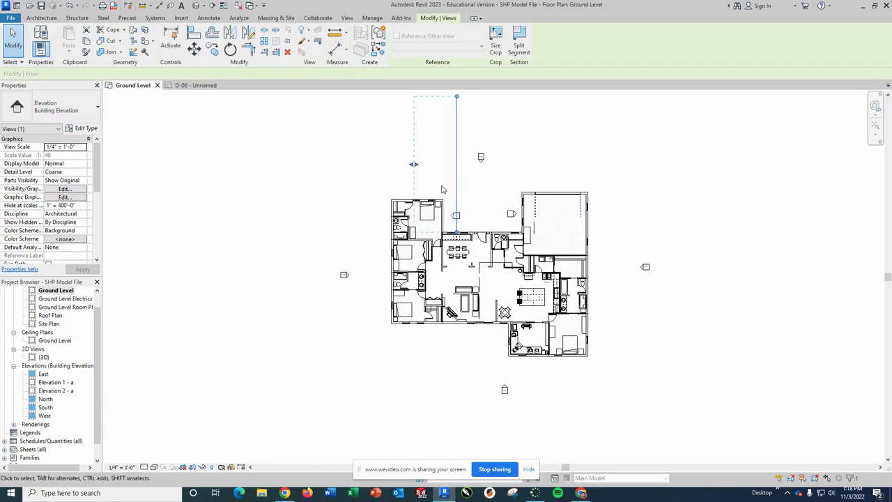
{"action": "left_click_drag", "start_coordinate": [456, 232], "coordinate": [443, 241]}
{"action": "scroll", "coordinate": [448, 215], "scroll_direction": "up", "scroll_amount": 2}
{"action": "scroll", "coordinate": [448, 214], "scroll_direction": "down", "scroll_amount": 2}
{"action": "left_click_drag", "start_coordinate": [447, 109], "coordinate": [444, 193]}
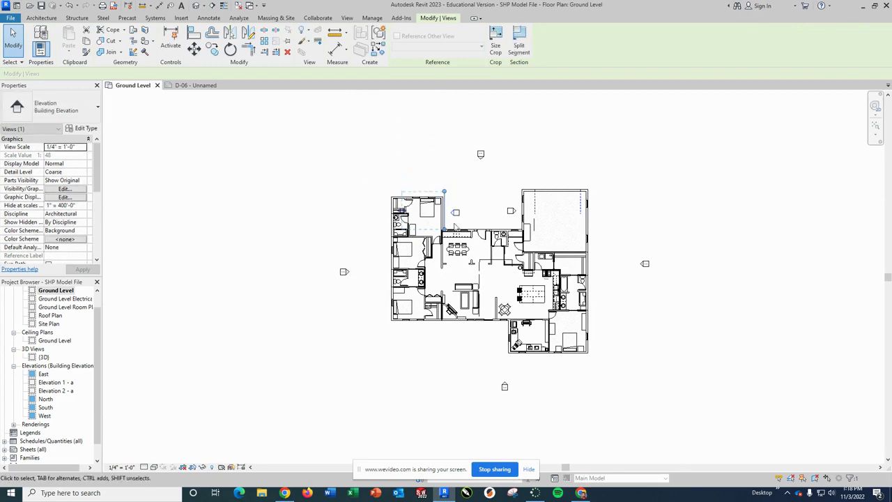
{"action": "scroll", "coordinate": [443, 227], "scroll_direction": "up", "scroll_amount": 8}
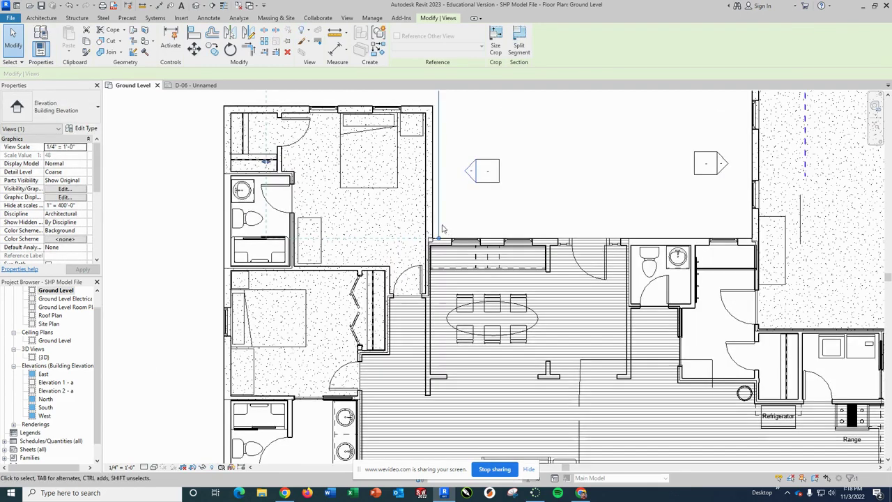
{"action": "left_click_drag", "start_coordinate": [438, 238], "coordinate": [437, 245]}
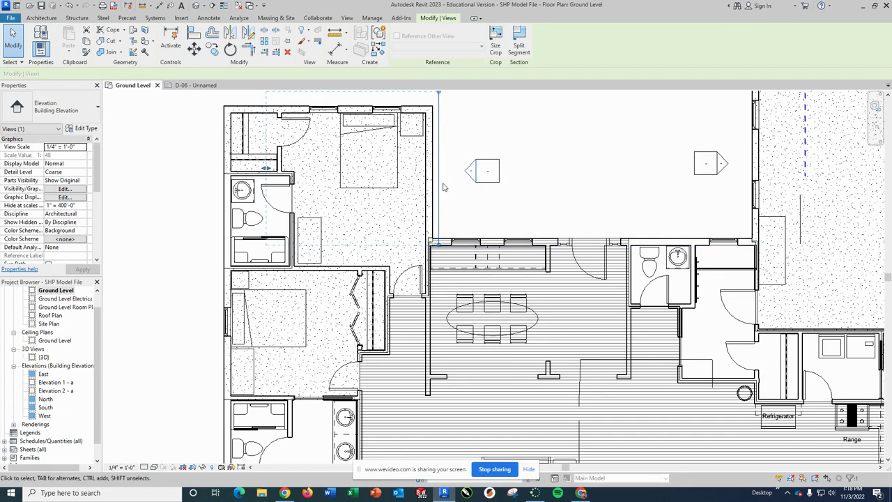
{"action": "scroll", "coordinate": [458, 193], "scroll_direction": "down", "scroll_amount": 4}
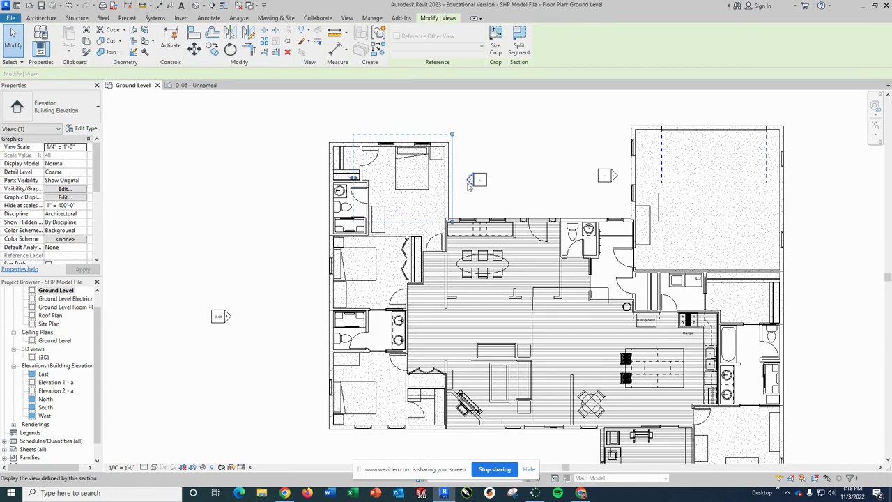
Rename the bedroom-wing marker's elevation view, Elevation 1 - a, as East Facing Wall.
{"action": "left_click", "coordinate": [483, 181]}
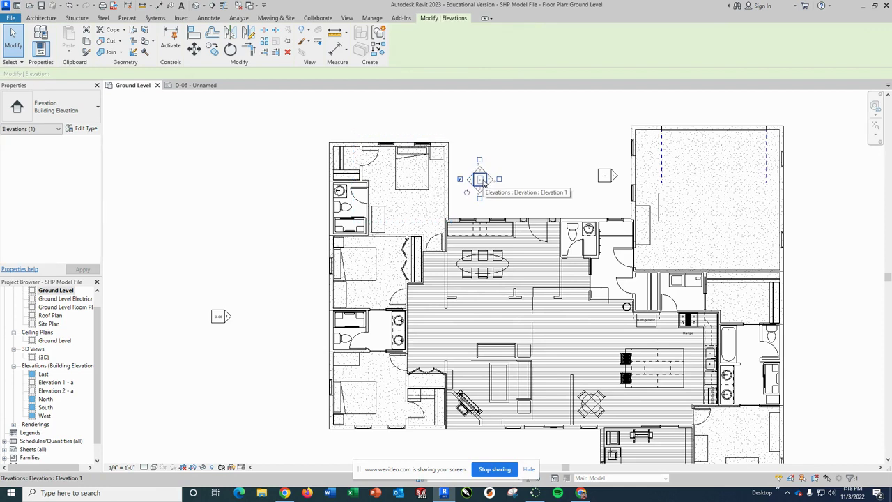
{"action": "left_click", "coordinate": [473, 148]}
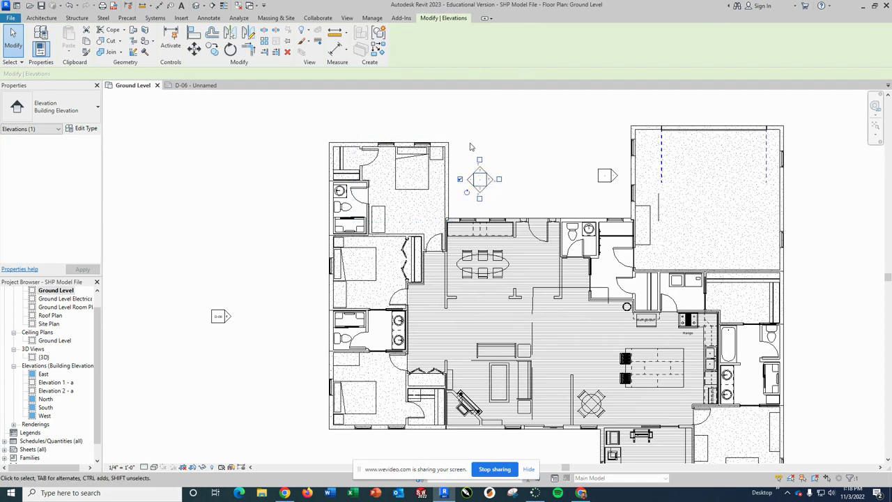
{"action": "left_click", "coordinate": [55, 382]}
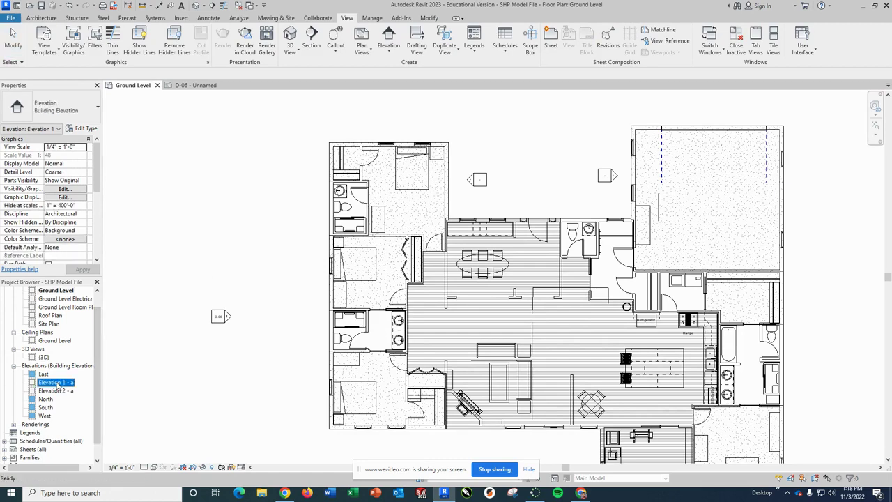
{"action": "left_click", "coordinate": [57, 383]}
{"action": "type", "text": "East Facing Wall"}
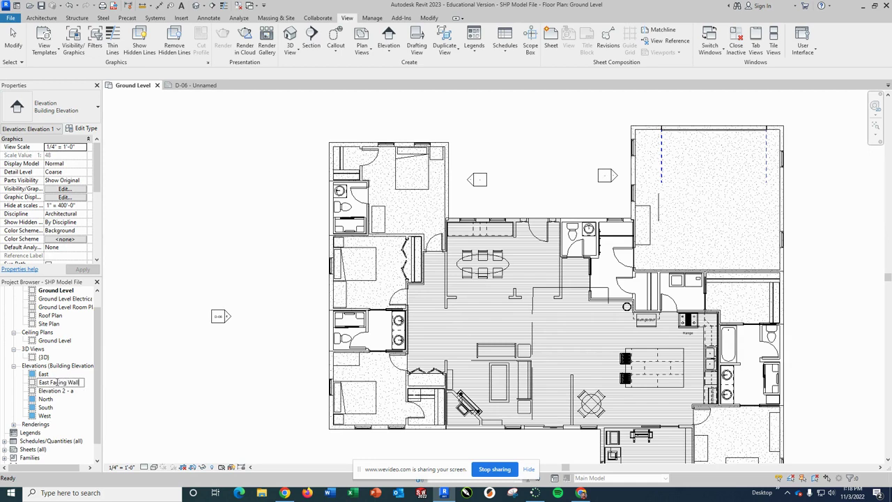
{"action": "left_click", "coordinate": [160, 301]}
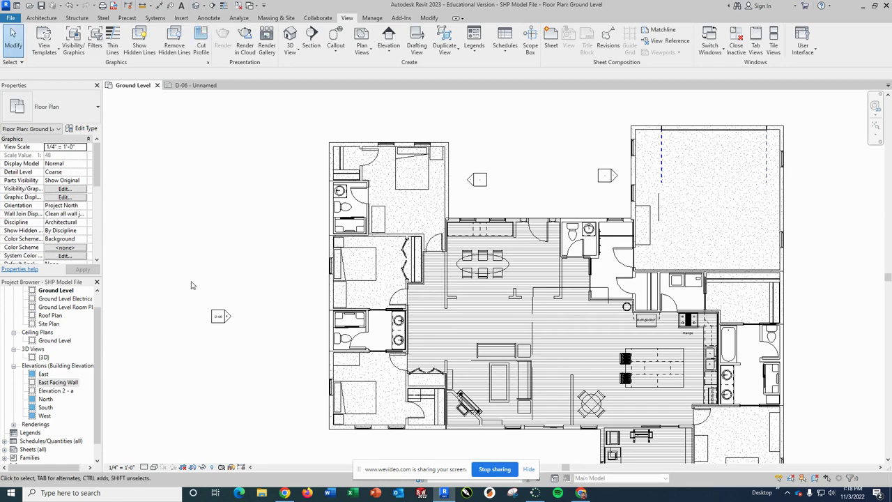
Move the garage-side elevation marker's view line close to the garage's recess wall and trim its ends to the wall's length.
{"action": "left_click", "coordinate": [611, 176]}
{"action": "scroll", "coordinate": [616, 193], "scroll_direction": "down", "scroll_amount": 5}
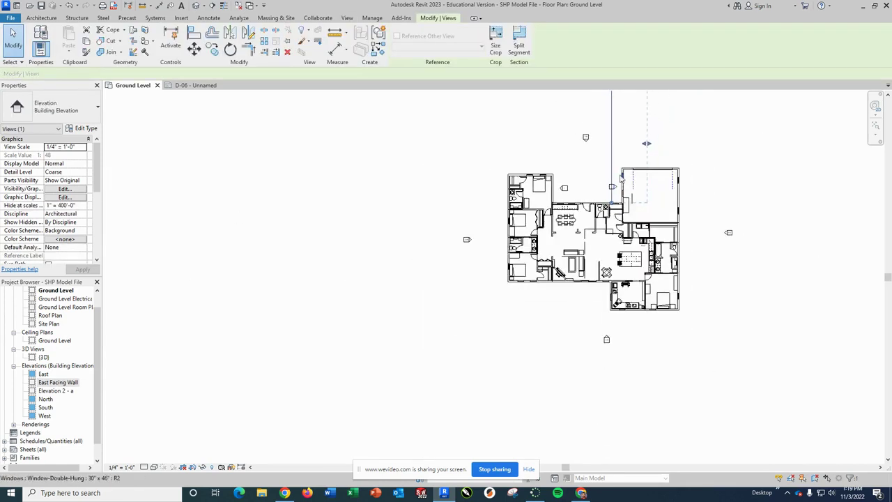
{"action": "scroll", "coordinate": [617, 195], "scroll_direction": "up", "scroll_amount": 5}
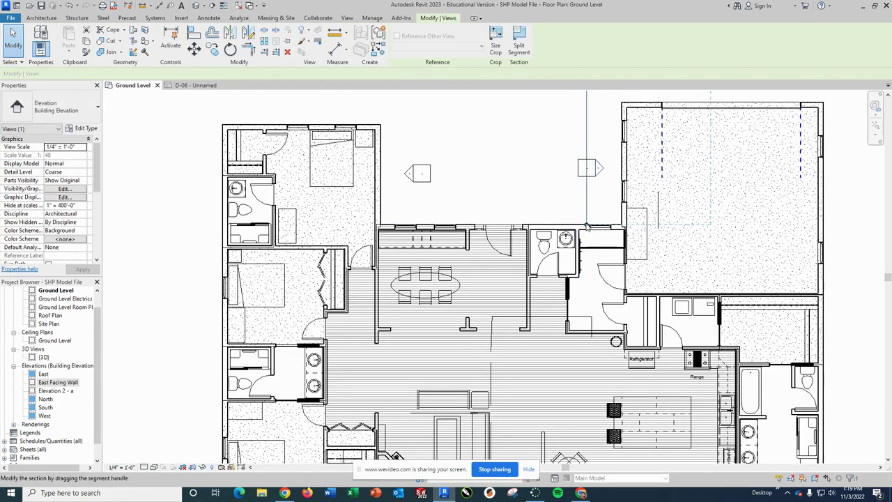
{"action": "left_click_drag", "start_coordinate": [586, 209], "coordinate": [613, 209]}
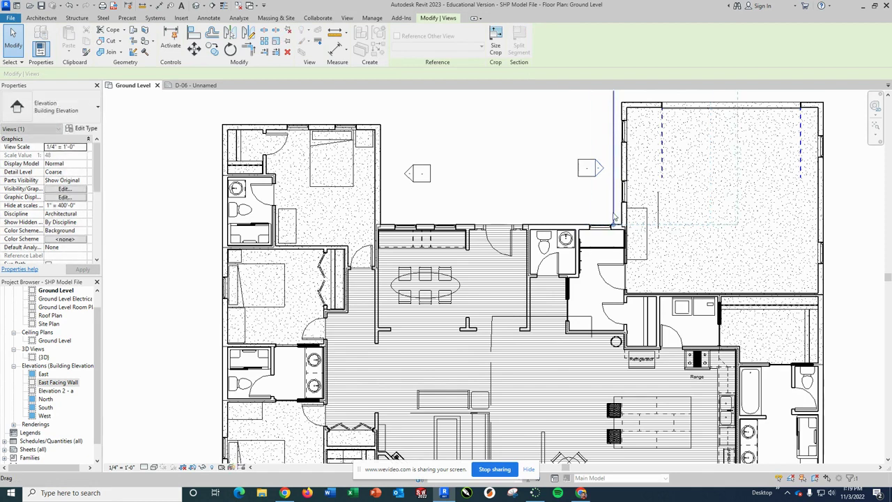
{"action": "left_click", "coordinate": [613, 227]}
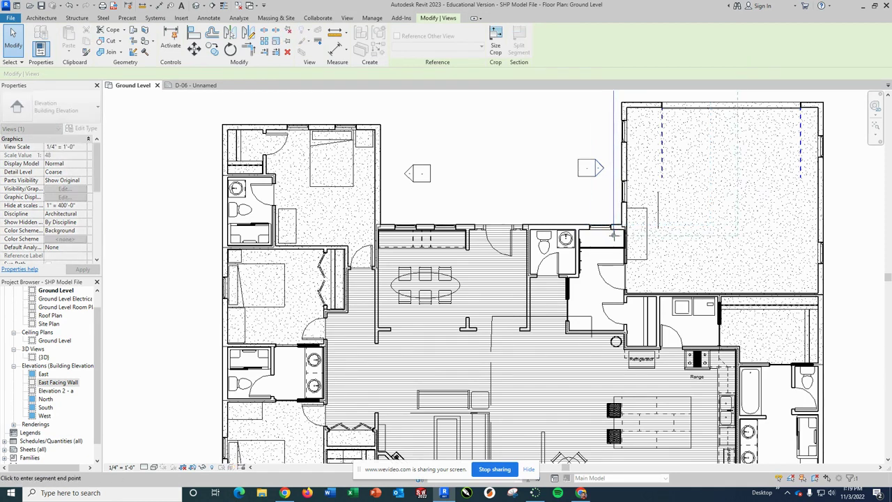
{"action": "left_click", "coordinate": [614, 234]}
{"action": "scroll", "coordinate": [625, 171], "scroll_direction": "down", "scroll_amount": 6}
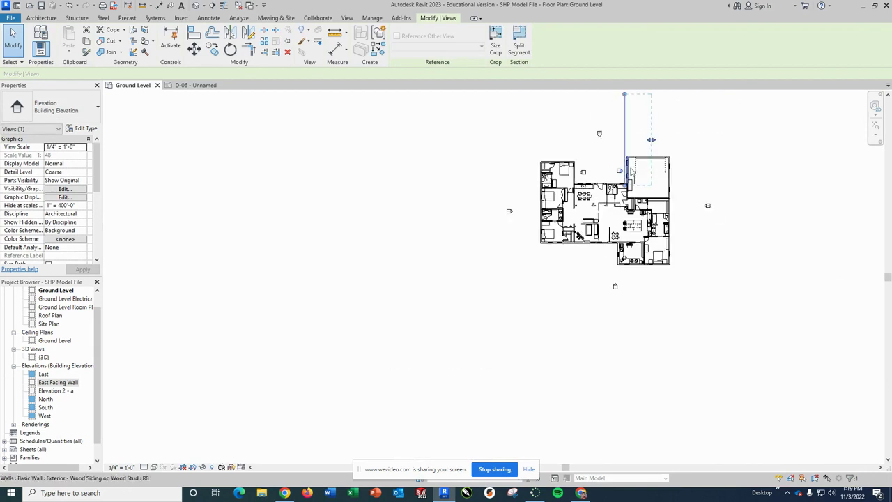
{"action": "left_click_drag", "start_coordinate": [624, 94], "coordinate": [624, 152]}
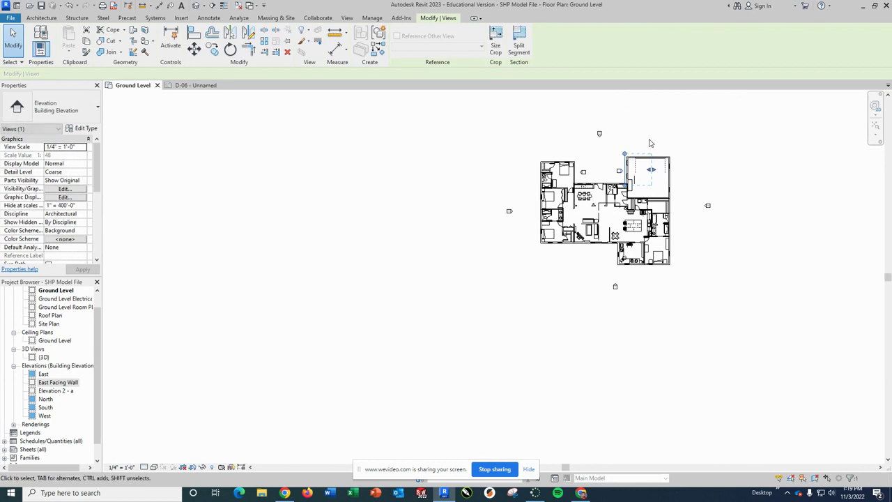
Open the garage-side view Elevation 2 - a and rename it West Facing Wall.
{"action": "double_click", "coordinate": [47, 391]}
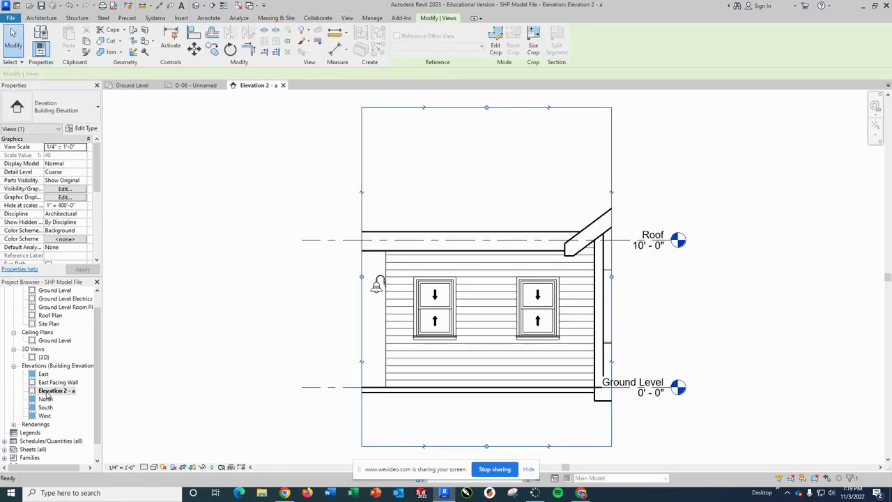
{"action": "left_click", "coordinate": [46, 393]}
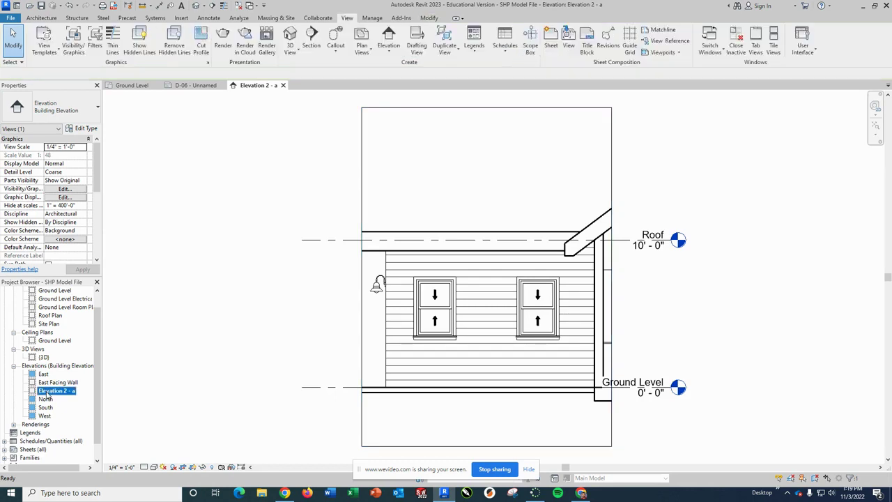
{"action": "left_click", "coordinate": [47, 391]}
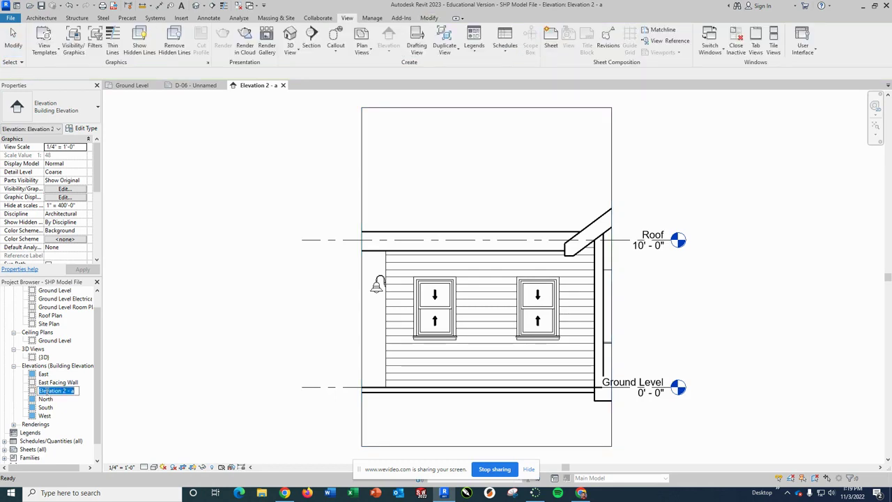
{"action": "type", "text": "Wi"}
{"action": "type", "text": "st Faci"}
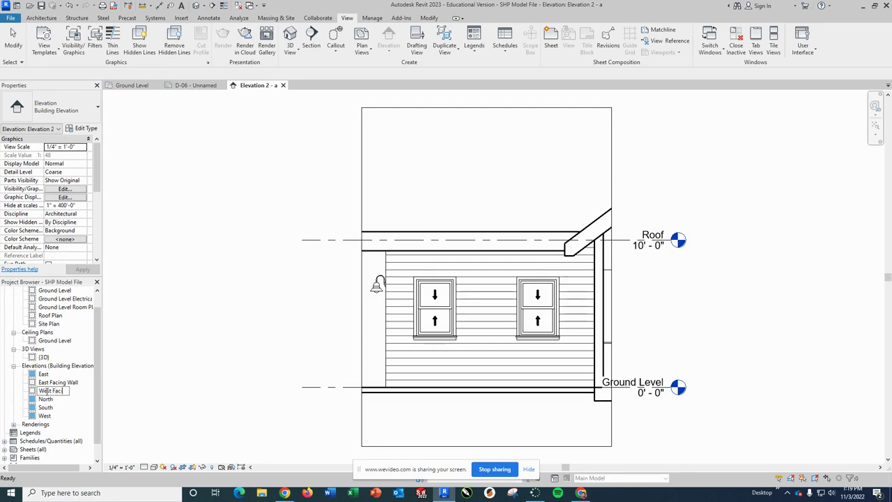
{"action": "key", "text": "BackSpace"}
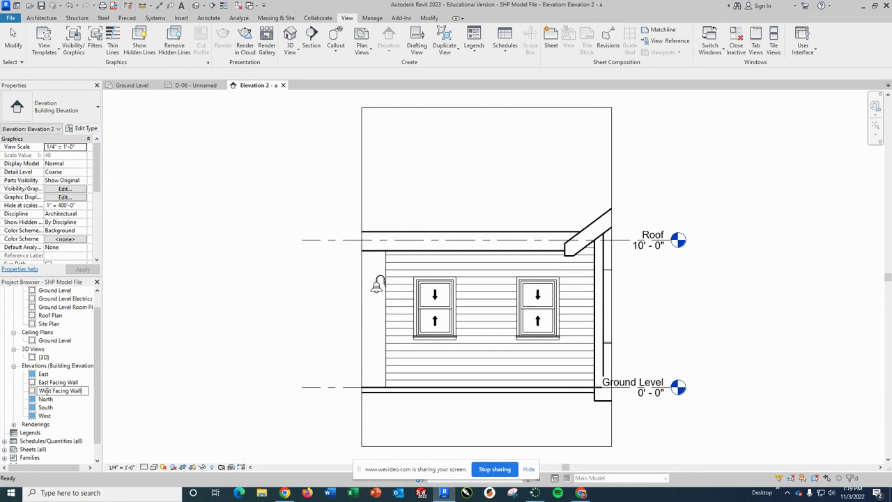
{"action": "key", "text": "Return"}
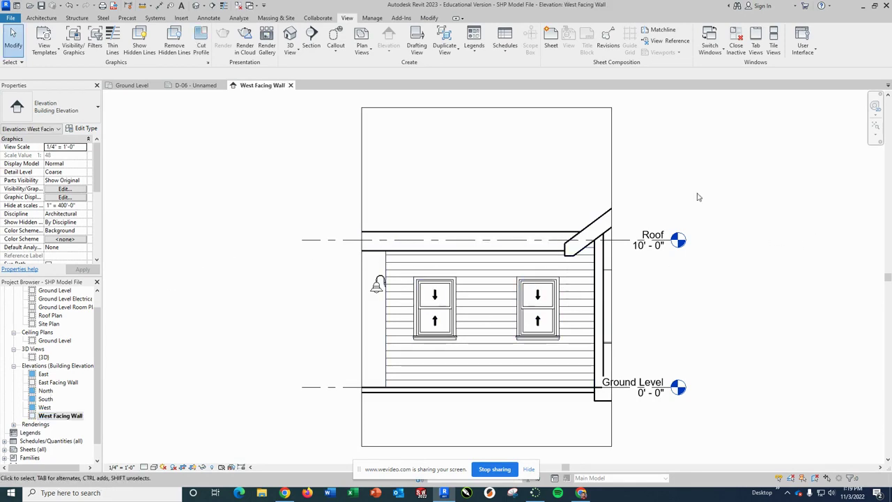
Try to hide the level lines as part of a window-selected group of elements, and undo the hiding.
{"action": "left_click_drag", "start_coordinate": [706, 204], "coordinate": [644, 421]}
{"action": "right_click", "coordinate": [673, 241]}
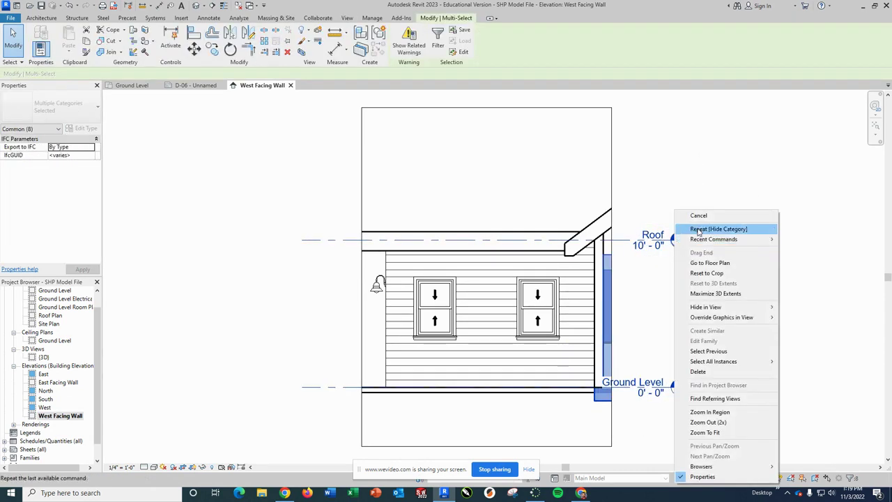
{"action": "mouse_move", "coordinate": [725, 307]}
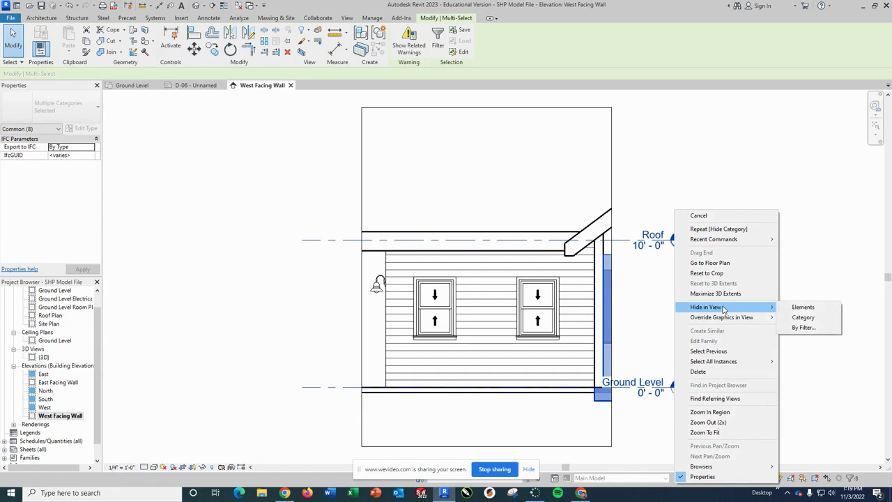
{"action": "left_click", "coordinate": [812, 307]}
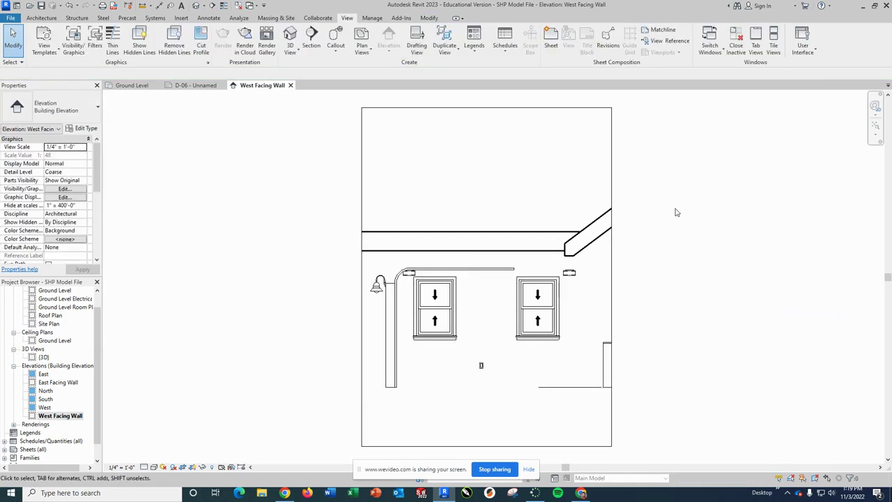
{"action": "key", "text": "ctrl+z"}
{"action": "left_click", "coordinate": [607, 345]}
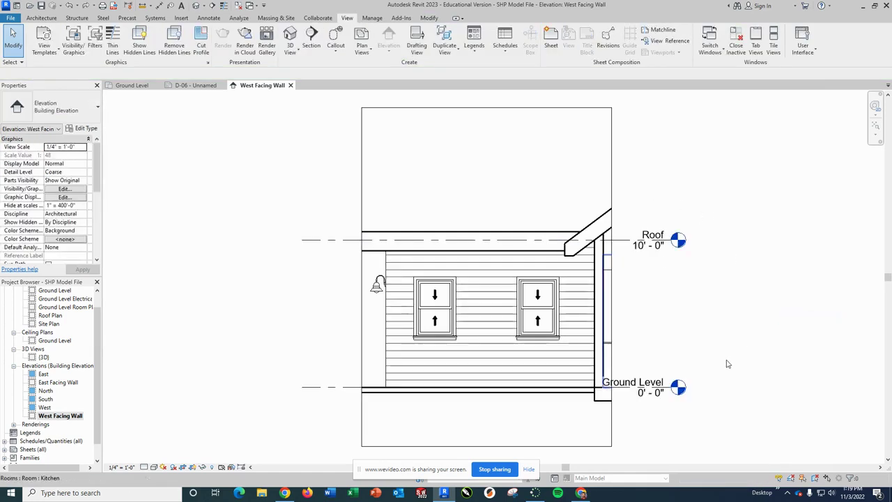
{"action": "left_click_drag", "start_coordinate": [763, 206], "coordinate": [783, 423]}
Hide the whole levels category in the West Facing Wall view, using the Roof level line.
{"action": "left_click", "coordinate": [317, 239]}
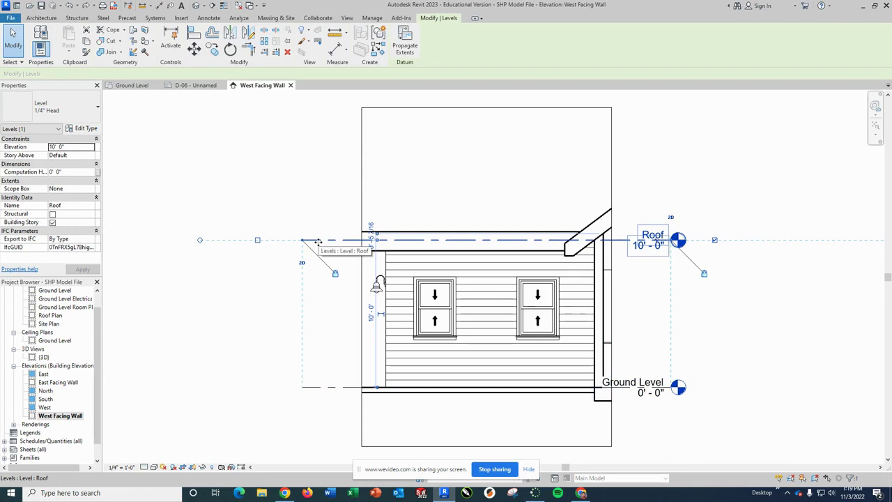
{"action": "right_click", "coordinate": [323, 240]}
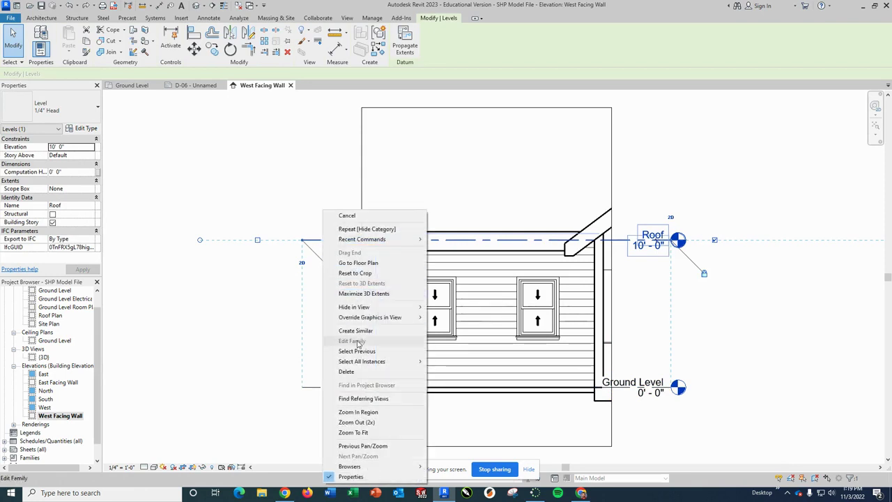
{"action": "mouse_move", "coordinate": [391, 307]}
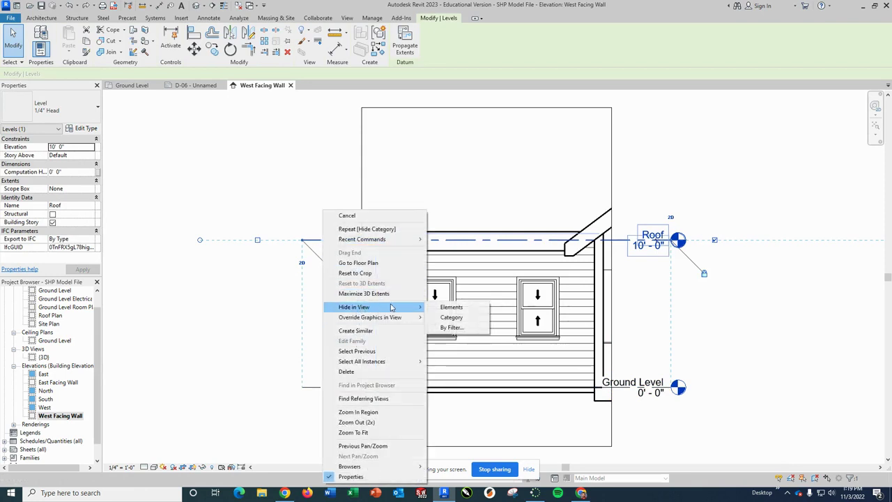
{"action": "left_click", "coordinate": [449, 317]}
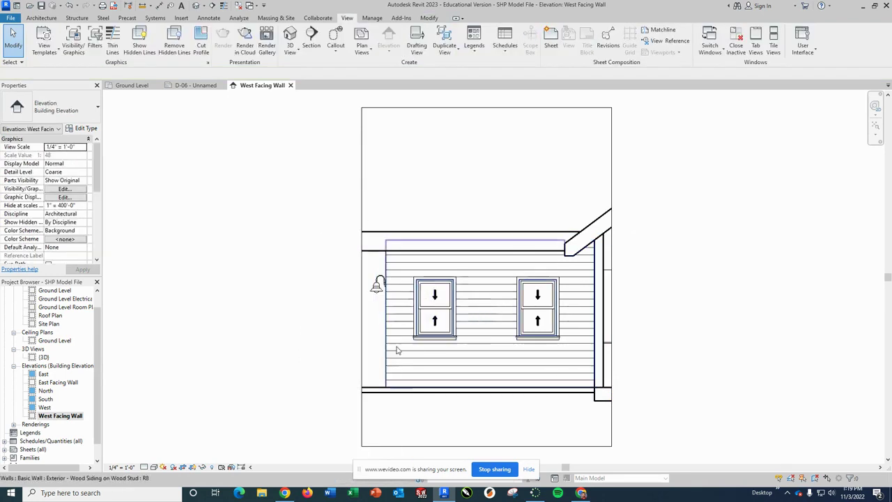
Hide the lighting fixtures category and the floors category in the West Facing Wall view, using the wall lamp and the grass floor.
{"action": "right_click", "coordinate": [376, 284]}
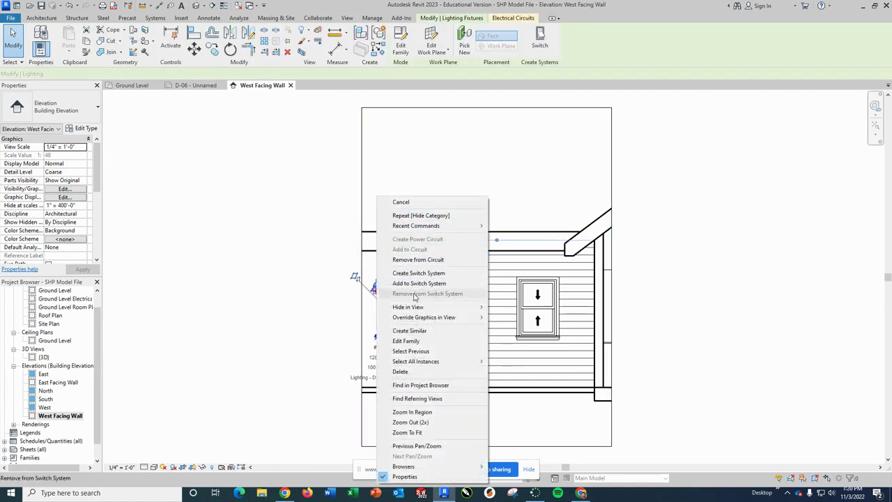
{"action": "mouse_move", "coordinate": [418, 307]}
{"action": "left_click", "coordinate": [511, 317]}
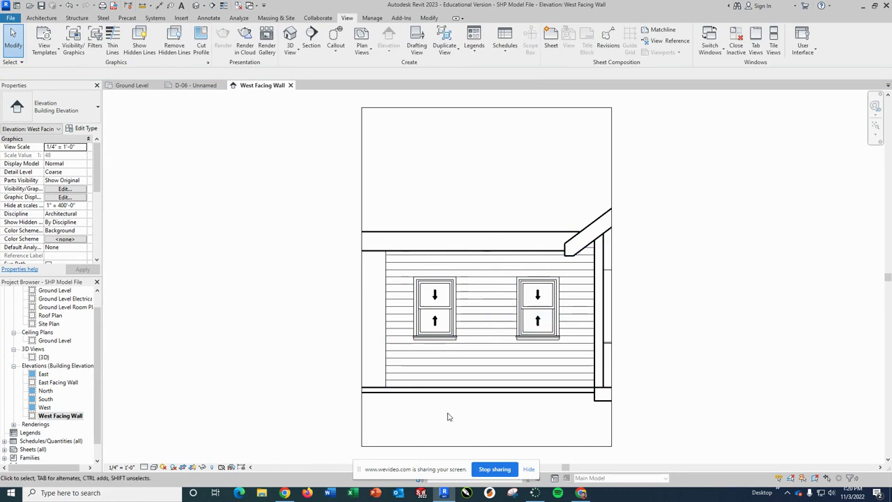
{"action": "right_click", "coordinate": [372, 395]}
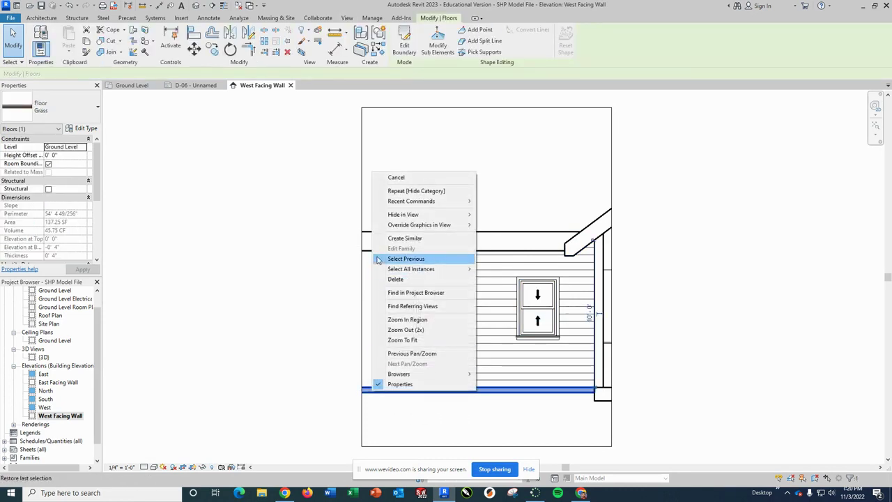
{"action": "mouse_move", "coordinate": [445, 215]}
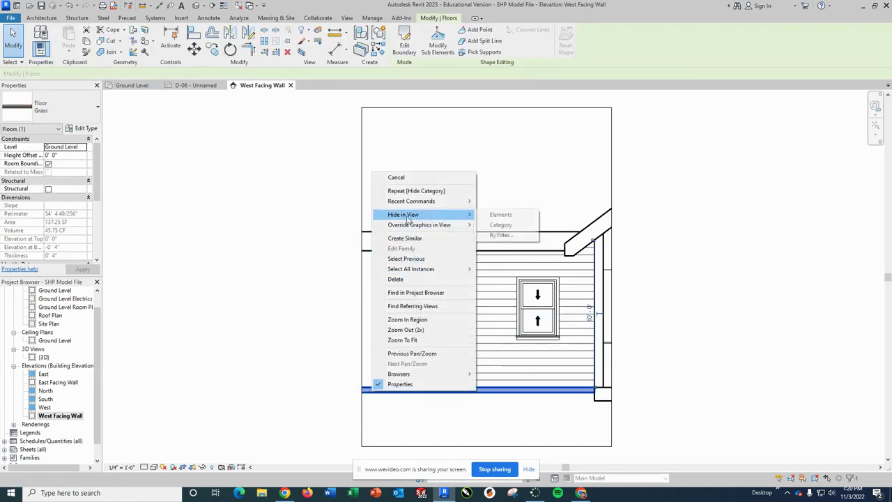
{"action": "left_click", "coordinate": [507, 224]}
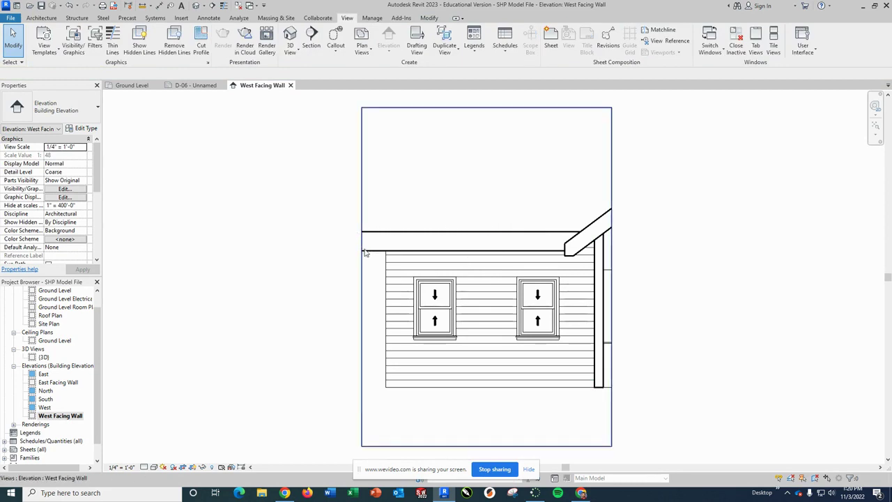
Hide the whole roofs category in the West Facing Wall view, using the roof above the siding wall.
{"action": "right_click", "coordinate": [392, 242]}
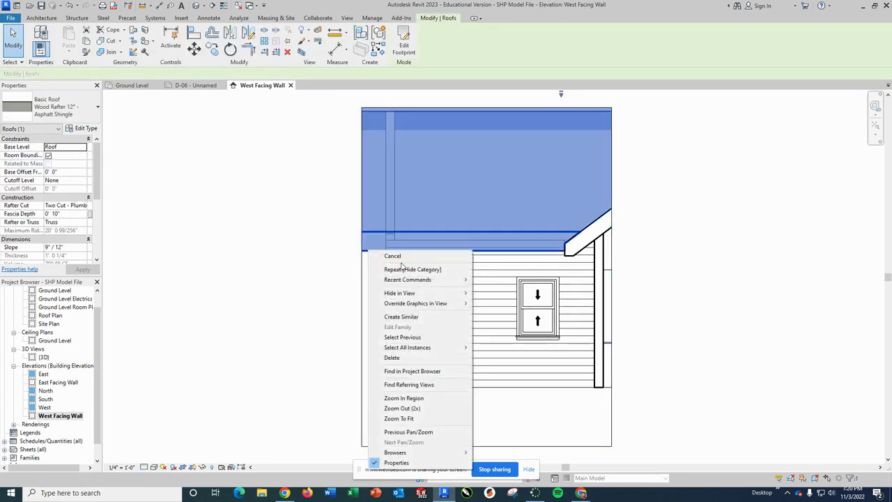
{"action": "mouse_move", "coordinate": [420, 295]}
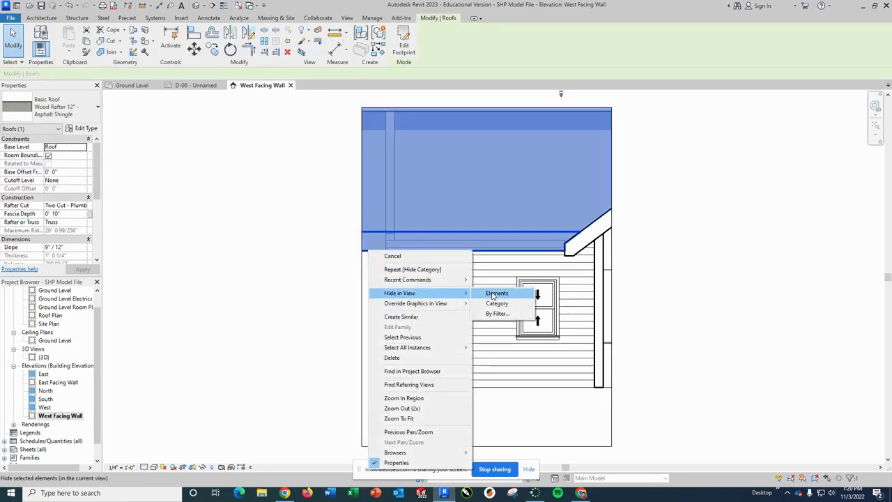
{"action": "left_click", "coordinate": [499, 305]}
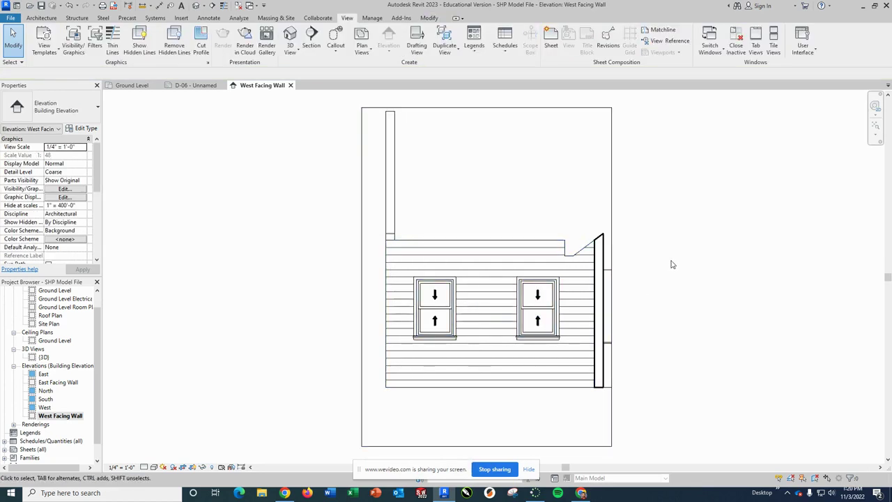
Shrink the West Facing Wall crop region to just above and below the siding wall, and set the view scale to 1/8" = 1'-0".
{"action": "left_click", "coordinate": [360, 144]}
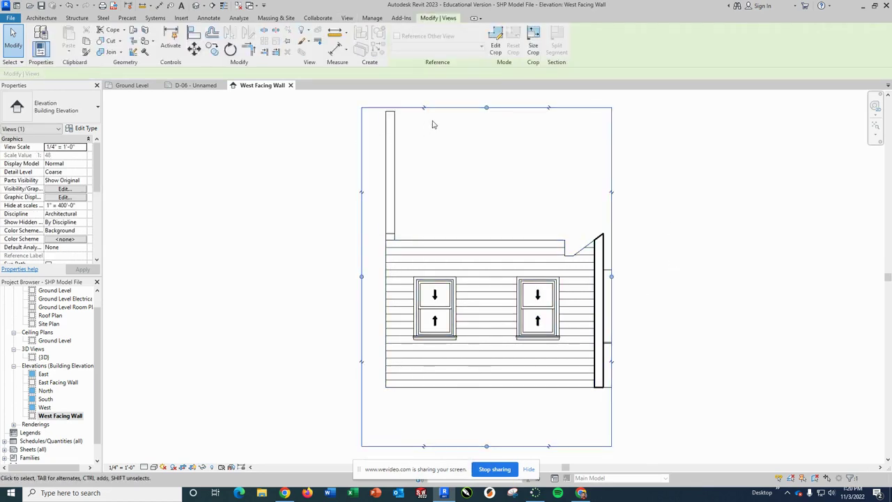
{"action": "left_click_drag", "start_coordinate": [486, 109], "coordinate": [478, 218]}
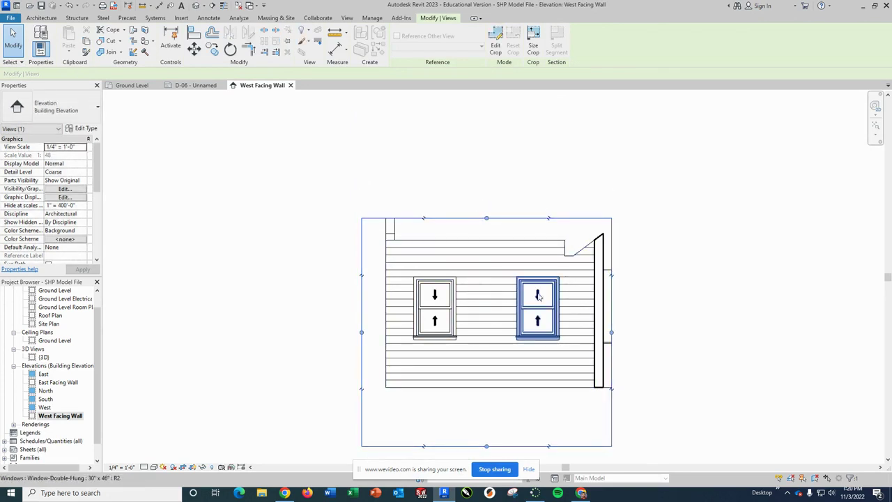
{"action": "left_click_drag", "start_coordinate": [486, 446], "coordinate": [481, 409]}
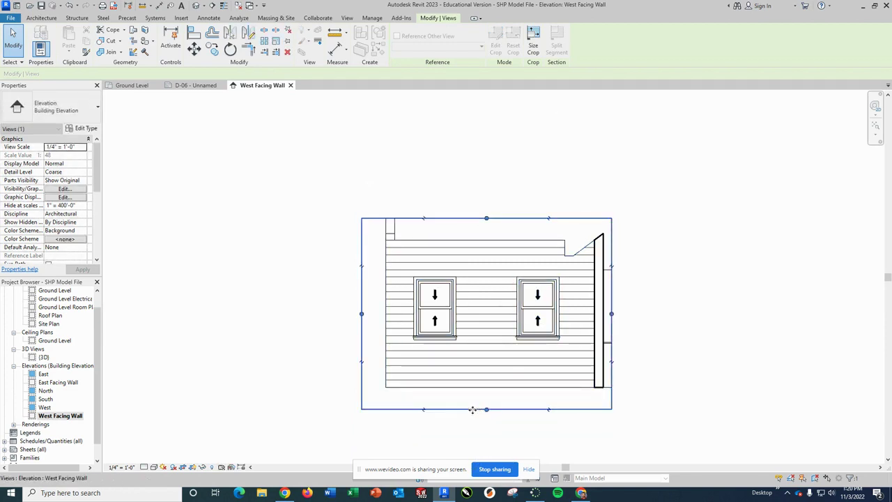
{"action": "left_click", "coordinate": [66, 147]}
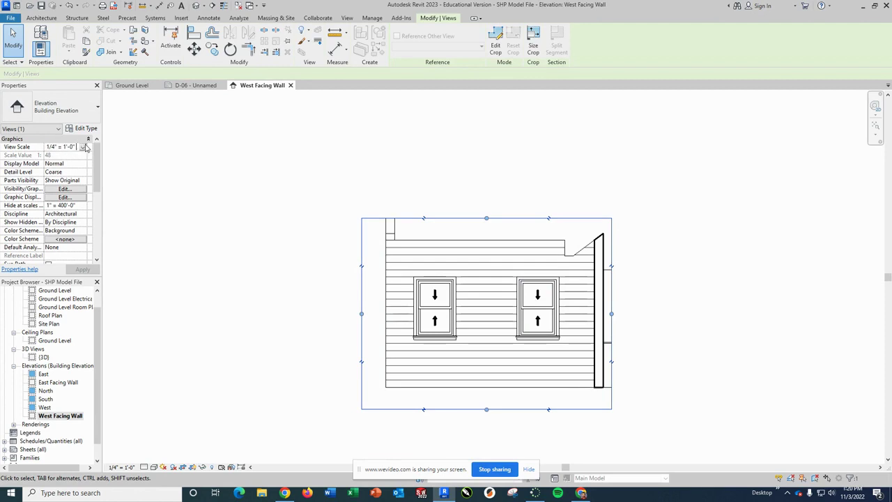
{"action": "left_click", "coordinate": [83, 147]}
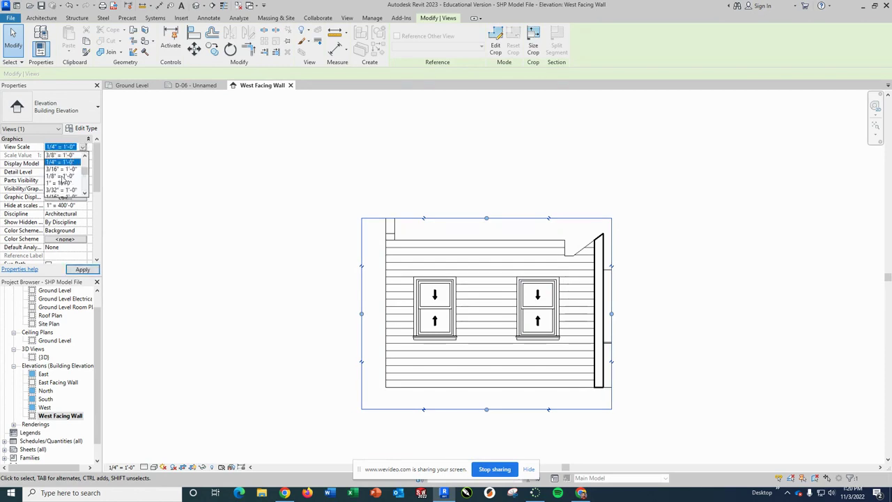
{"action": "left_click", "coordinate": [61, 176]}
{"action": "left_click", "coordinate": [202, 217]}
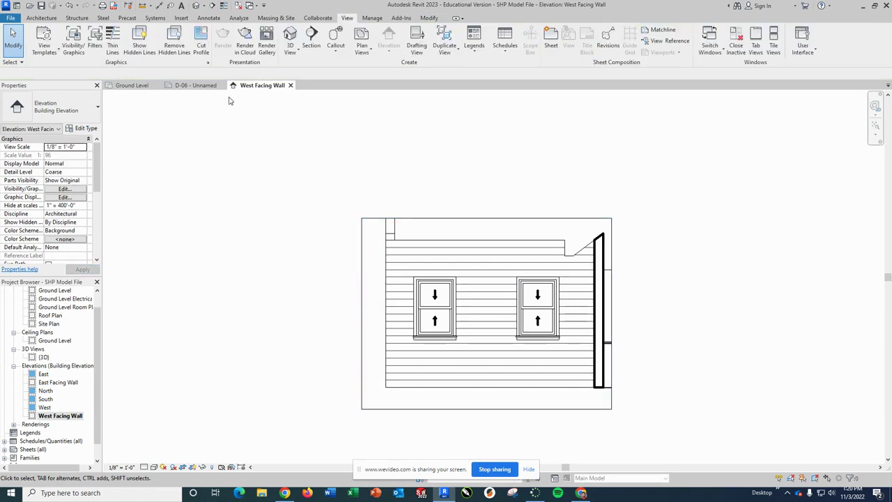
Open the East Facing Wall elevation and set its view scale to 1/8" = 1'-0".
{"action": "double_click", "coordinate": [59, 382]}
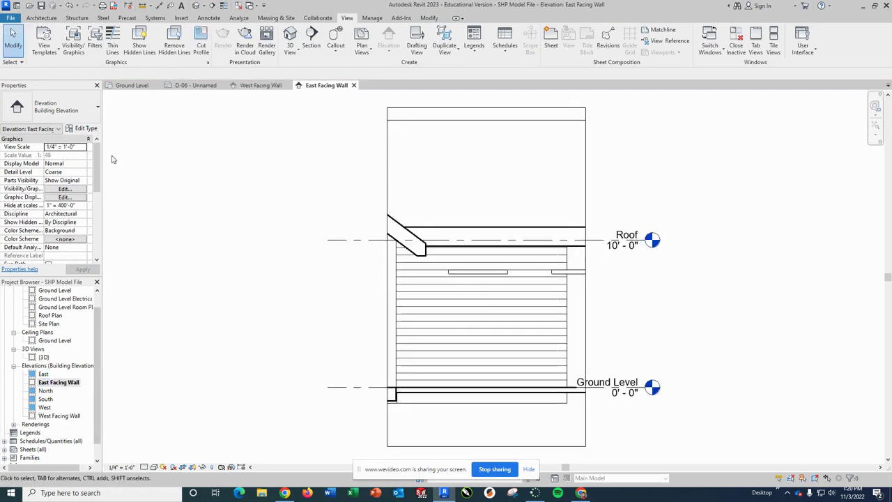
{"action": "left_click", "coordinate": [82, 147]}
{"action": "left_click", "coordinate": [82, 147]}
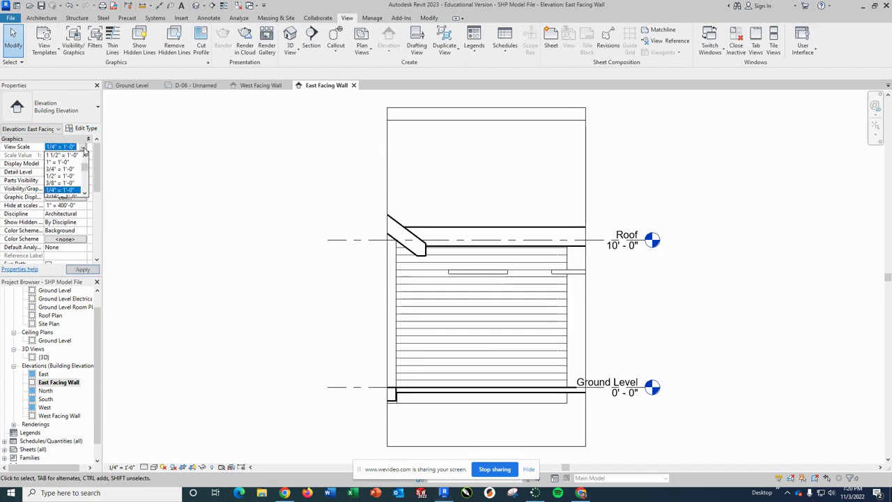
{"action": "scroll", "coordinate": [69, 191], "scroll_direction": "down", "scroll_amount": 2}
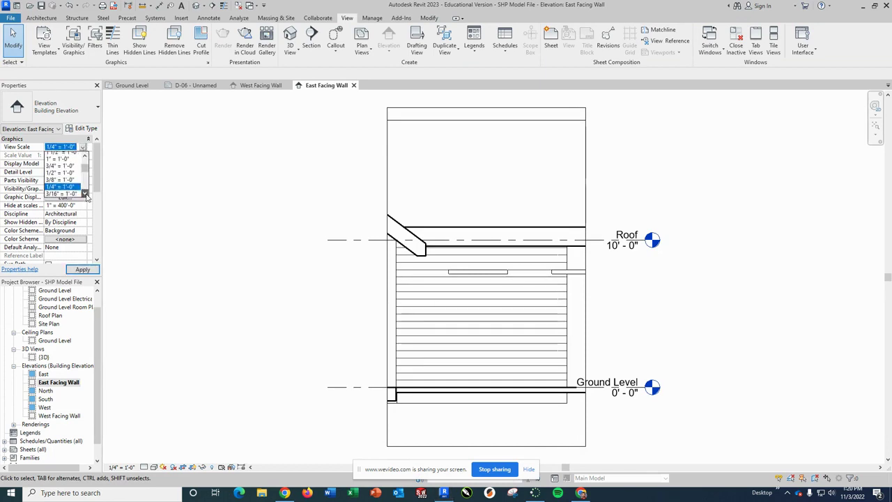
{"action": "left_click", "coordinate": [60, 190]}
Turn off the Floors and Roofs model categories in the East Facing Wall visibility/graphic overrides.
{"action": "left_click", "coordinate": [62, 189]}
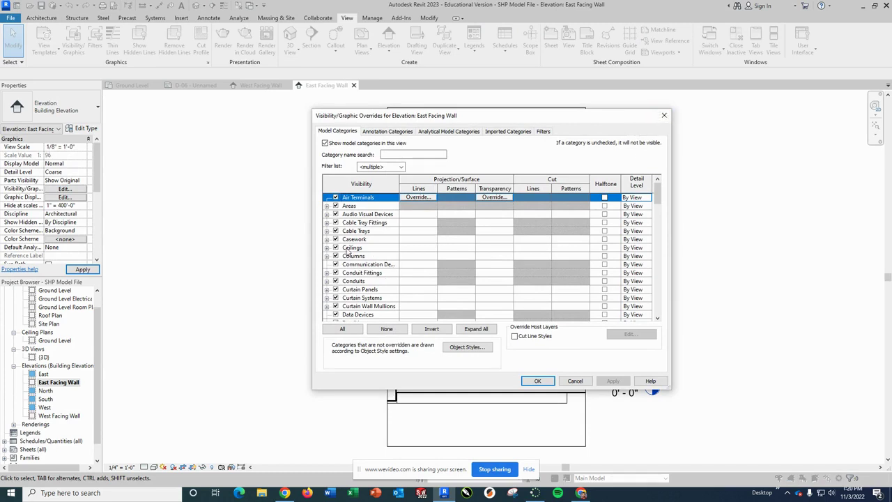
{"action": "scroll", "coordinate": [364, 259], "scroll_direction": "down", "scroll_amount": 6}
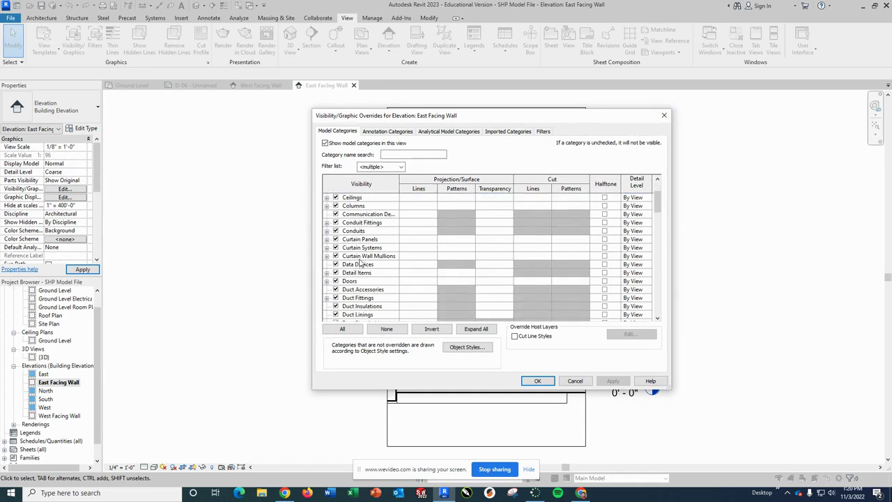
{"action": "scroll", "coordinate": [360, 262], "scroll_direction": "down", "scroll_amount": 1}
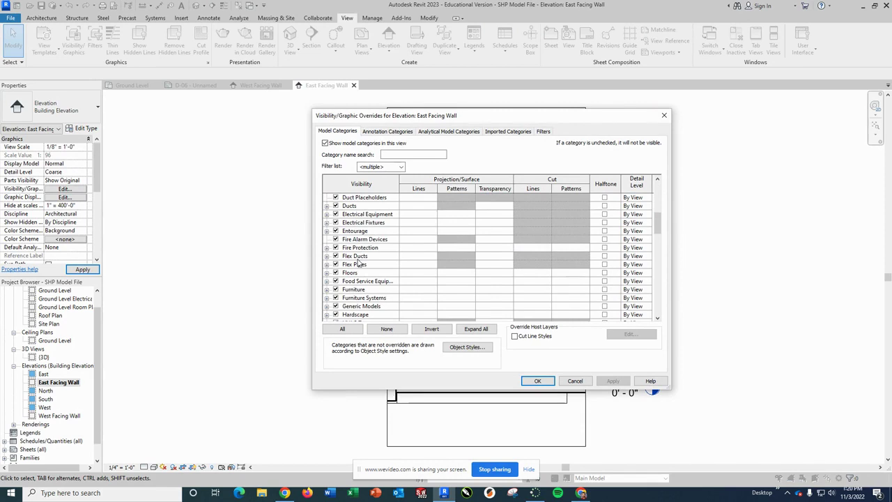
{"action": "left_click", "coordinate": [336, 273]}
{"action": "scroll", "coordinate": [362, 279], "scroll_direction": "down", "scroll_amount": 11}
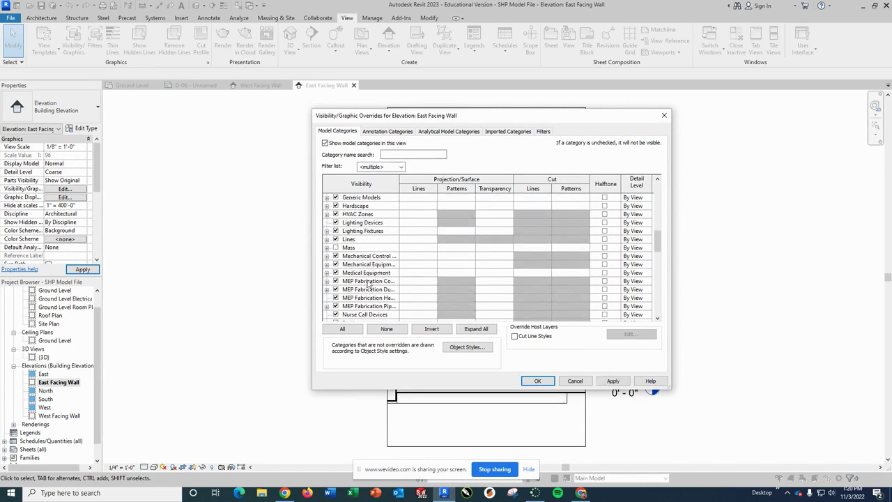
{"action": "scroll", "coordinate": [367, 286], "scroll_direction": "down", "scroll_amount": 1}
{"action": "scroll", "coordinate": [367, 283], "scroll_direction": "up", "scroll_amount": 4}
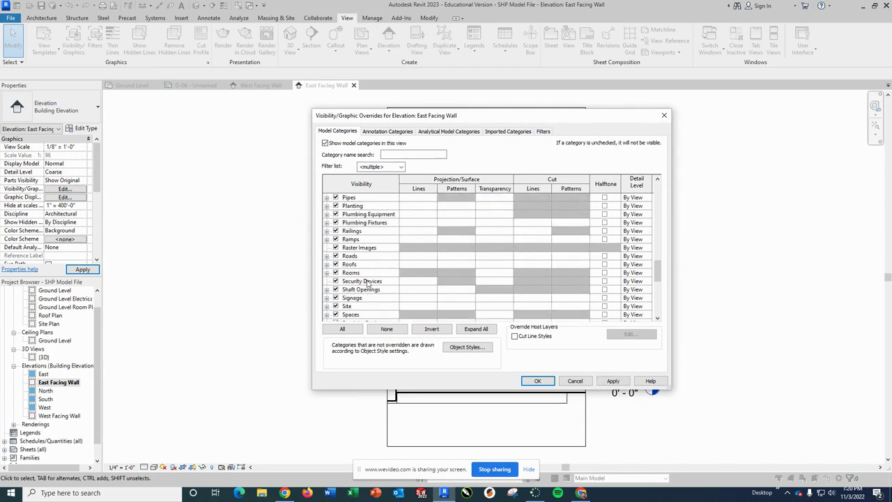
{"action": "scroll", "coordinate": [367, 283], "scroll_direction": "up", "scroll_amount": 1}
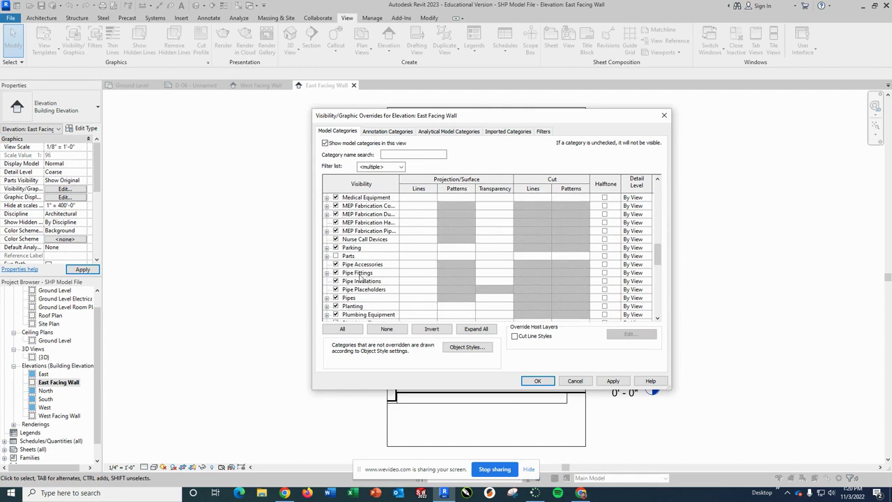
{"action": "scroll", "coordinate": [356, 275], "scroll_direction": "up", "scroll_amount": 1}
{"action": "scroll", "coordinate": [357, 282], "scroll_direction": "down", "scroll_amount": 3}
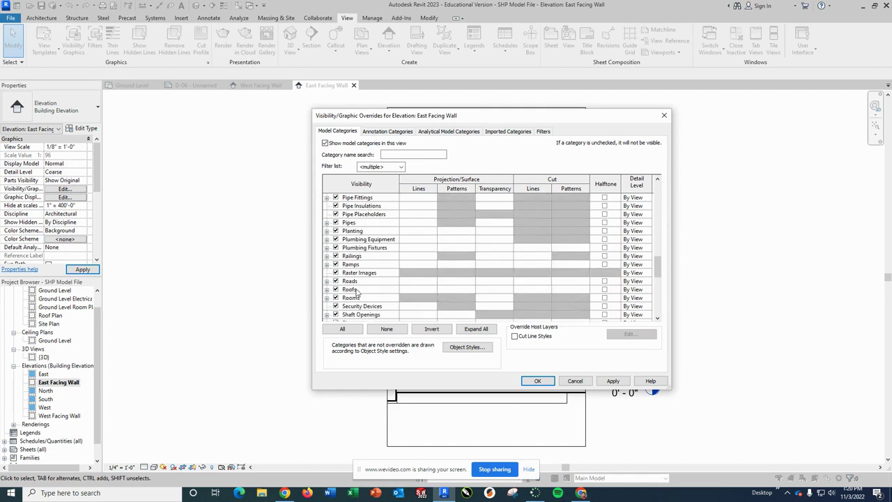
{"action": "left_click", "coordinate": [339, 292]}
Turn off the Lighting Devices and Lighting Fixtures categories as well, and apply the overrides to the East Facing Wall view.
{"action": "scroll", "coordinate": [369, 277], "scroll_direction": "up", "scroll_amount": 5}
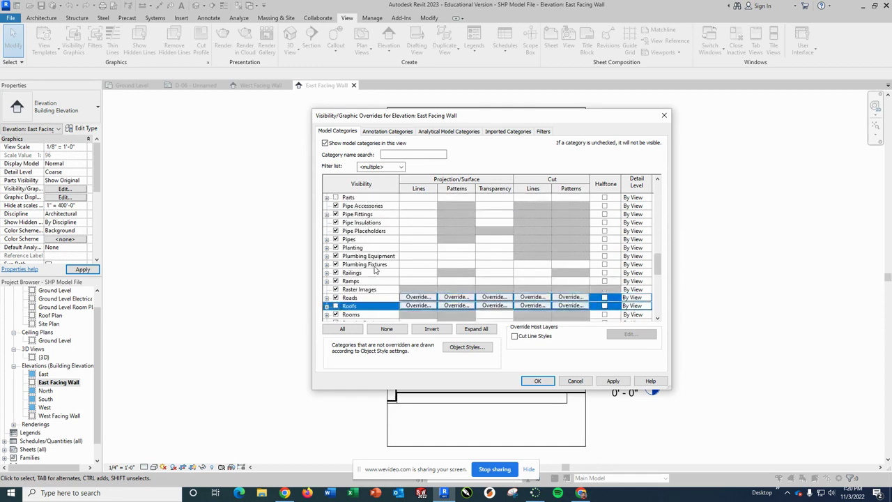
{"action": "scroll", "coordinate": [375, 270], "scroll_direction": "up", "scroll_amount": 2}
{"action": "left_click", "coordinate": [328, 239]}
{"action": "left_click", "coordinate": [335, 231]}
{"action": "scroll", "coordinate": [366, 250], "scroll_direction": "up", "scroll_amount": 3}
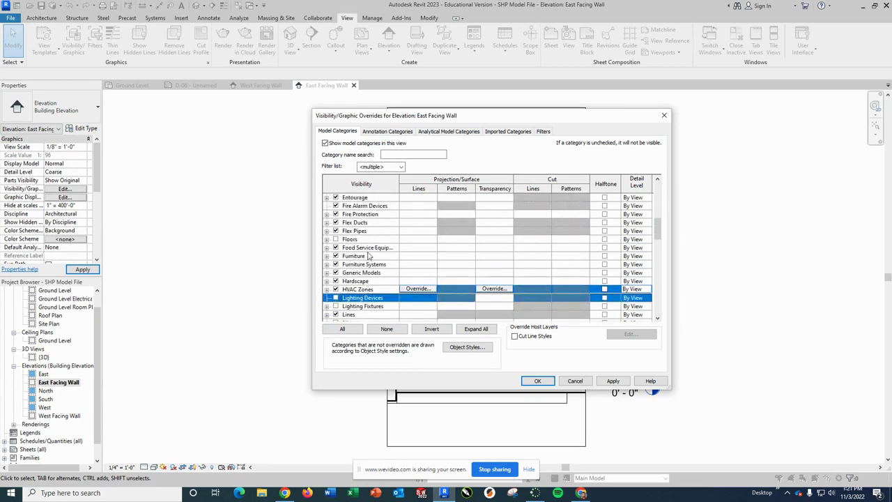
{"action": "scroll", "coordinate": [368, 256], "scroll_direction": "up", "scroll_amount": 3}
{"action": "left_click", "coordinate": [612, 381]}
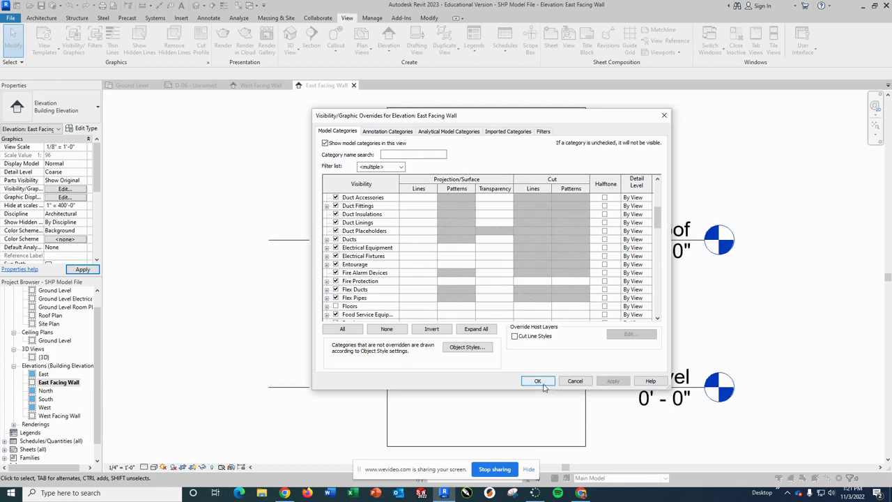
{"action": "left_click", "coordinate": [537, 381]}
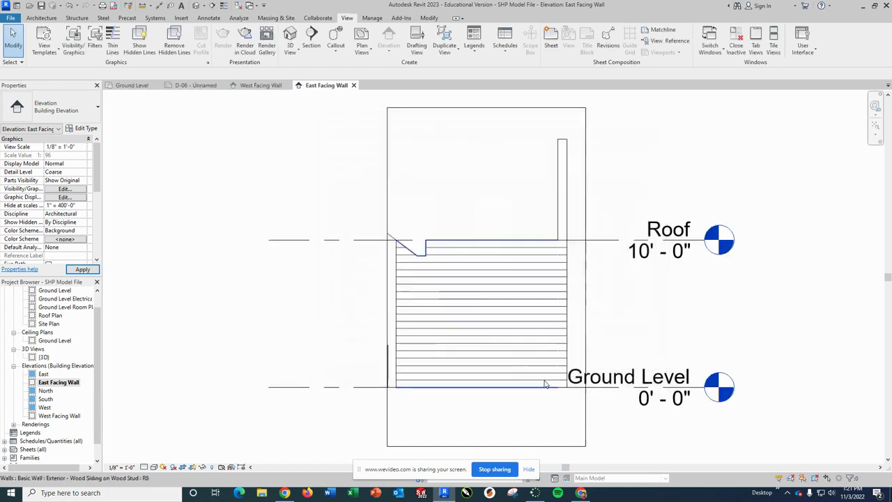
Hide the whole levels category in the East Facing Wall view, using the Roof level line.
{"action": "right_click", "coordinate": [289, 242]}
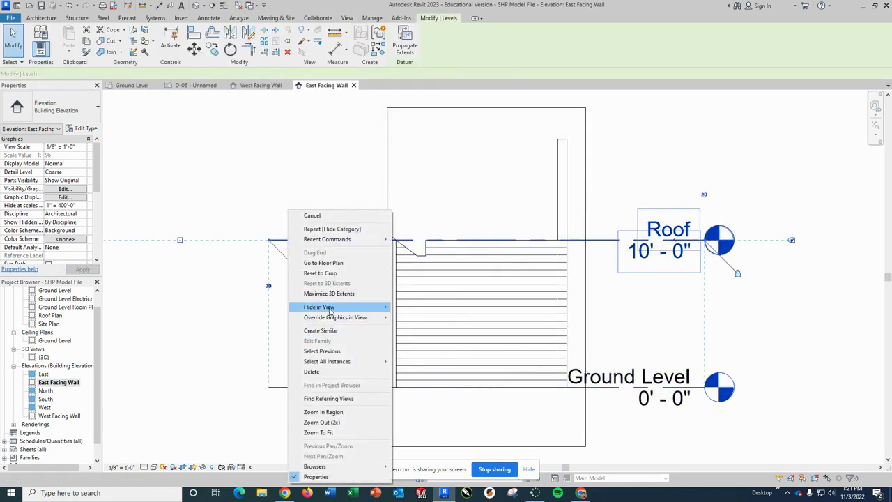
{"action": "mouse_move", "coordinate": [331, 311]}
{"action": "left_click", "coordinate": [418, 317]}
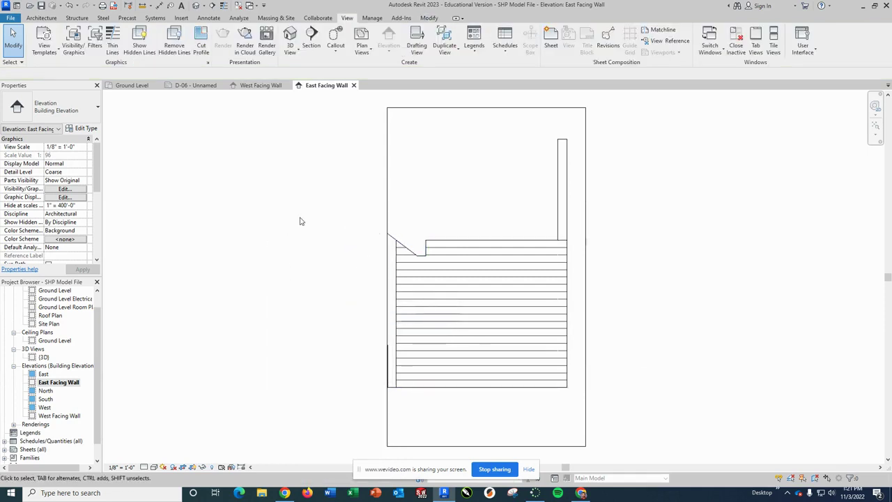
Shrink the East Facing Wall crop region to just above the siding wall's top and just below its base.
{"action": "left_click", "coordinate": [490, 108]}
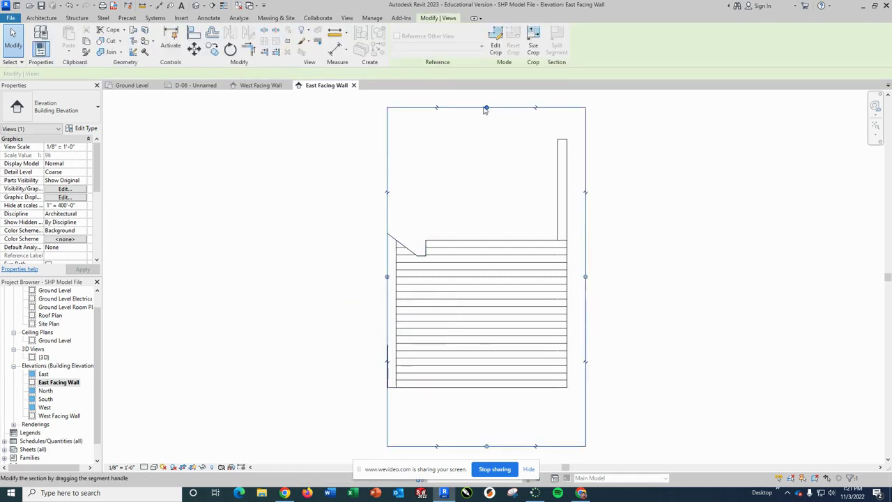
{"action": "left_click_drag", "start_coordinate": [486, 117], "coordinate": [492, 225]}
{"action": "left_click_drag", "start_coordinate": [487, 445], "coordinate": [484, 406]}
{"action": "left_click", "coordinate": [240, 306]}
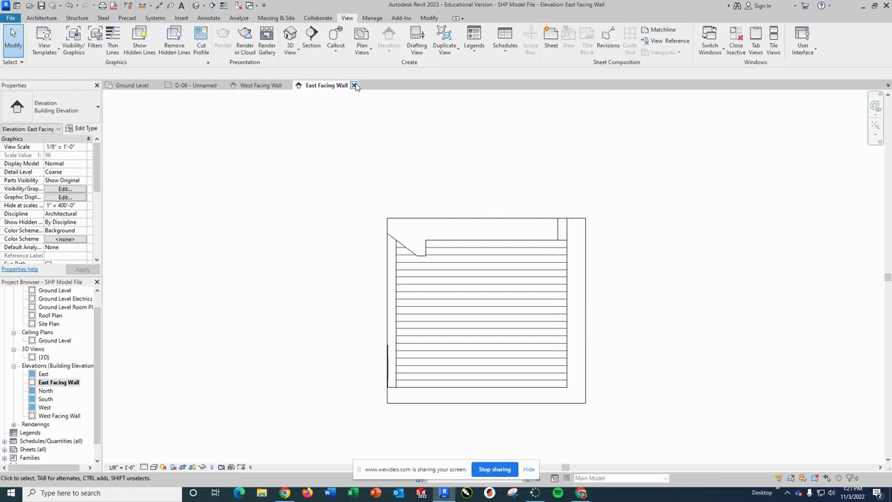
Close the East Facing Wall and West Facing Wall views and return to sheet D-06.
{"action": "left_click", "coordinate": [354, 85]}
{"action": "left_click", "coordinate": [290, 85]}
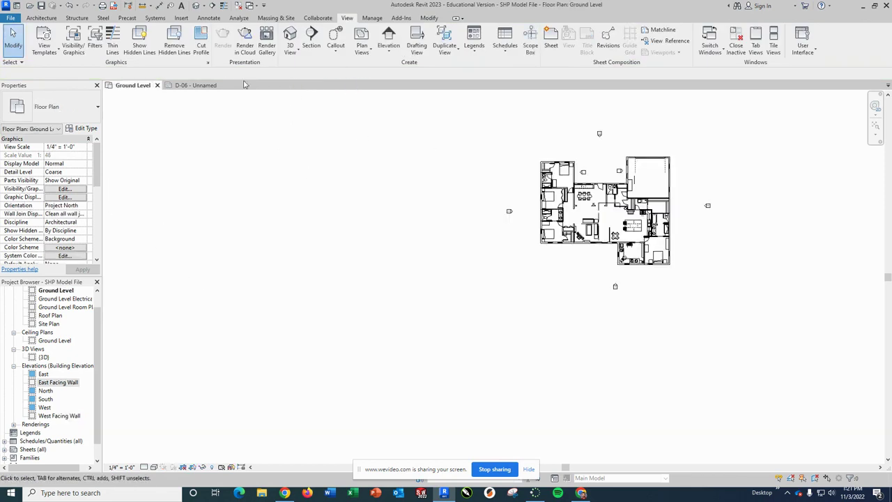
{"action": "left_click", "coordinate": [199, 85]}
{"action": "scroll", "coordinate": [629, 338], "scroll_direction": "down", "scroll_amount": 4}
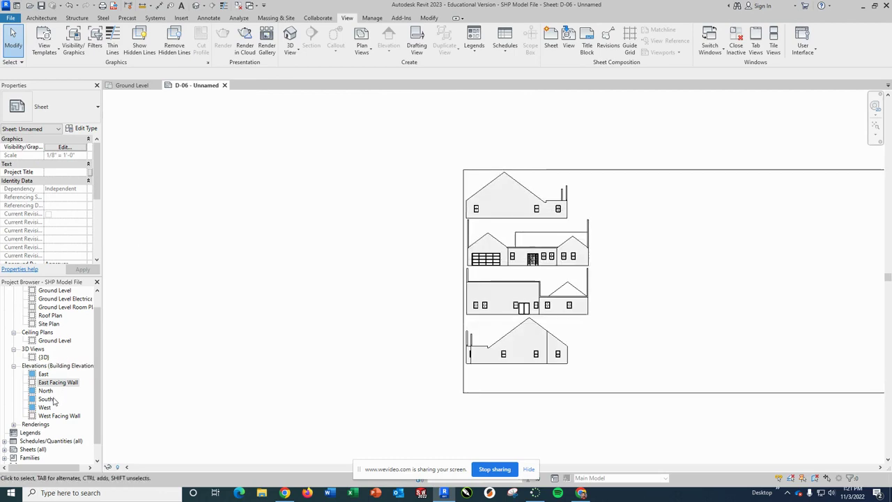
Place the East Facing Wall view on the sheet beside the uppermost elevation and set its viewport type to No Title.
{"action": "left_click_drag", "start_coordinate": [57, 383], "coordinate": [446, 294]}
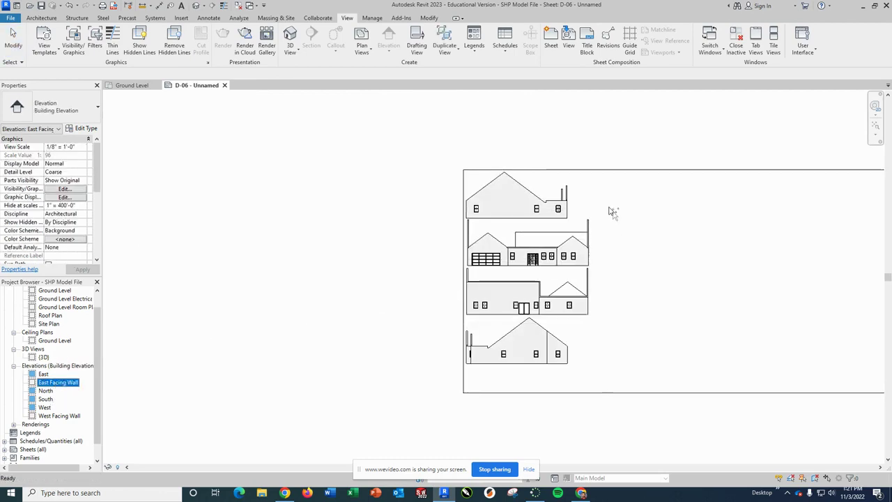
{"action": "left_click_drag", "start_coordinate": [591, 193], "coordinate": [589, 193]}
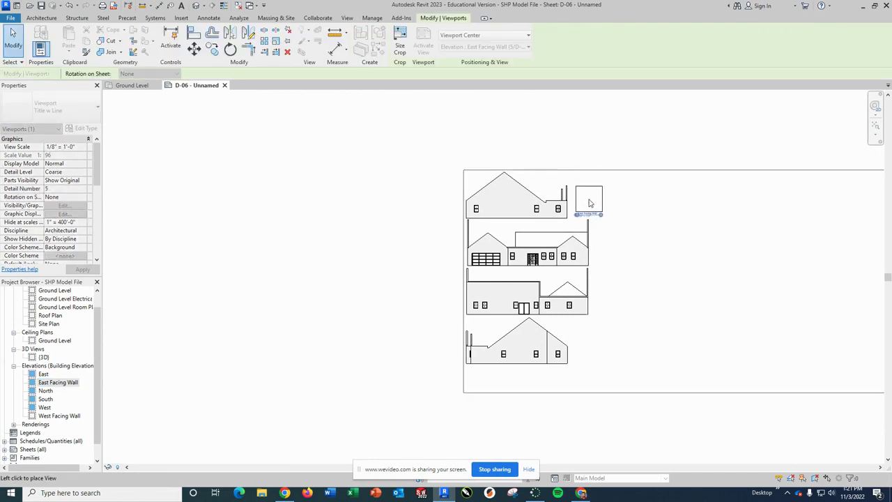
{"action": "left_click", "coordinate": [587, 204]}
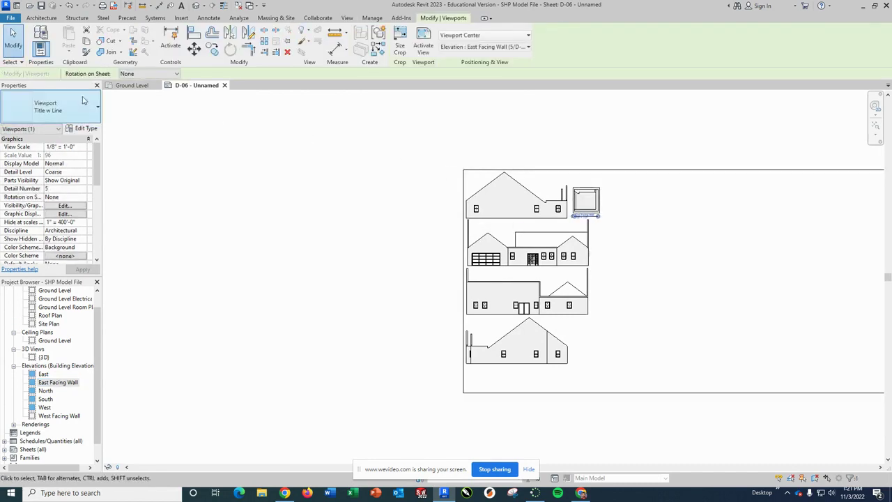
{"action": "left_click", "coordinate": [98, 114]}
{"action": "left_click", "coordinate": [46, 147]}
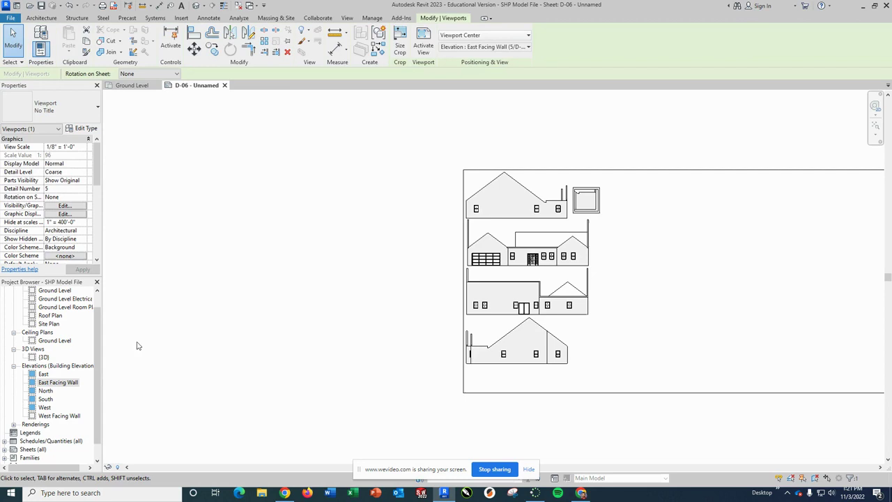
Place the West Facing Wall view on the sheet beside the lowest elevation and set its viewport type to No Title.
{"action": "left_click_drag", "start_coordinate": [65, 416], "coordinate": [105, 419]}
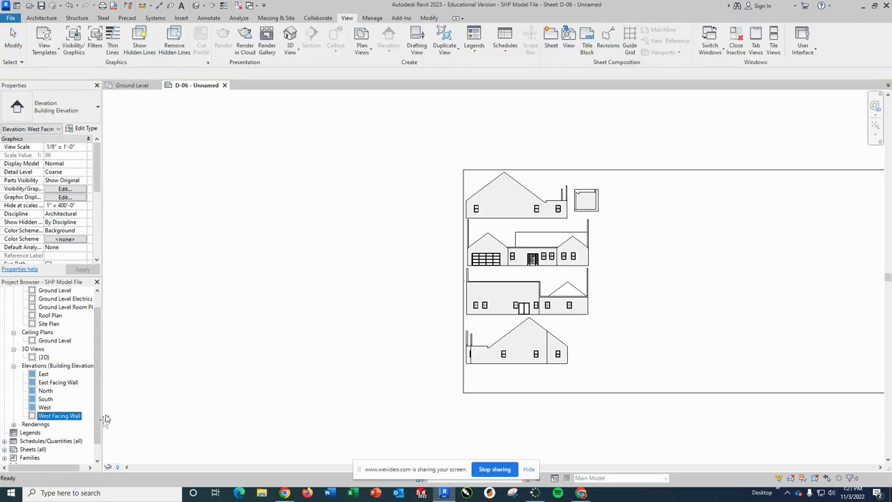
{"action": "left_click_drag", "start_coordinate": [603, 355], "coordinate": [600, 355]}
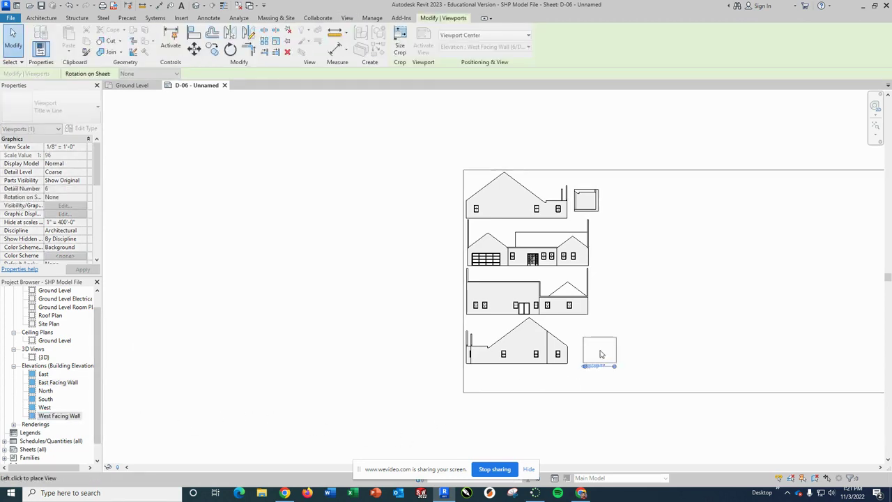
{"action": "left_click", "coordinate": [588, 352]}
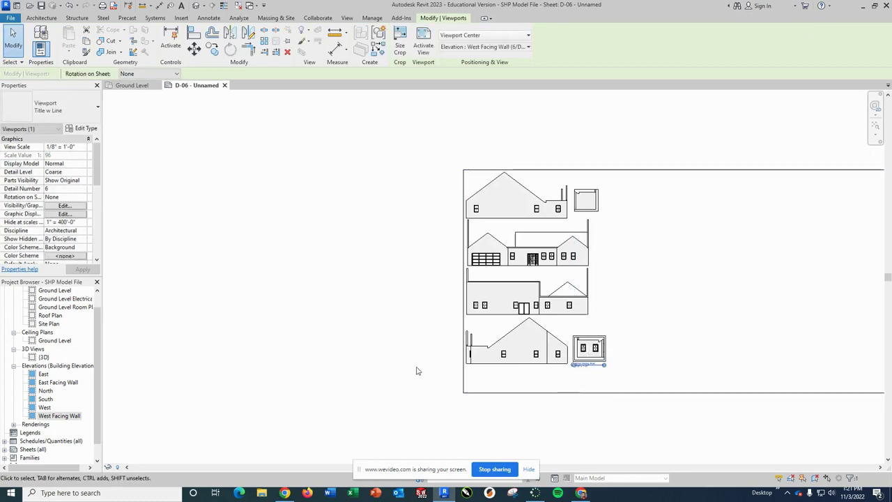
{"action": "left_click", "coordinate": [78, 110]}
{"action": "left_click", "coordinate": [34, 147]}
{"action": "key", "text": "Escape"}
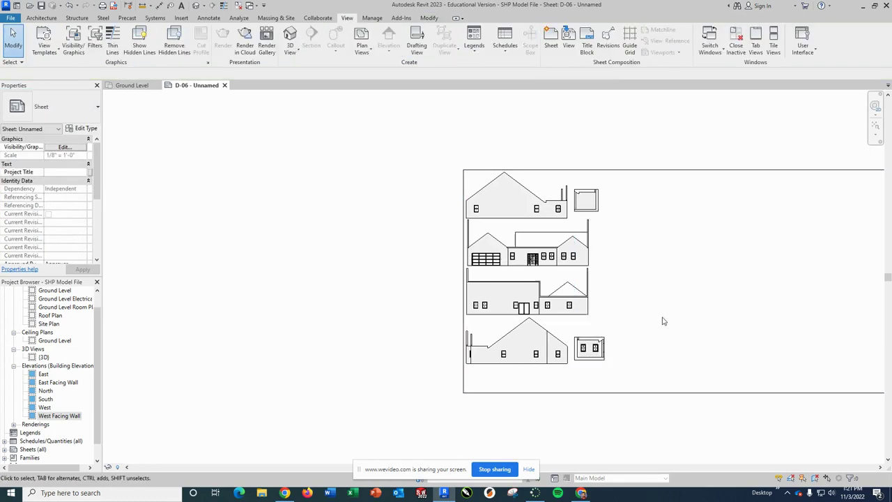
Move the West Facing Wall and East Facing Wall viewports side by side beneath the lowest elevation on the sheet.
{"action": "left_click_drag", "start_coordinate": [600, 341], "coordinate": [503, 370]}
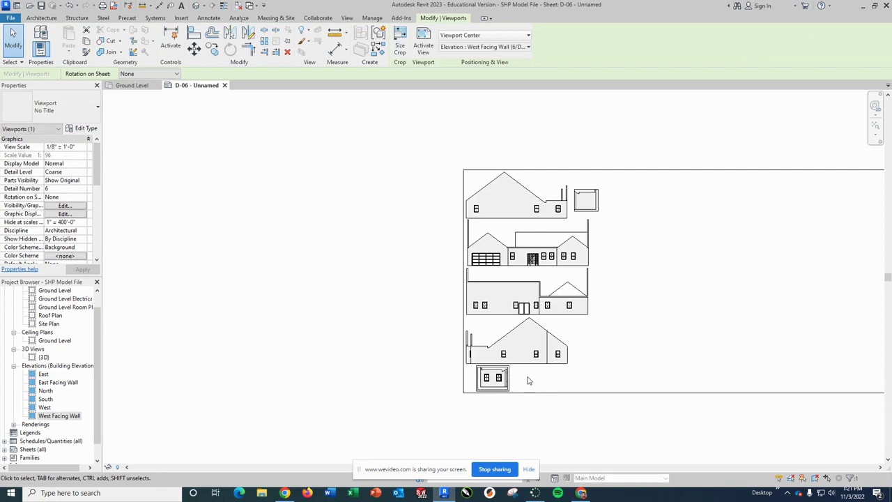
{"action": "left_click", "coordinate": [531, 412]}
{"action": "left_click_drag", "start_coordinate": [599, 206], "coordinate": [533, 379]}
{"action": "scroll", "coordinate": [533, 380], "scroll_direction": "up", "scroll_amount": 1}
{"action": "scroll", "coordinate": [531, 378], "scroll_direction": "up", "scroll_amount": 5}
{"action": "scroll", "coordinate": [531, 372], "scroll_direction": "down", "scroll_amount": 2}
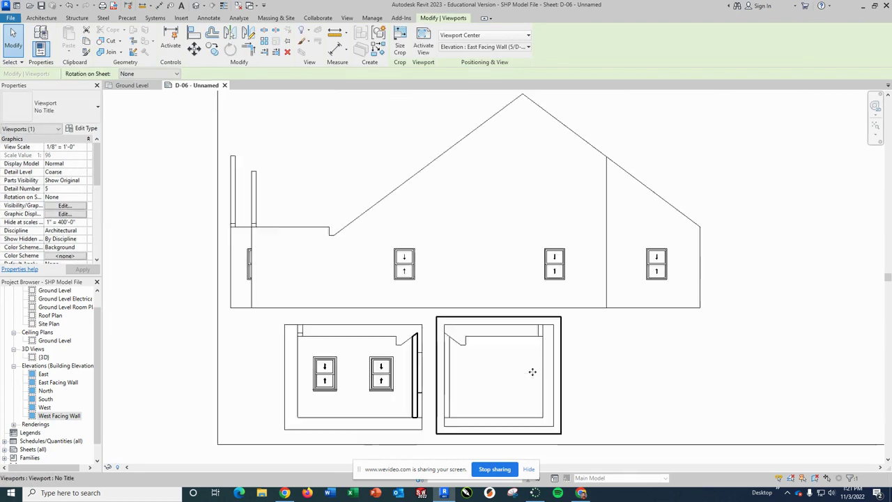
{"action": "scroll", "coordinate": [531, 372], "scroll_direction": "down", "scroll_amount": 2}
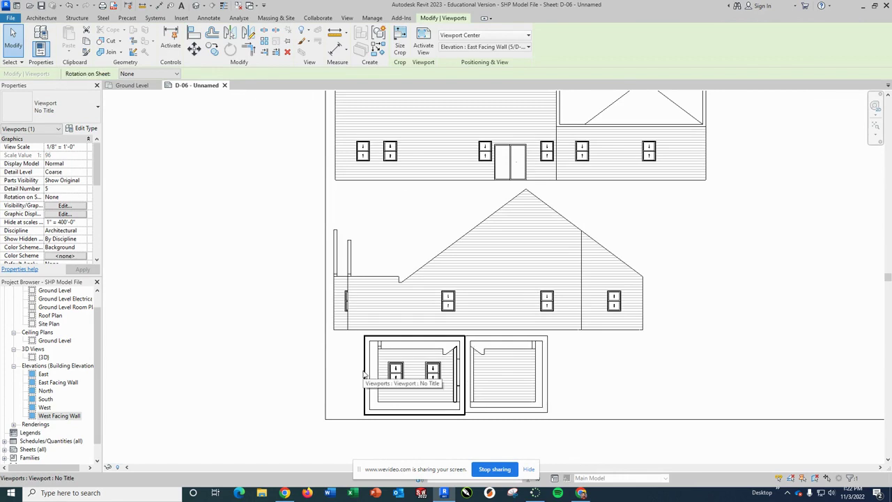
Nudge the West Facing Wall viewport left until its drawing lines up with the left edges of the elevations above.
{"action": "left_click", "coordinate": [363, 374]}
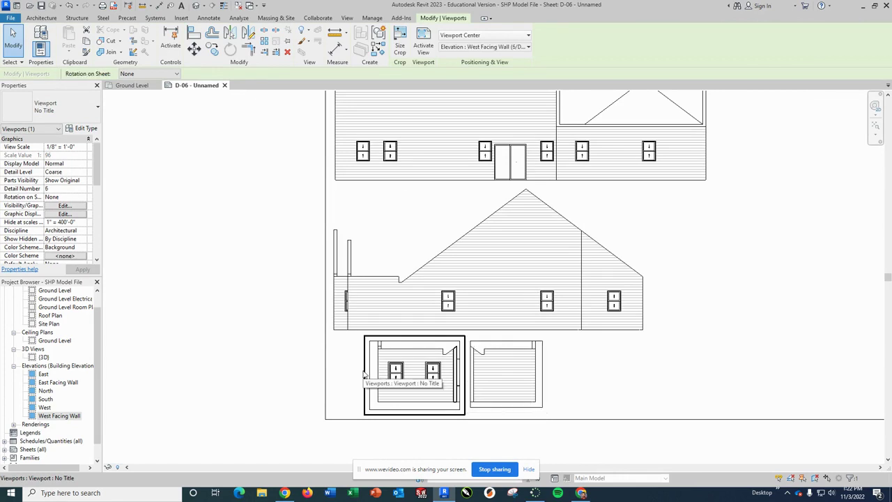
{"action": "key", "text": "Left"}
{"action": "key", "text": "Left"}
{"action": "key", "text": "Left"}
{"action": "key", "text": "Left"}
{"action": "key", "text": "Left"}
{"action": "key", "text": "Left"}
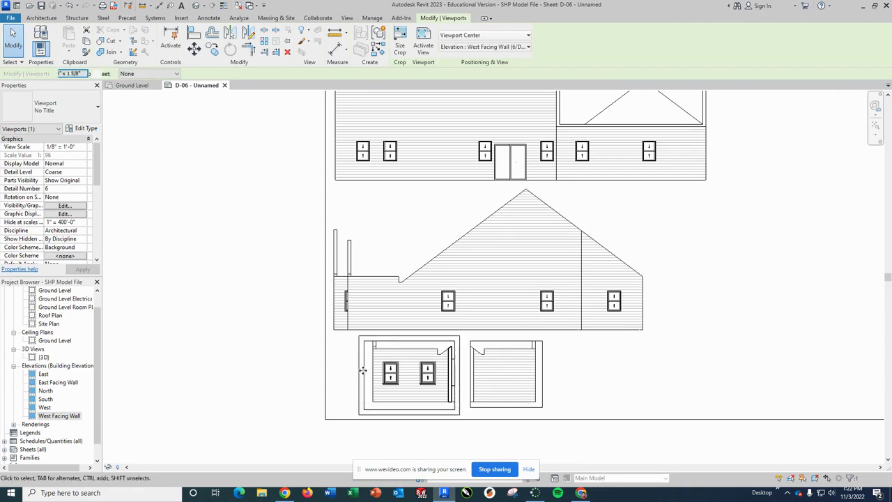
{"action": "key", "text": "Left"}
{"action": "key", "text": "Left"}
{"action": "key", "text": "Left"}
{"action": "key", "text": "Left"}
{"action": "key", "text": "Left"}
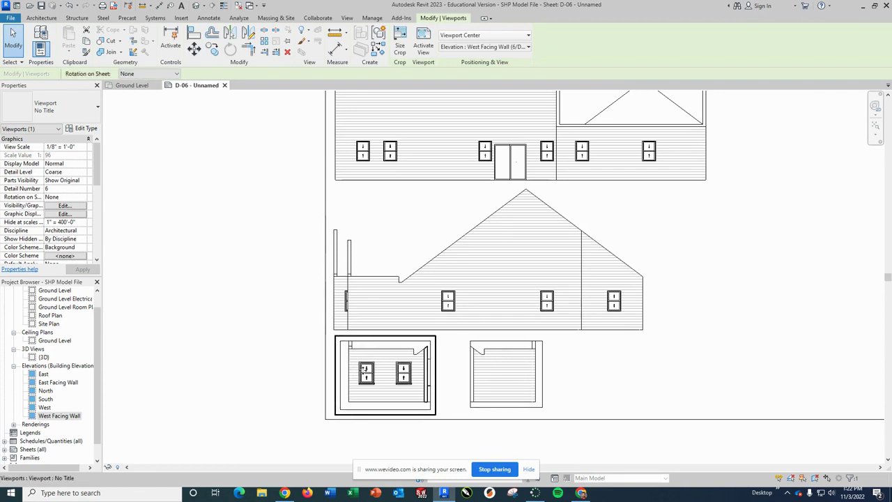
Nudge the East Facing Wall viewport left until it sits just beside the West Facing Wall drawing.
{"action": "left_click", "coordinate": [499, 340]}
{"action": "key", "text": "Left"}
{"action": "key", "text": "Left"}
{"action": "key", "text": "Left"}
{"action": "key", "text": "Left"}
{"action": "key", "text": "Left"}
{"action": "key", "text": "Left"}
{"action": "key", "text": "Left"}
{"action": "key", "text": "Left"}
{"action": "key", "text": "Left"}
{"action": "key", "text": "Left"}
{"action": "key", "text": "Left"}
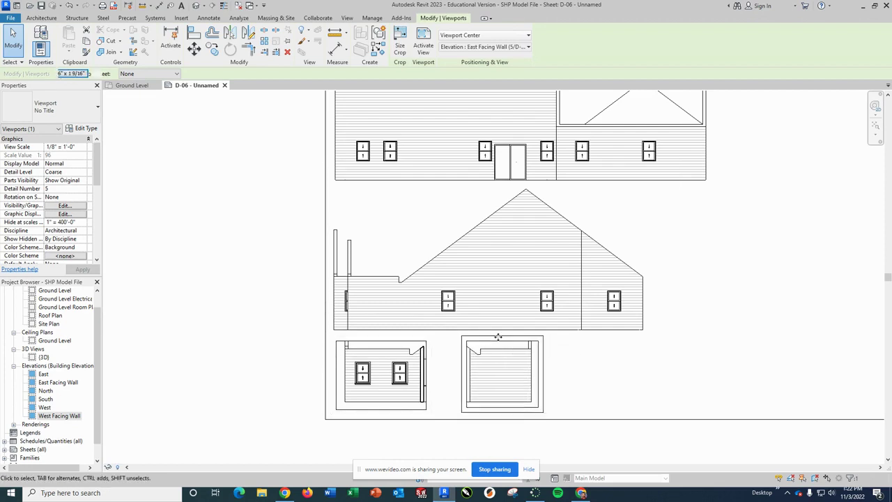
{"action": "key", "text": "Left"}
{"action": "key", "text": "Left"}
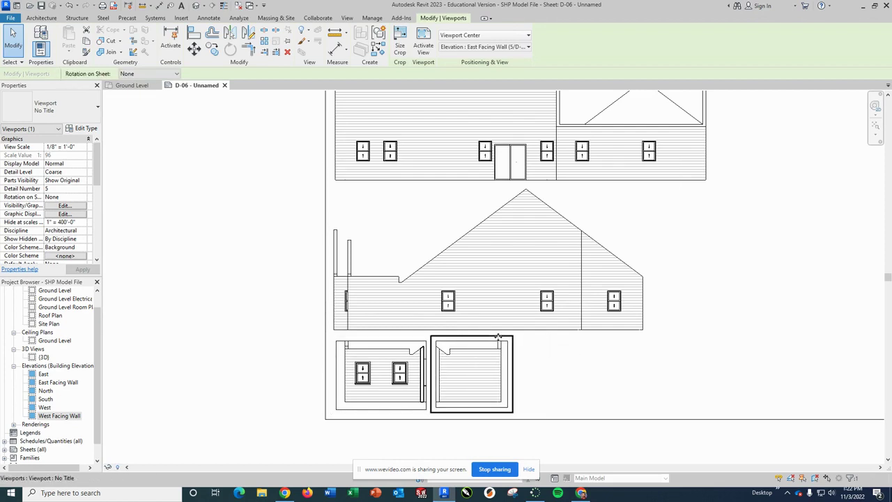
{"action": "left_click", "coordinate": [264, 344]}
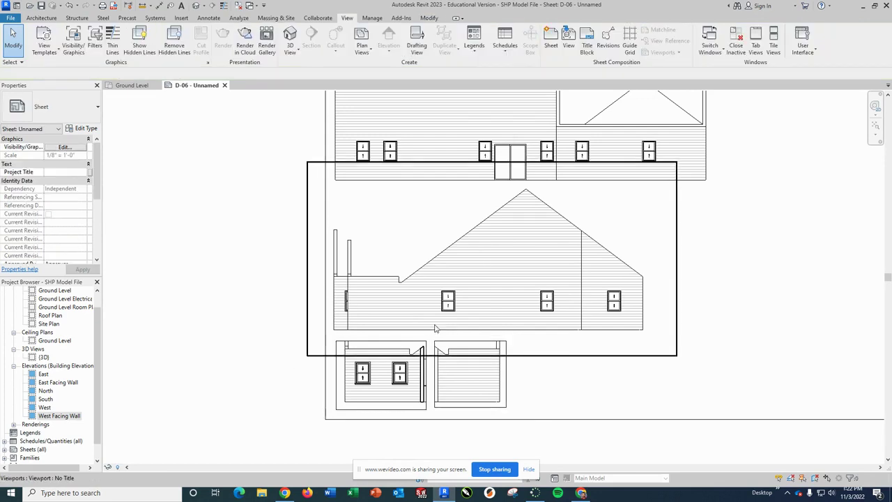
Open the Site Plan floor plan view and set its visual style to Hidden Line.
{"action": "scroll", "coordinate": [436, 325], "scroll_direction": "down", "scroll_amount": 4}
{"action": "scroll", "coordinate": [755, 404], "scroll_direction": "up", "scroll_amount": 1}
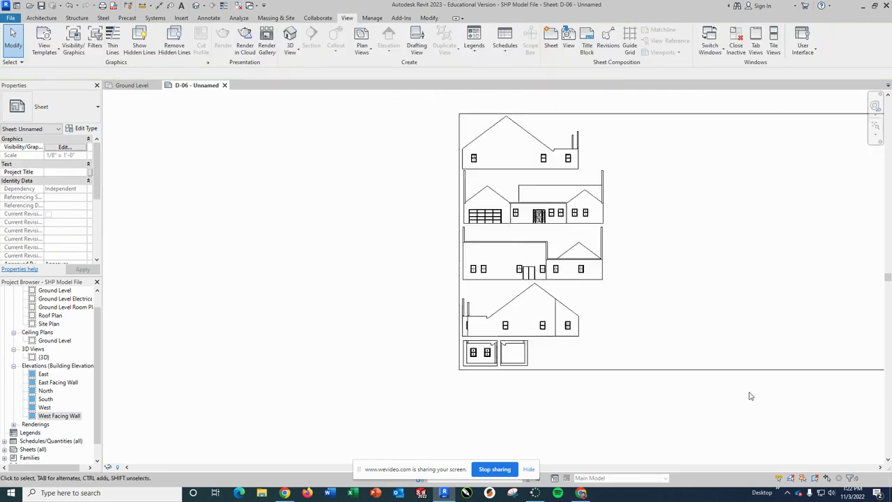
{"action": "scroll", "coordinate": [748, 394], "scroll_direction": "down", "scroll_amount": 2}
{"action": "scroll", "coordinate": [79, 290], "scroll_direction": "up", "scroll_amount": 1}
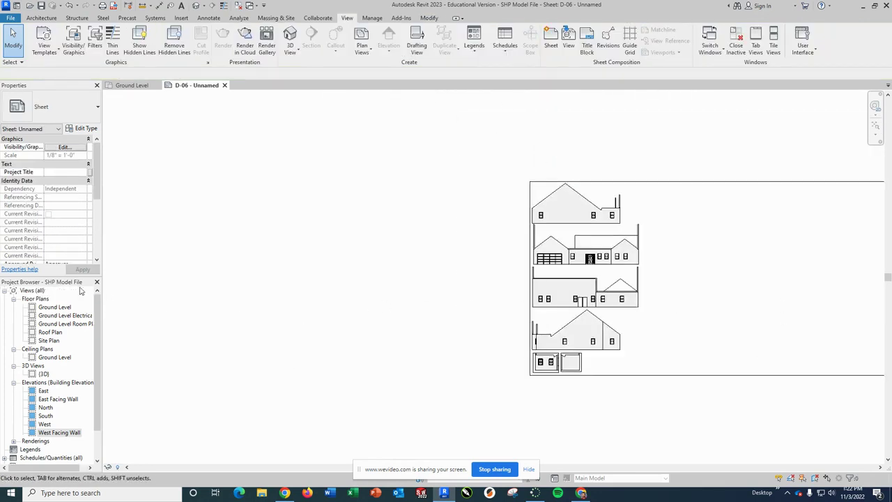
{"action": "scroll", "coordinate": [743, 290], "scroll_direction": "up", "scroll_amount": 2}
{"action": "middle_click_drag", "start_coordinate": [746, 287], "coordinate": [565, 280]}
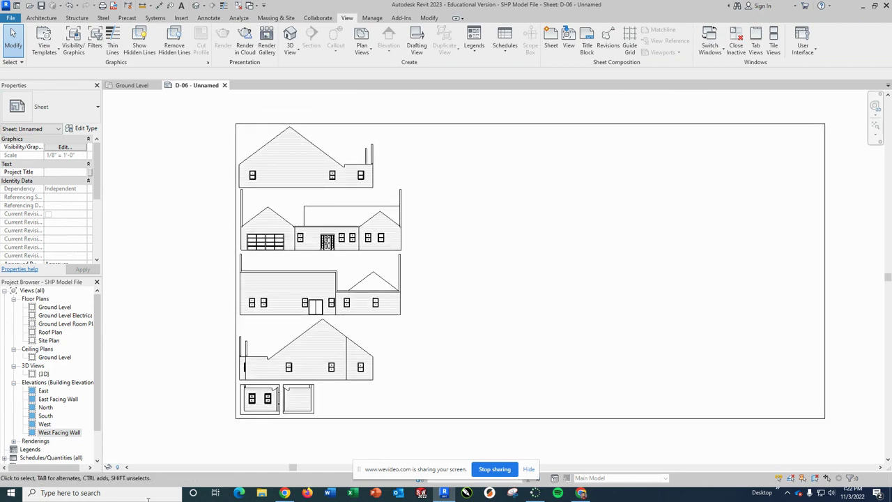
{"action": "left_click", "coordinate": [46, 340]}
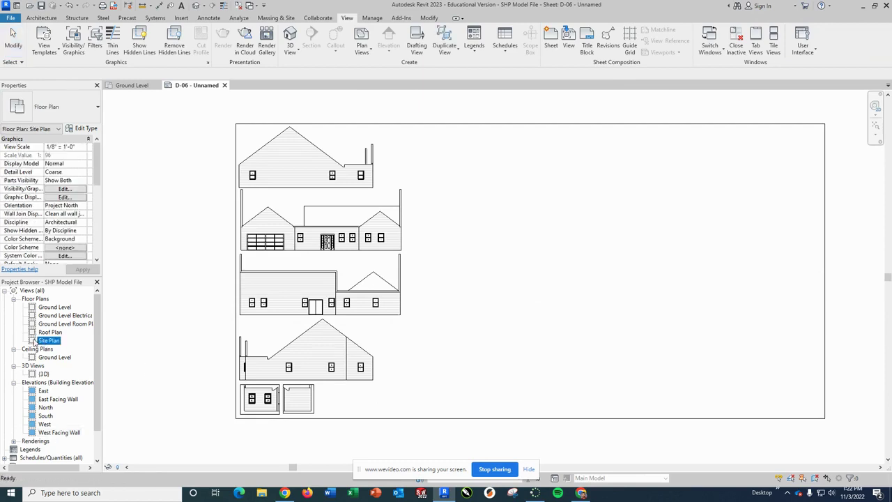
{"action": "double_click", "coordinate": [46, 340]}
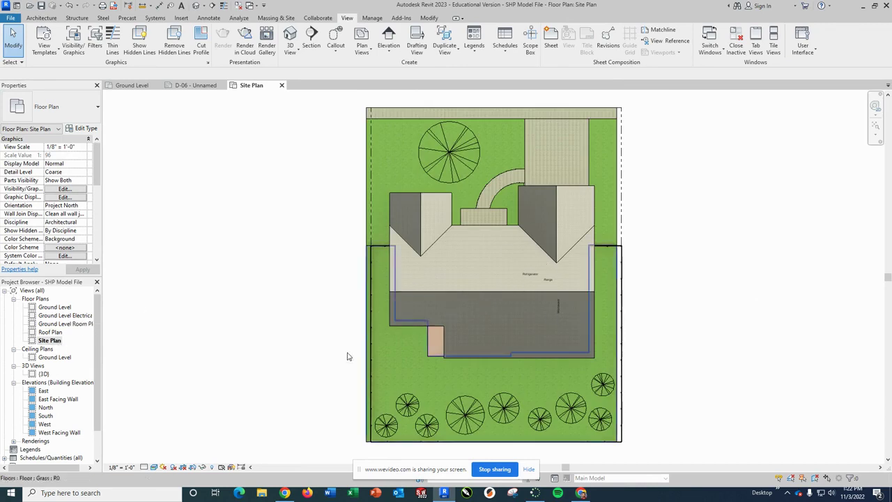
{"action": "left_click", "coordinate": [154, 466]}
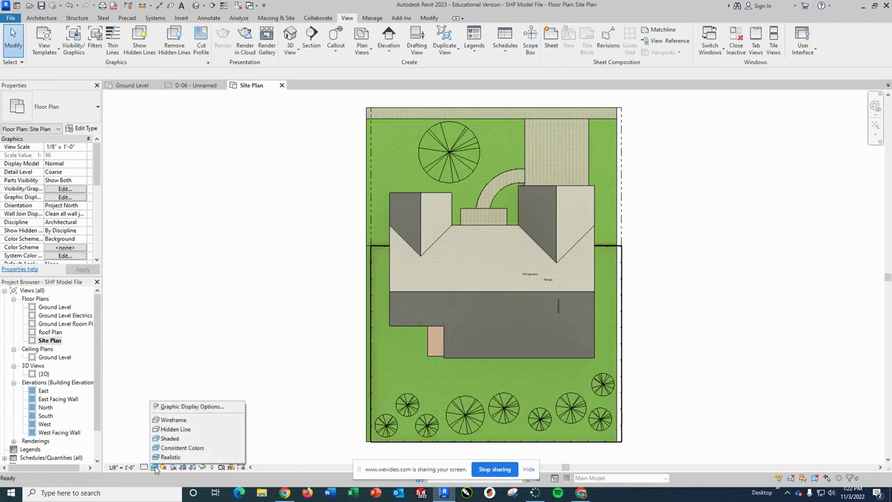
{"action": "left_click", "coordinate": [187, 429]}
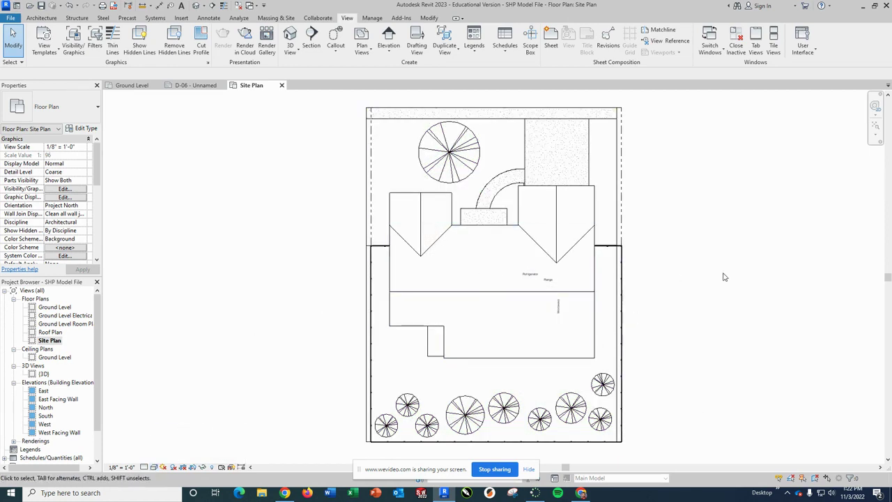
Hide the whole roofs category in the Site Plan view, using the main house roof.
{"action": "right_click", "coordinate": [473, 289]}
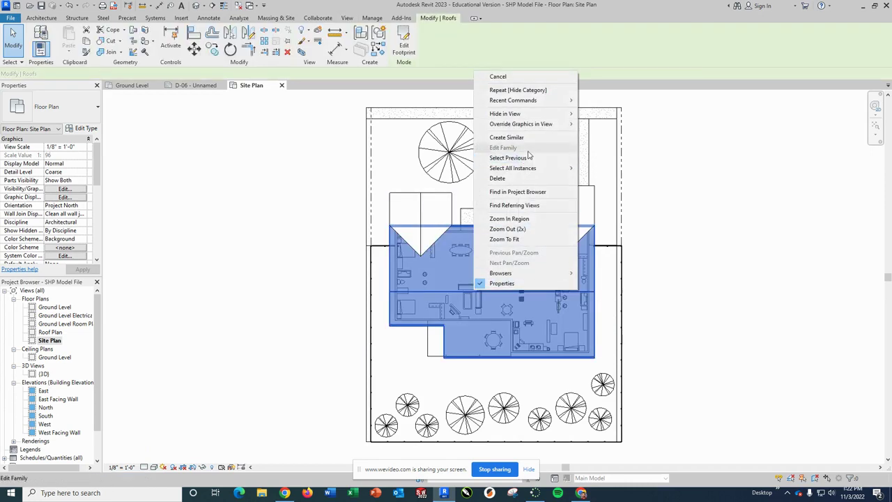
{"action": "mouse_move", "coordinate": [571, 113]}
{"action": "left_click", "coordinate": [602, 124]}
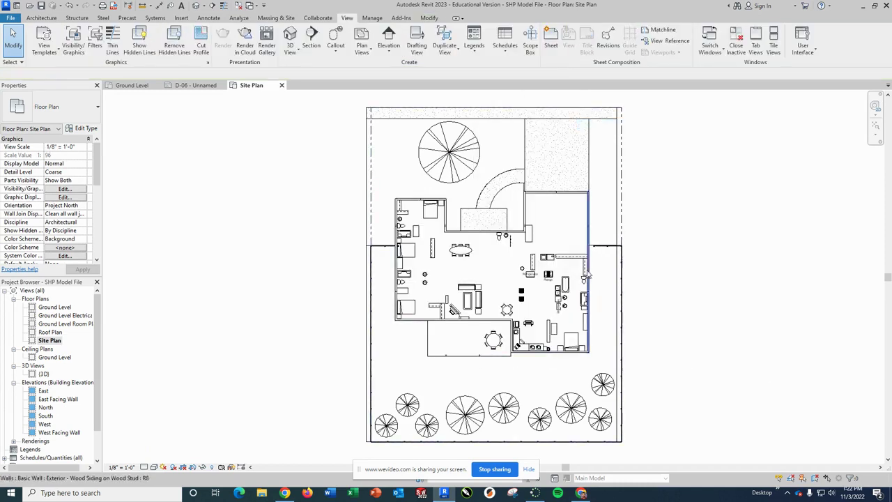
Hide the categories of the interior furniture, fixtures and labels in the Site Plan, using the items in the house's lower right rooms.
{"action": "left_click_drag", "start_coordinate": [574, 234], "coordinate": [529, 351]}
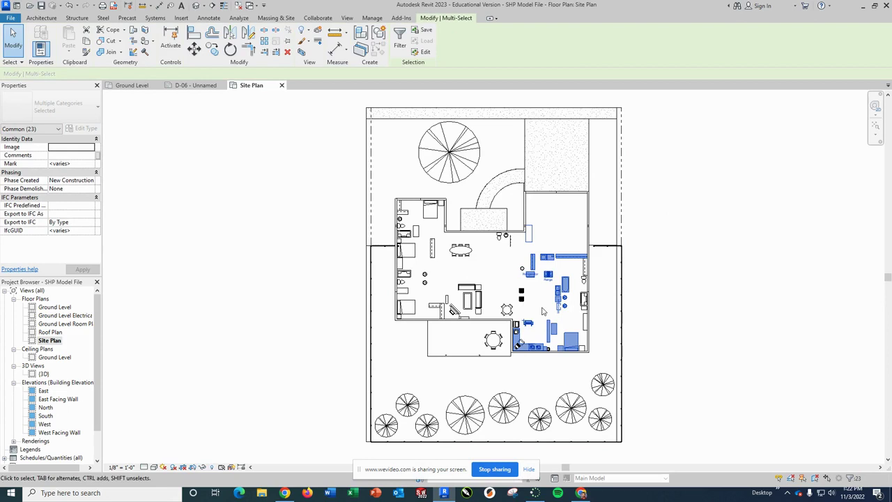
{"action": "right_click", "coordinate": [568, 258]}
{"action": "mouse_move", "coordinate": [612, 84]}
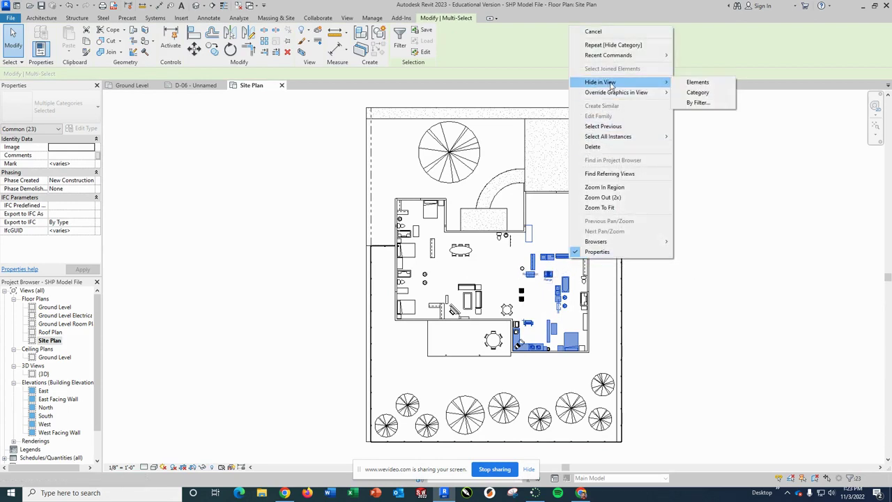
{"action": "left_click", "coordinate": [697, 93]}
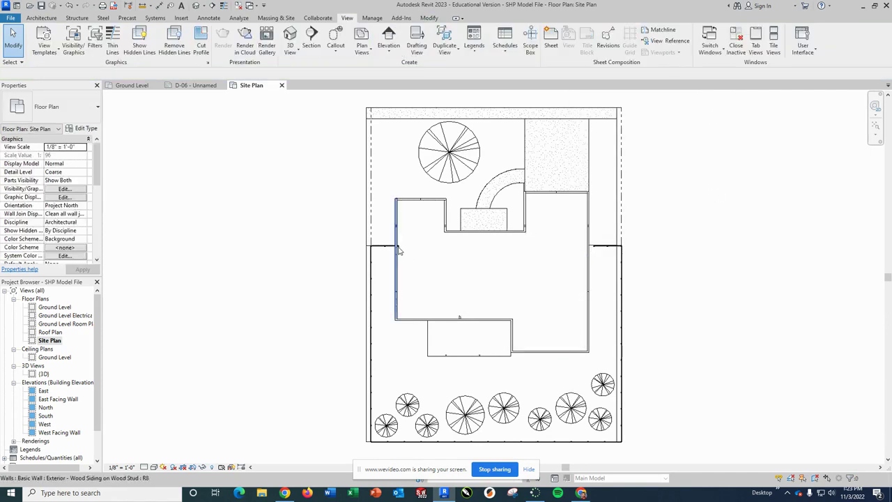
Nudge the fence railing left in the Site Plan until it lines up with the side edges of the lot.
{"action": "scroll", "coordinate": [447, 251], "scroll_direction": "up", "scroll_amount": 8}
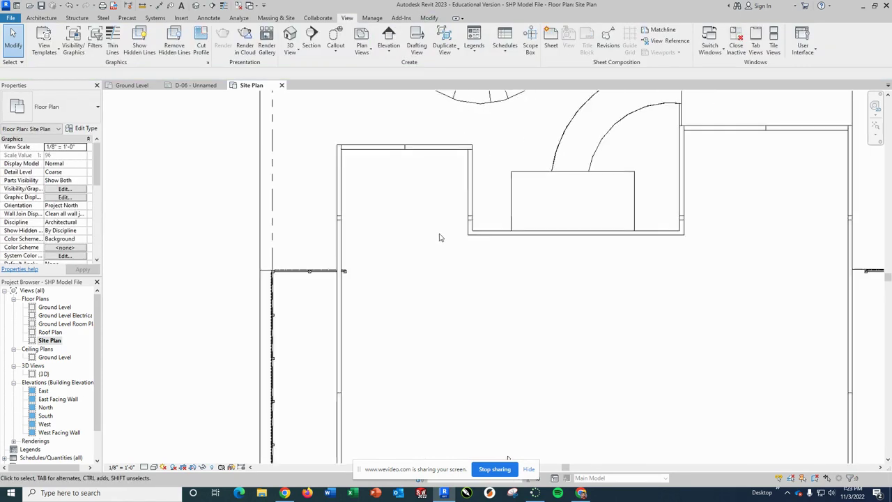
{"action": "scroll", "coordinate": [322, 354], "scroll_direction": "down", "scroll_amount": 6}
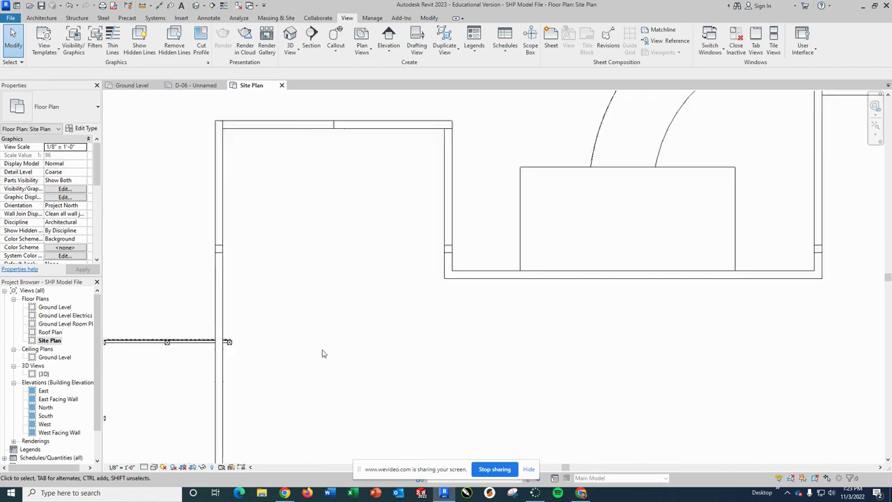
{"action": "scroll", "coordinate": [244, 364], "scroll_direction": "down", "scroll_amount": 3}
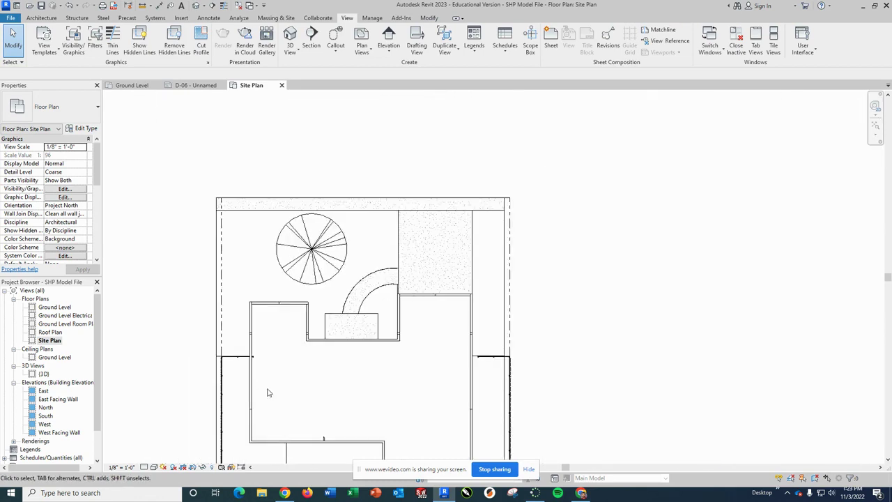
{"action": "left_click", "coordinate": [214, 351]}
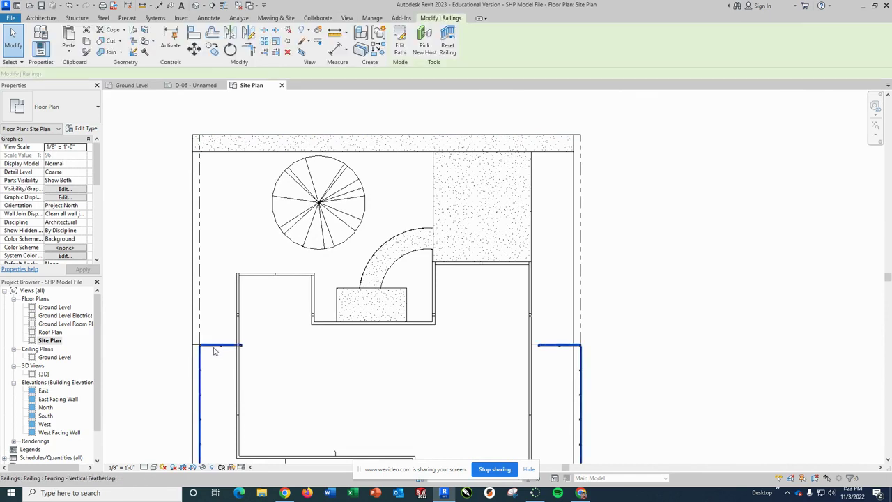
{"action": "key", "text": "Left"}
{"action": "key", "text": "Left"}
{"action": "key", "text": "Left"}
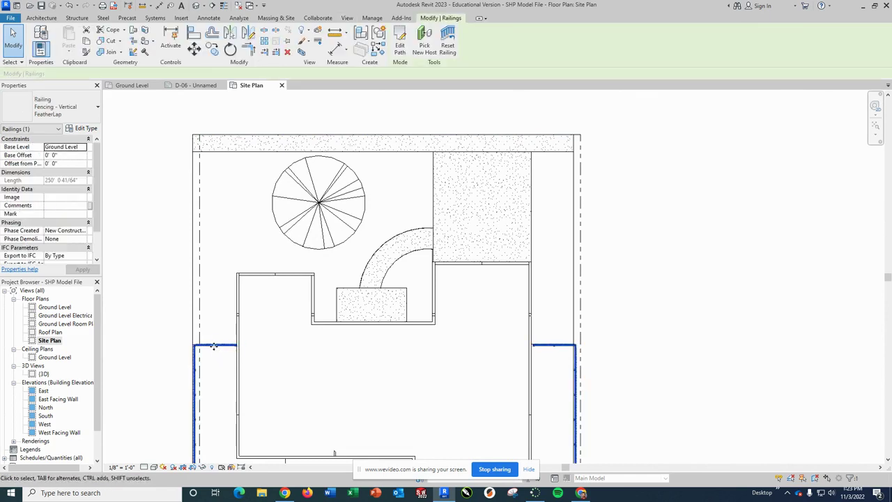
{"action": "left_click", "coordinate": [140, 304]}
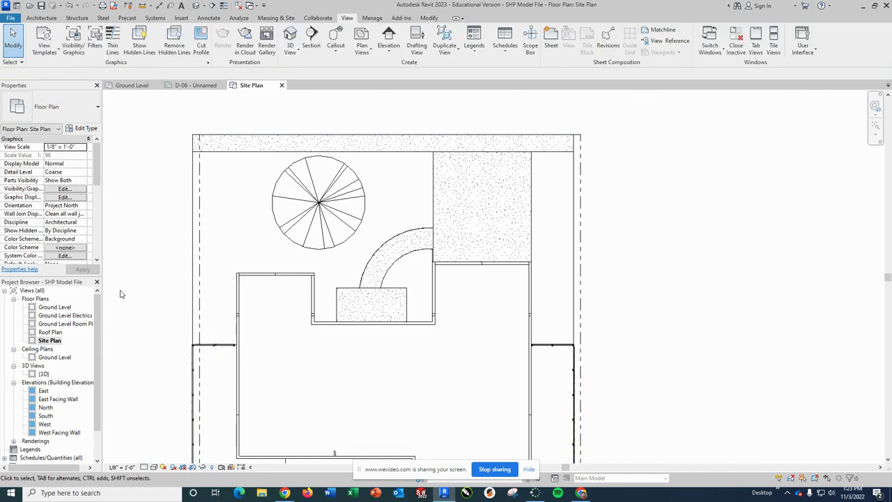
Nudge the property line left until it coincides with the lot's edges and the fence.
{"action": "scroll", "coordinate": [313, 339], "scroll_direction": "down", "scroll_amount": 2}
{"action": "scroll", "coordinate": [307, 337], "scroll_direction": "up", "scroll_amount": 1}
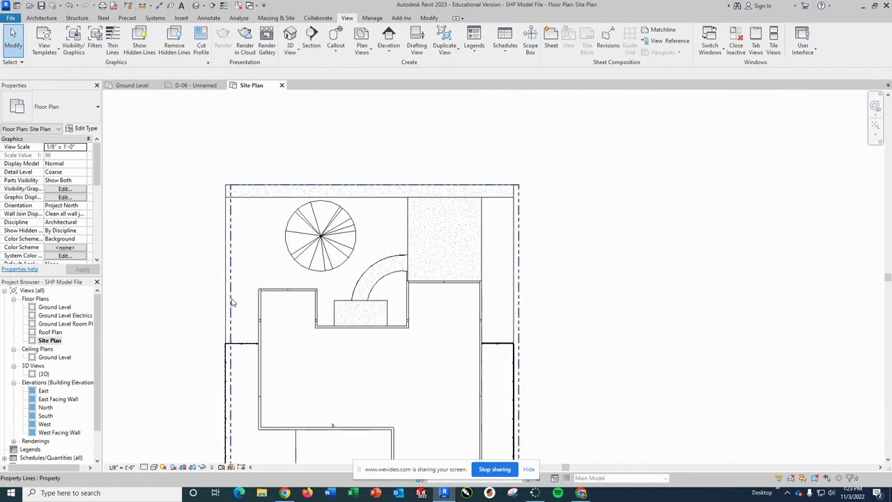
{"action": "left_click", "coordinate": [232, 299]}
{"action": "key", "text": "Left"}
{"action": "key", "text": "Left"}
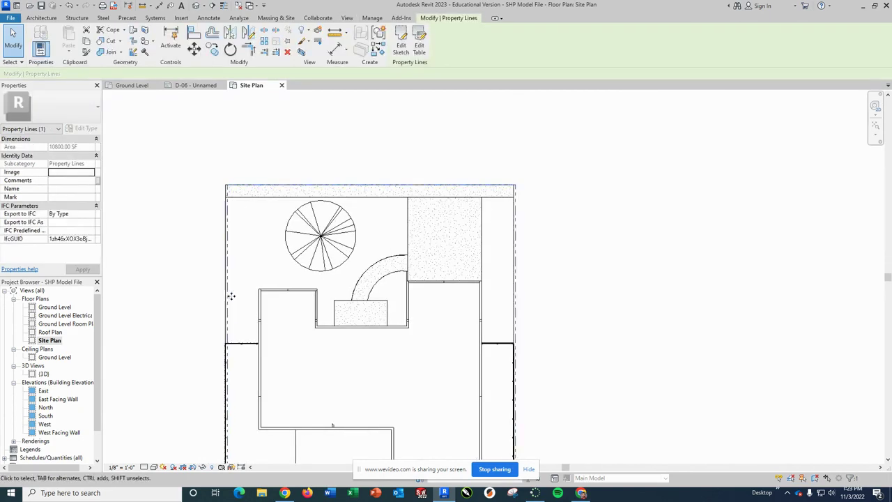
{"action": "left_click", "coordinate": [587, 319]}
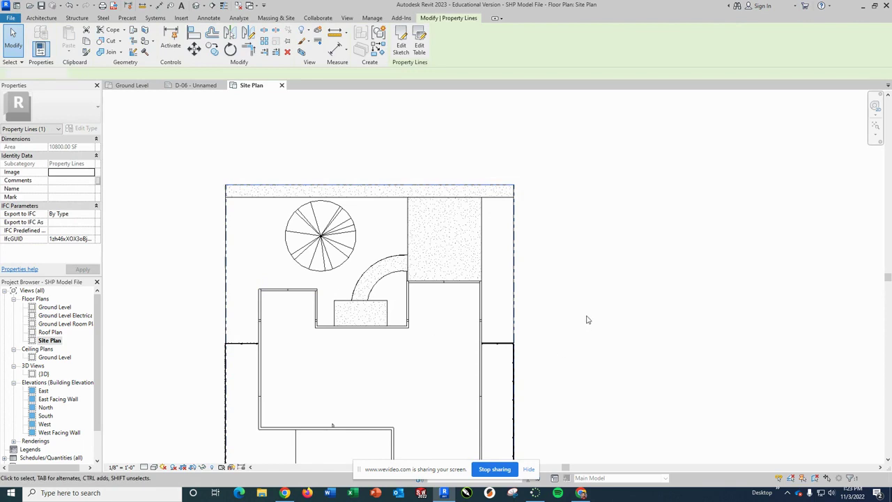
{"action": "scroll", "coordinate": [582, 320], "scroll_direction": "down", "scroll_amount": 2}
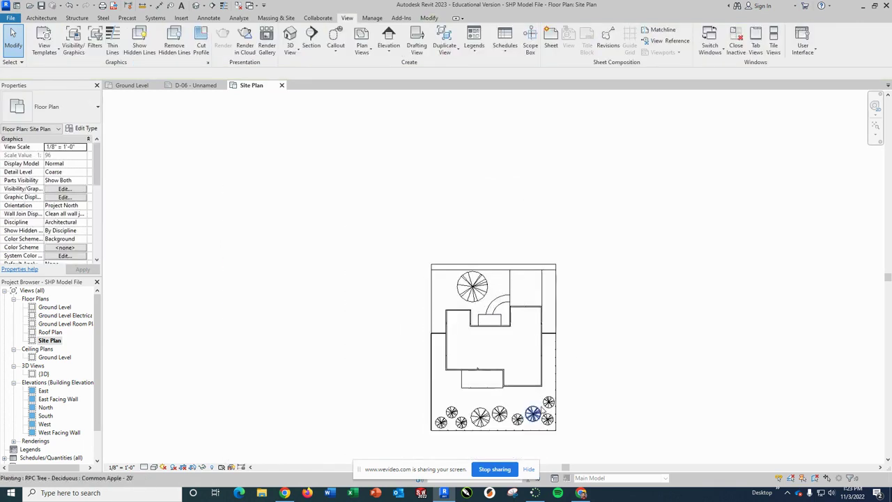
Hide the leftover short wall inside the house near the back patio as a single element in the Site Plan.
{"action": "scroll", "coordinate": [527, 353], "scroll_direction": "up", "scroll_amount": 2}
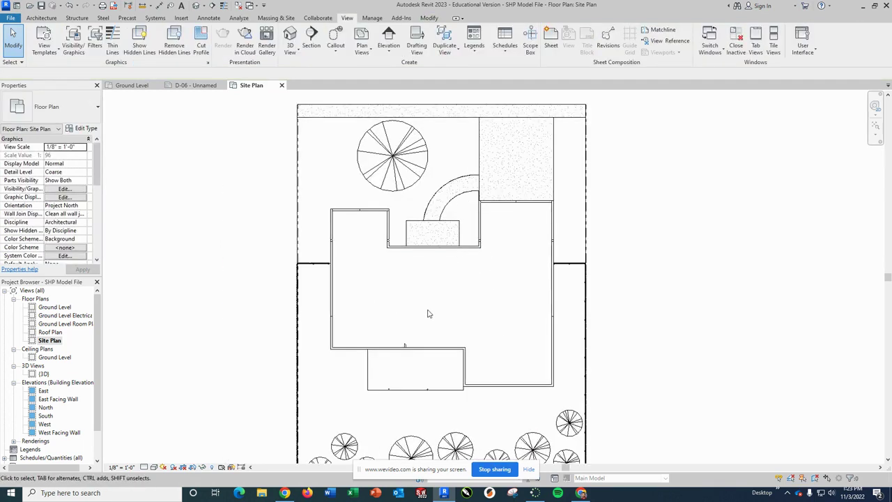
{"action": "right_click", "coordinate": [405, 346]}
{"action": "mouse_move", "coordinate": [435, 169]}
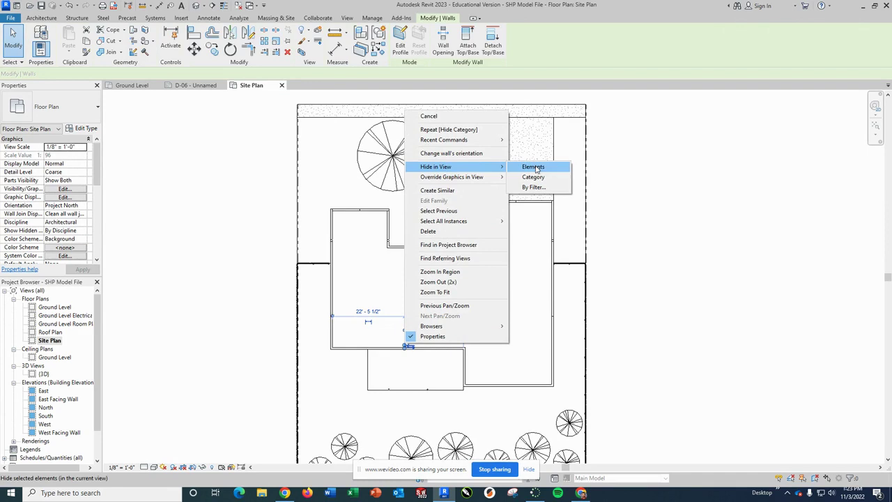
{"action": "left_click", "coordinate": [533, 168]}
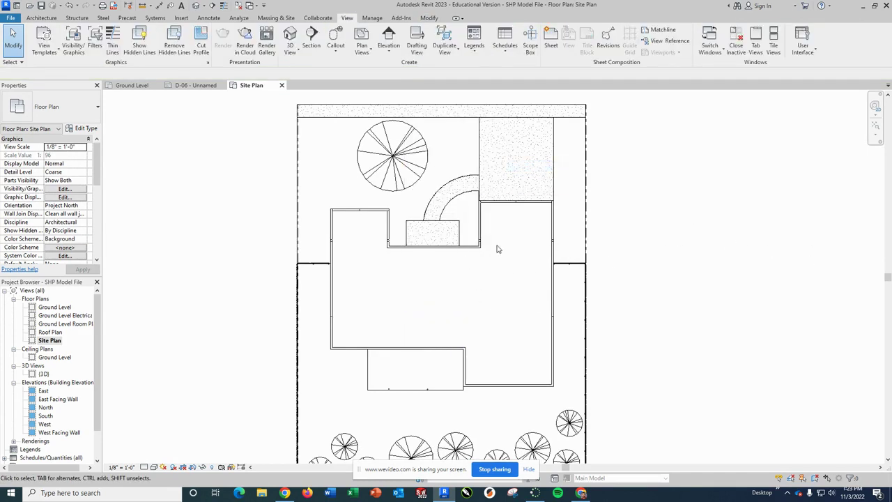
{"action": "left_click_drag", "start_coordinate": [341, 227], "coordinate": [384, 325]}
{"action": "left_click_drag", "start_coordinate": [547, 216], "coordinate": [517, 301]}
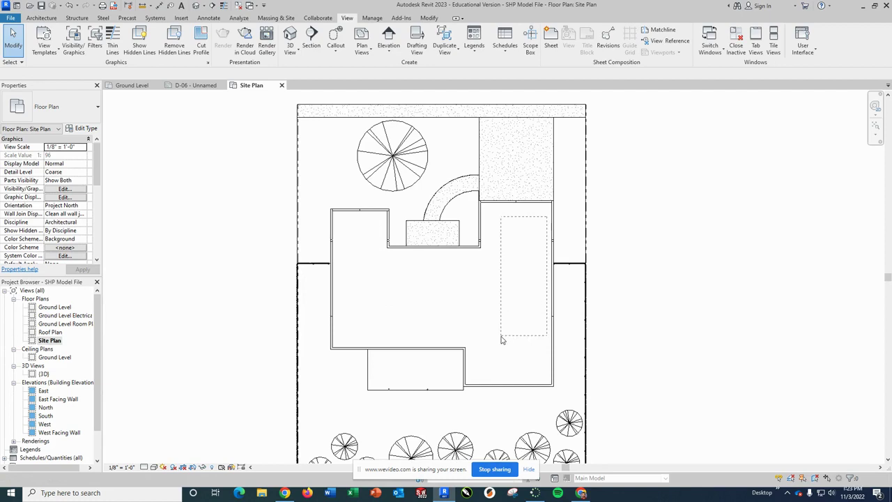
{"action": "left_click_drag", "start_coordinate": [489, 355], "coordinate": [484, 369]}
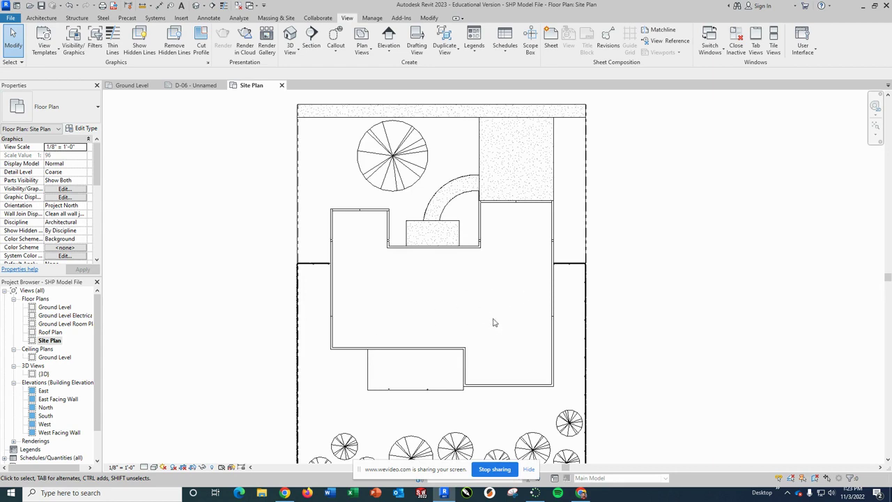
Hide the whole planting category in the Site Plan, using the large front yard tree.
{"action": "scroll", "coordinate": [503, 282], "scroll_direction": "down", "scroll_amount": 4}
{"action": "scroll", "coordinate": [494, 306], "scroll_direction": "up", "scroll_amount": 3}
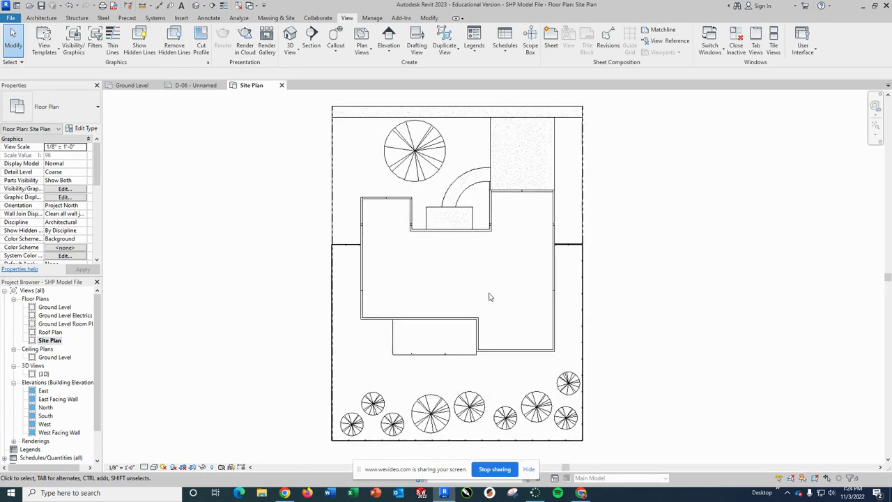
{"action": "left_click", "coordinate": [418, 179]}
{"action": "right_click", "coordinate": [418, 179]}
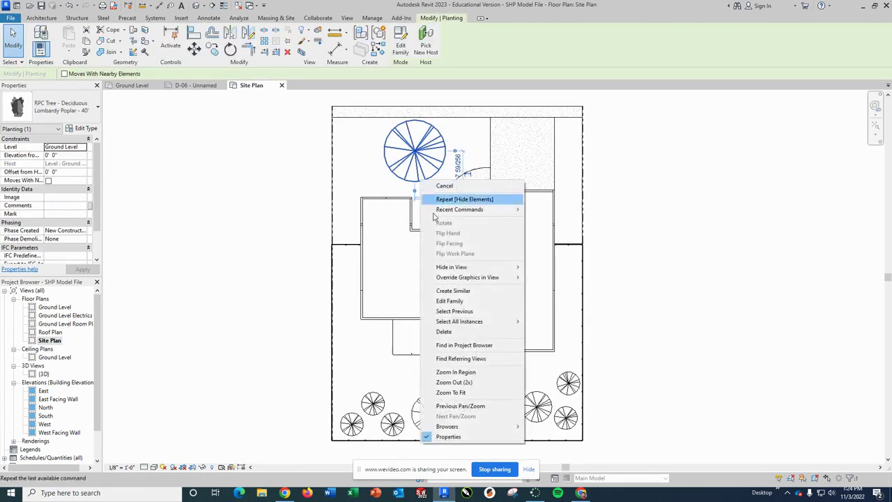
{"action": "mouse_move", "coordinate": [487, 267]}
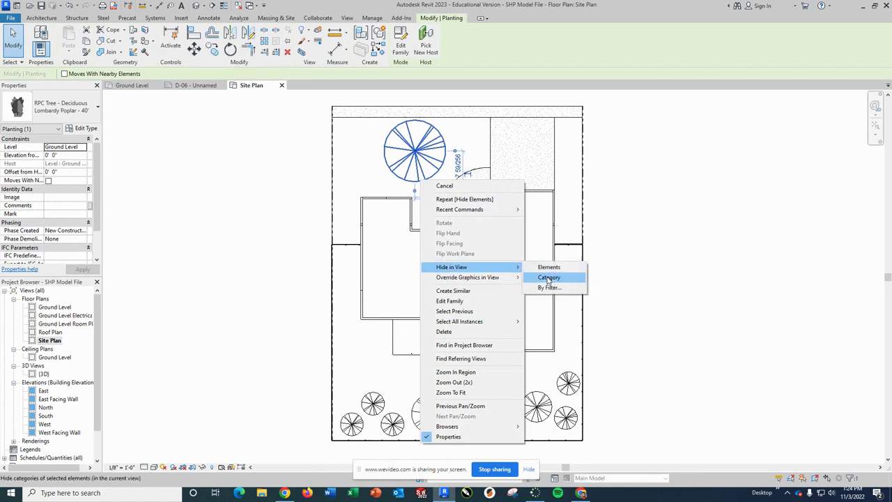
{"action": "left_click", "coordinate": [549, 277]}
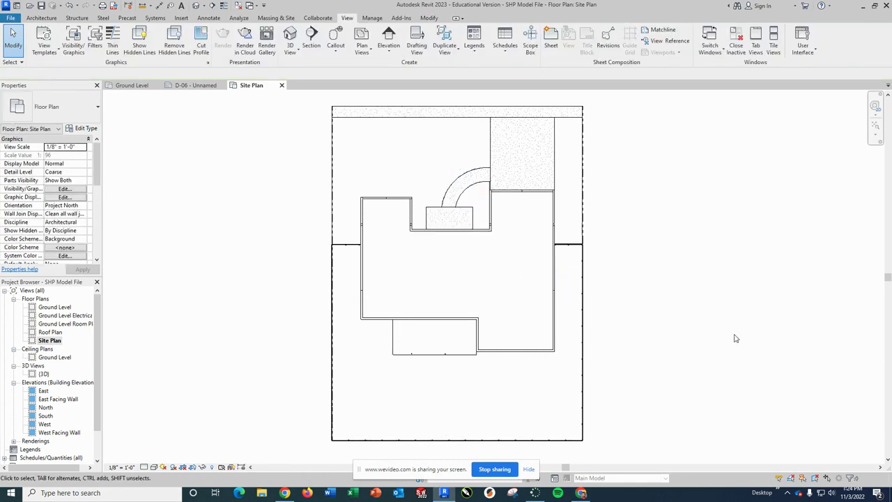
Hide the property line category in the Site Plan, using the lot's boundary line.
{"action": "left_click", "coordinate": [332, 322]}
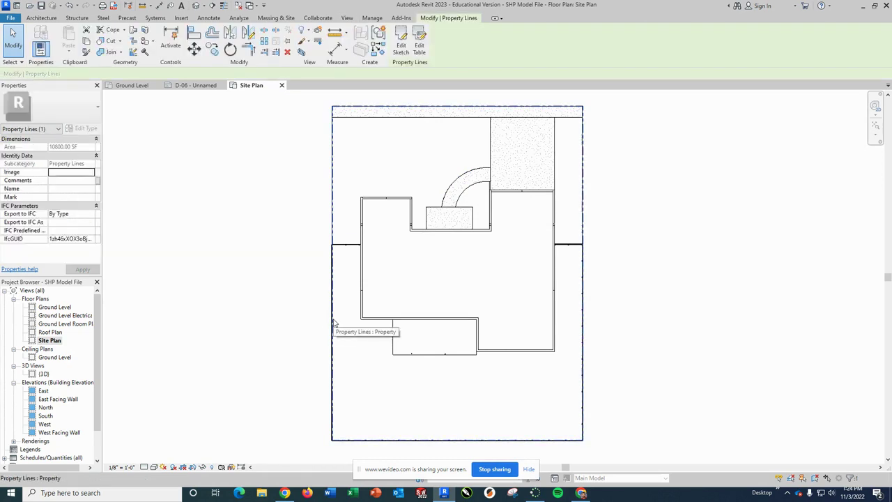
{"action": "right_click", "coordinate": [334, 322]}
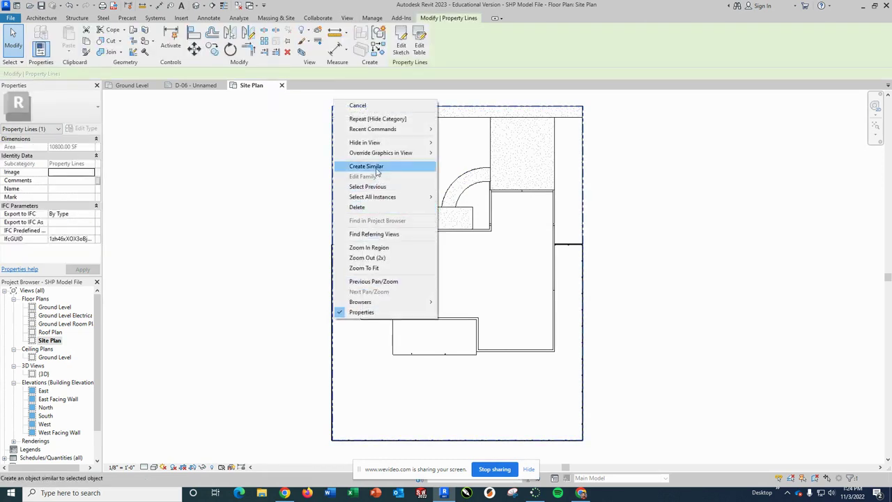
{"action": "mouse_move", "coordinate": [380, 142]}
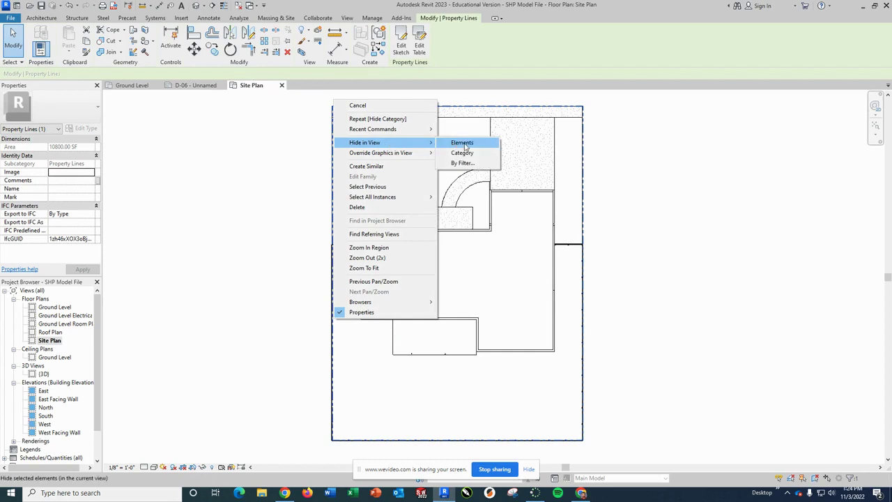
{"action": "left_click", "coordinate": [462, 153]}
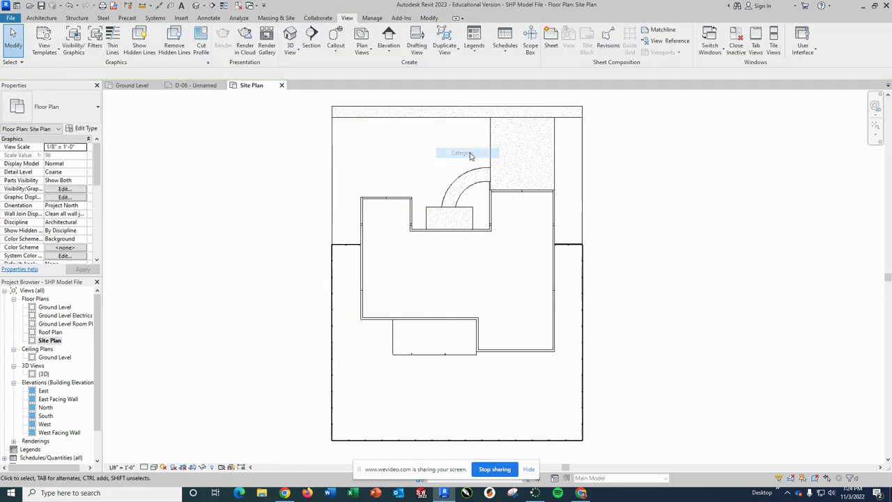
Hide the railings category in the Site Plan, using the fence around the back yard.
{"action": "right_click", "coordinate": [350, 246]}
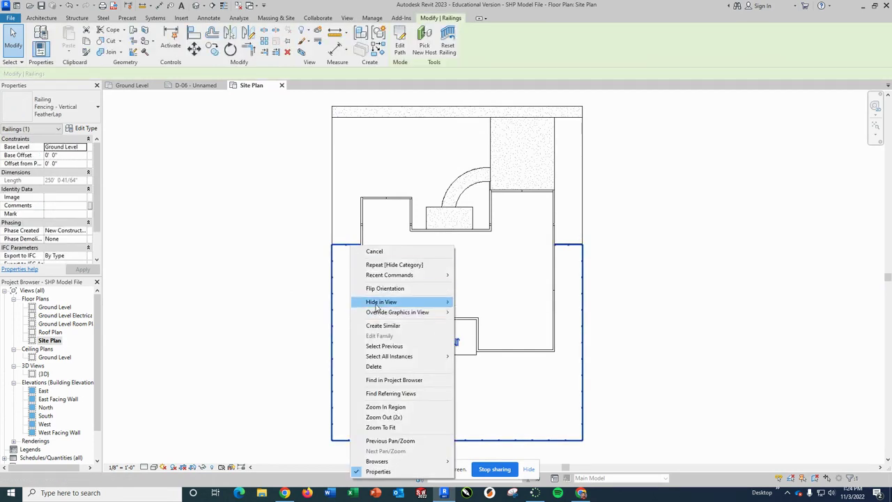
{"action": "mouse_move", "coordinate": [377, 304]}
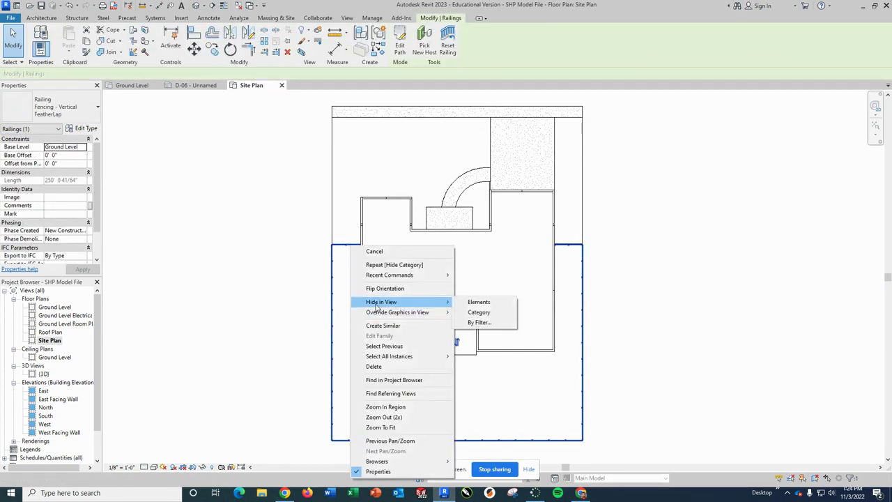
{"action": "left_click", "coordinate": [479, 312]}
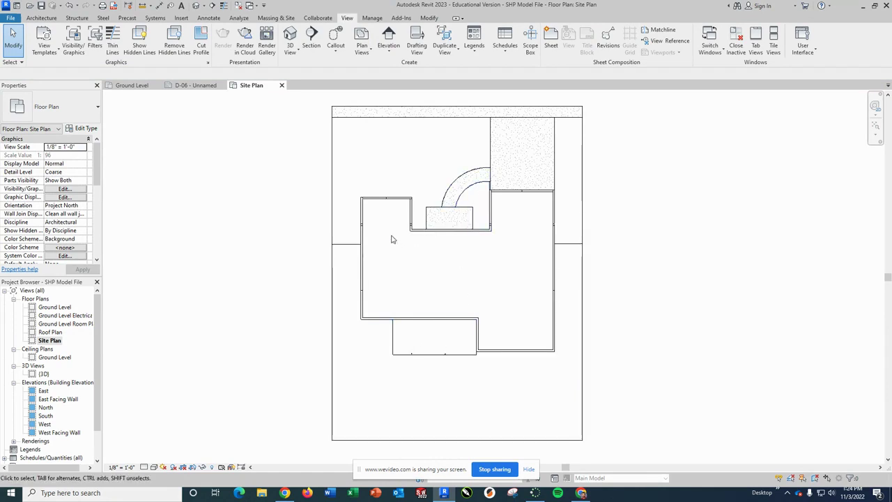
Change the sidewalk, driveway, curved walkway and adjoining front yard floors to the Grass floor type.
{"action": "scroll", "coordinate": [411, 251], "scroll_direction": "up", "scroll_amount": 8}
{"action": "scroll", "coordinate": [411, 250], "scroll_direction": "down", "scroll_amount": 8}
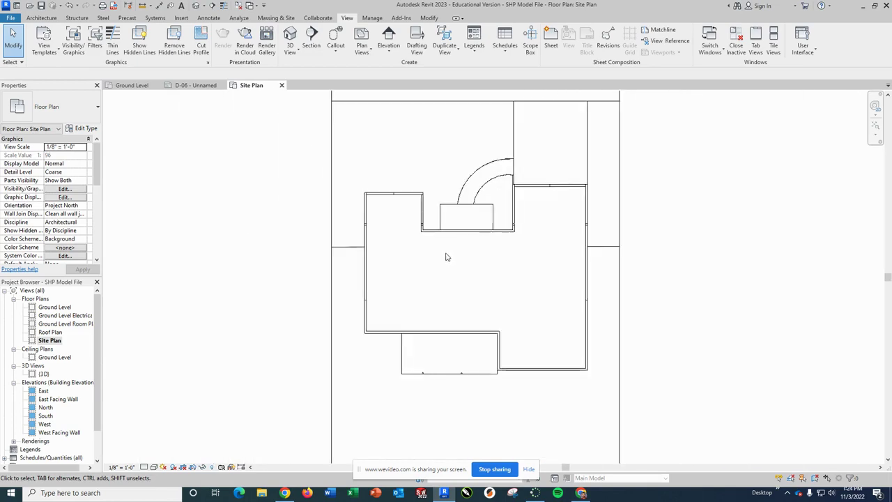
{"action": "scroll", "coordinate": [447, 257], "scroll_direction": "up", "scroll_amount": 8}
{"action": "scroll", "coordinate": [500, 173], "scroll_direction": "down", "scroll_amount": 10}
{"action": "scroll", "coordinate": [512, 101], "scroll_direction": "up", "scroll_amount": 7}
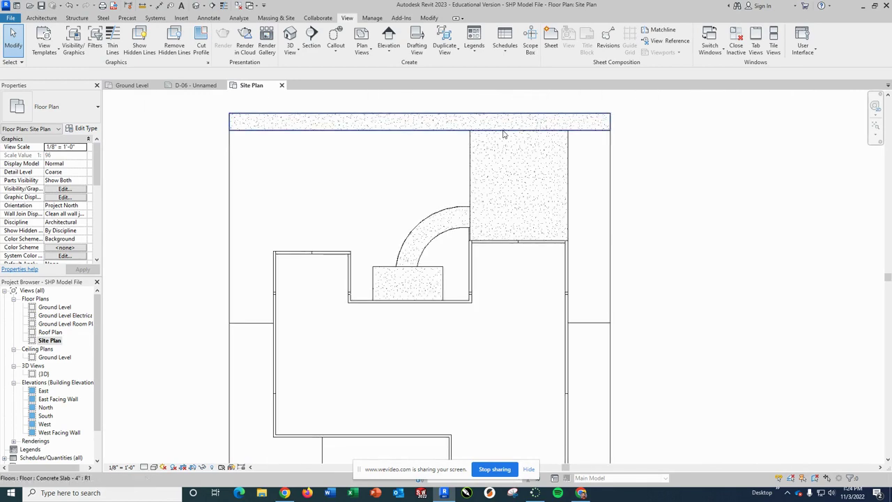
{"action": "left_click", "coordinate": [489, 118]}
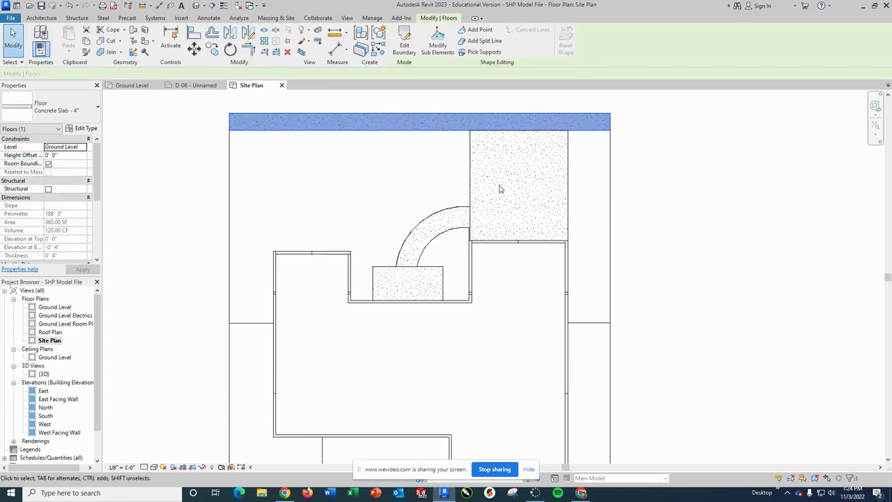
{"action": "left_click", "coordinate": [648, 141]}
{"action": "left_click_drag", "start_coordinate": [630, 99], "coordinate": [450, 211]}
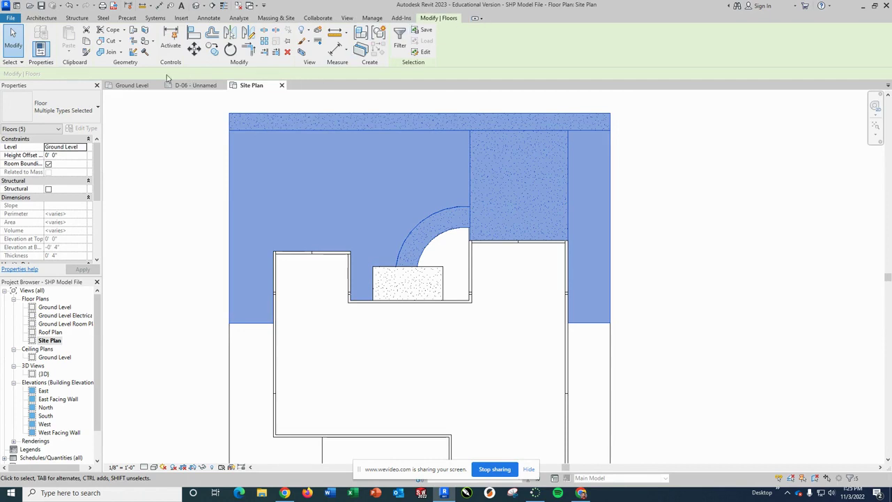
{"action": "left_click", "coordinate": [80, 110]}
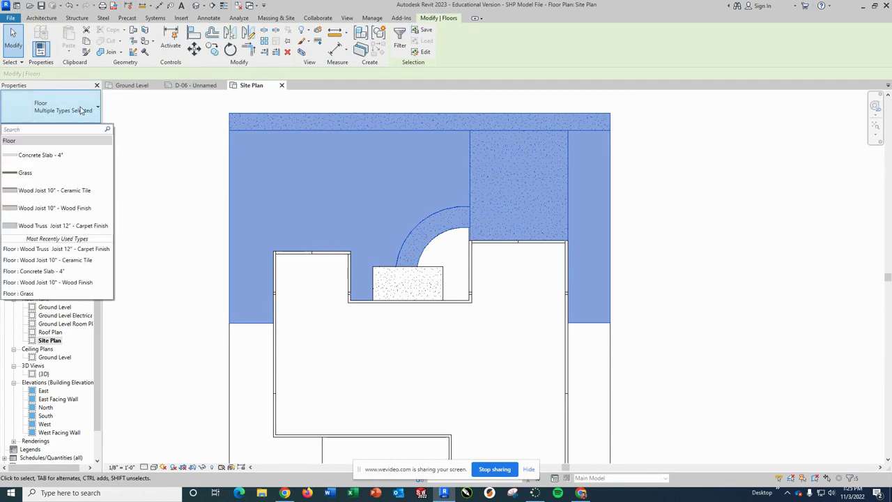
{"action": "left_click", "coordinate": [37, 174]}
{"action": "left_click", "coordinate": [141, 170]}
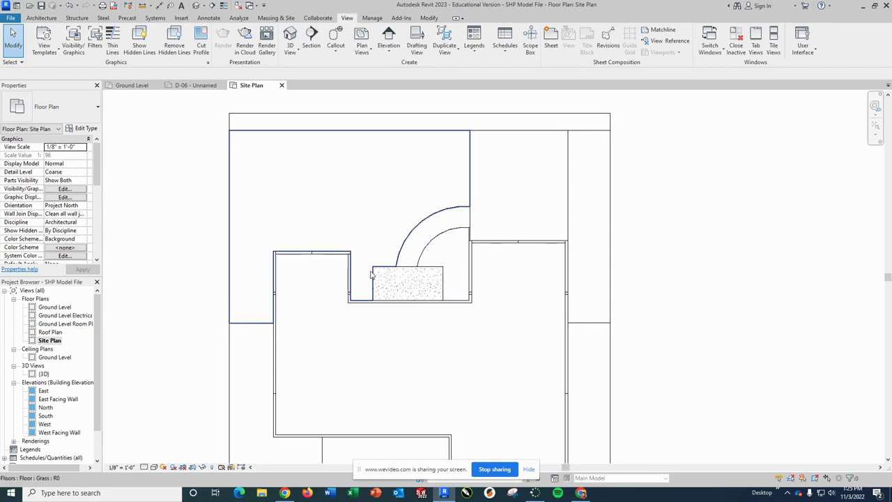
Change the front porch slab and the small floor beside it to the Grass floor type.
{"action": "left_click", "coordinate": [427, 273]}
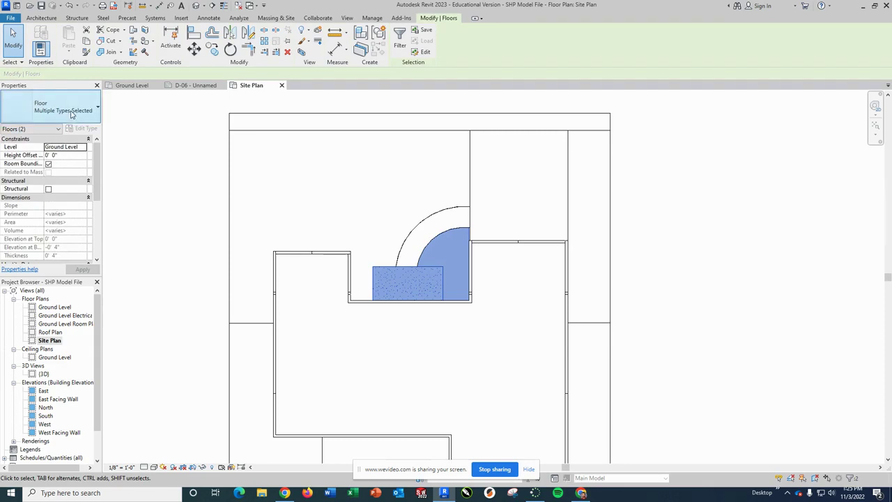
{"action": "left_click", "coordinate": [69, 110]}
{"action": "left_click", "coordinate": [44, 171]}
{"action": "left_click", "coordinate": [168, 182]}
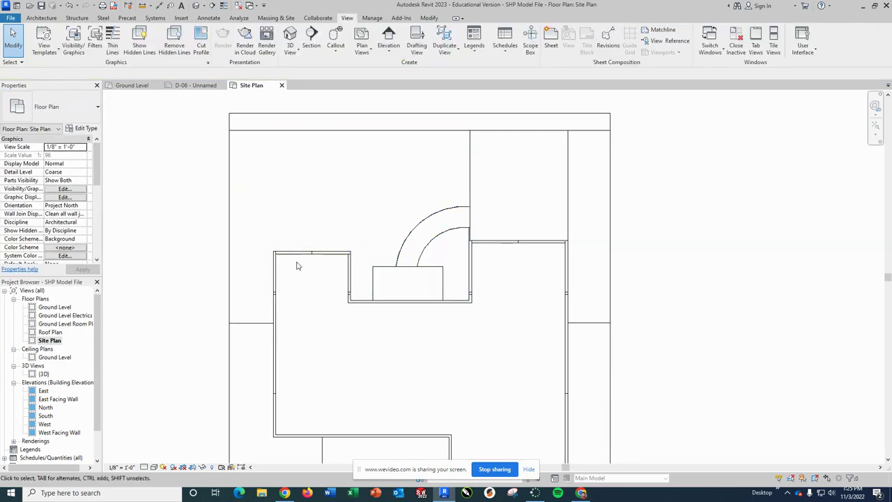
{"action": "scroll", "coordinate": [298, 266], "scroll_direction": "down", "scroll_amount": 2}
{"action": "scroll", "coordinate": [346, 416], "scroll_direction": "down", "scroll_amount": 2}
{"action": "scroll", "coordinate": [350, 395], "scroll_direction": "up", "scroll_amount": 5}
{"action": "scroll", "coordinate": [341, 355], "scroll_direction": "up", "scroll_amount": 5}
{"action": "scroll", "coordinate": [328, 314], "scroll_direction": "down", "scroll_amount": 5}
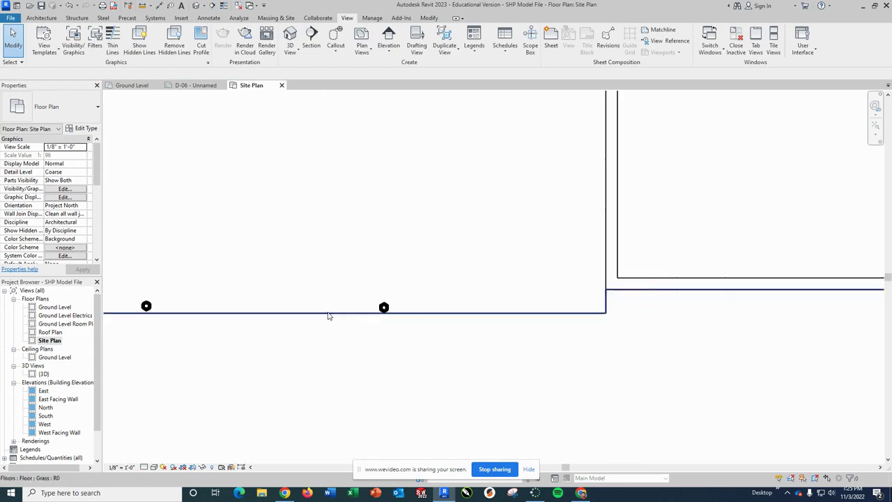
{"action": "scroll", "coordinate": [330, 312], "scroll_direction": "down", "scroll_amount": 4}
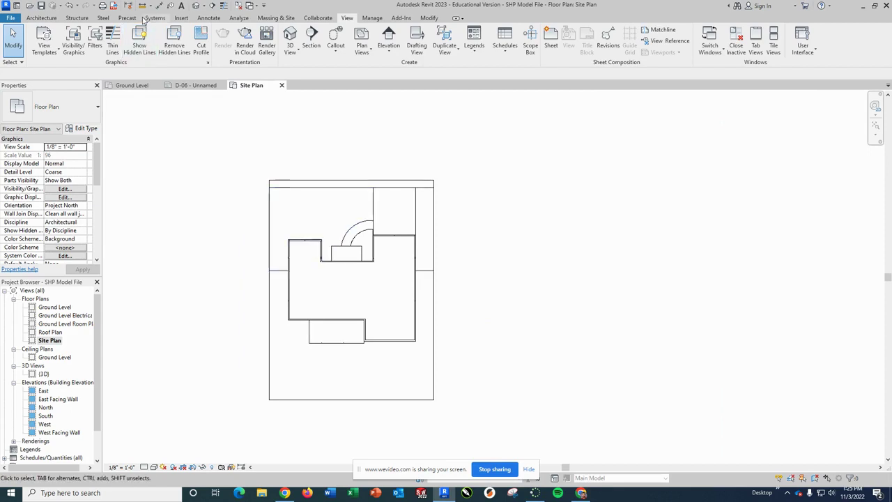
Close the Site Plan view and place the Site Plan on sheet D-06, against the sheet's right edge.
{"action": "left_click", "coordinate": [281, 85]}
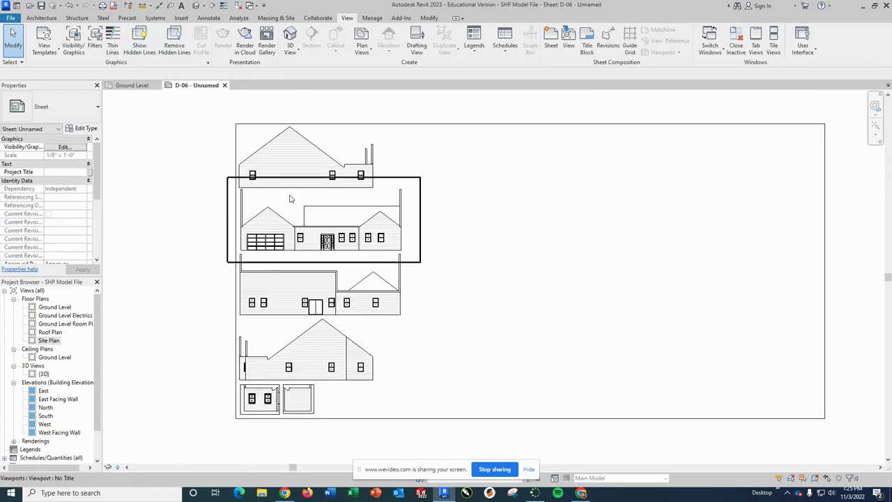
{"action": "left_click", "coordinate": [48, 340]}
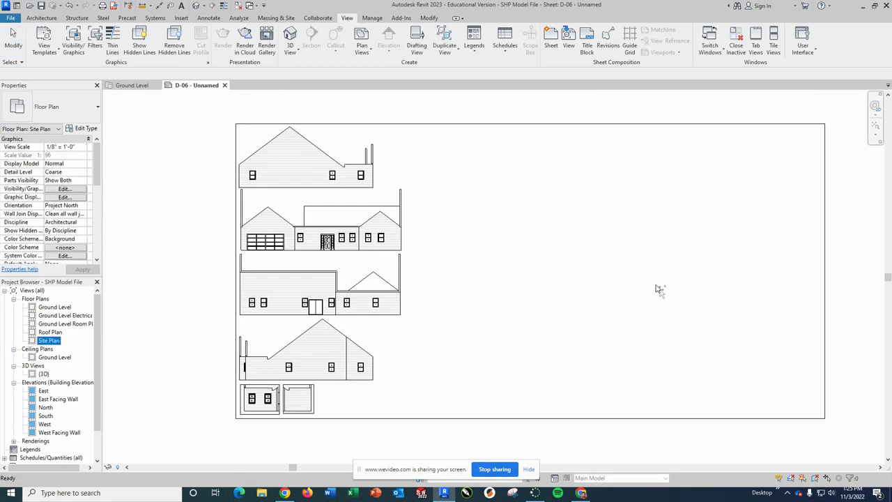
{"action": "left_click_drag", "start_coordinate": [658, 289], "coordinate": [659, 290]}
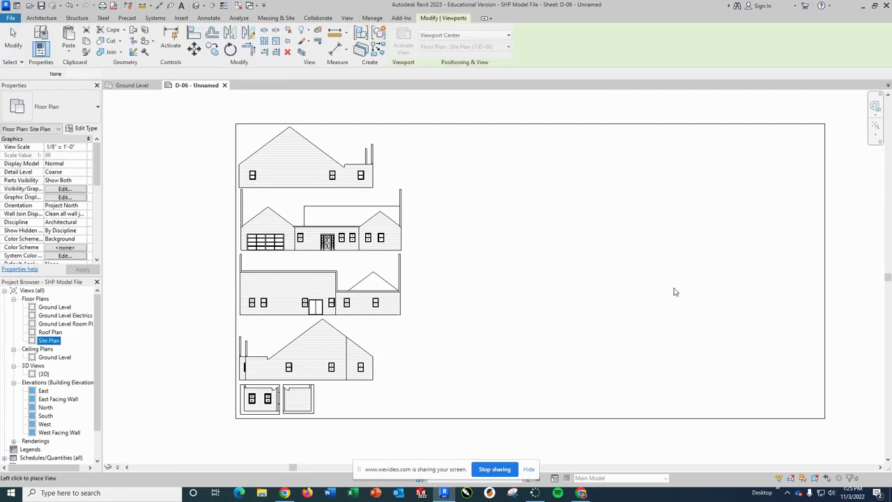
{"action": "left_click", "coordinate": [718, 274]}
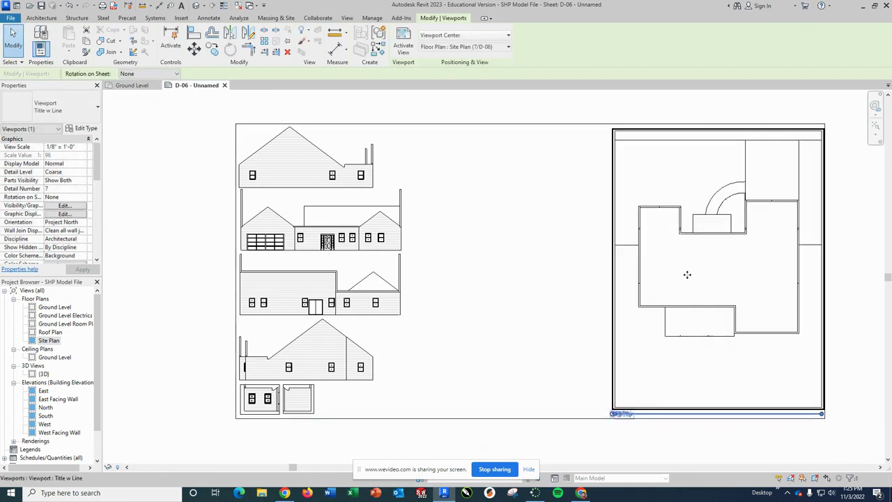
Nudge the Site Plan viewport slightly left on the sheet and set its viewport type to No Title.
{"action": "key", "text": "Left"}
{"action": "key", "text": "Left"}
{"action": "key", "text": "Left"}
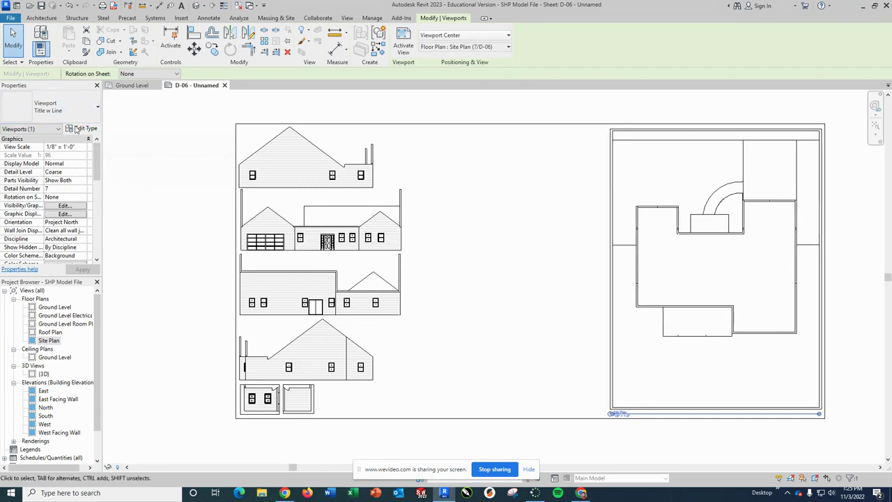
{"action": "left_click", "coordinate": [97, 115]}
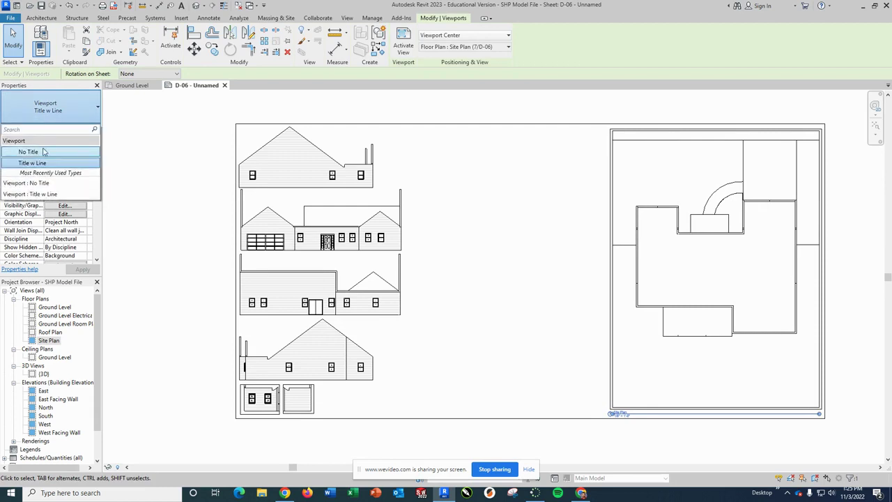
{"action": "left_click", "coordinate": [43, 152]}
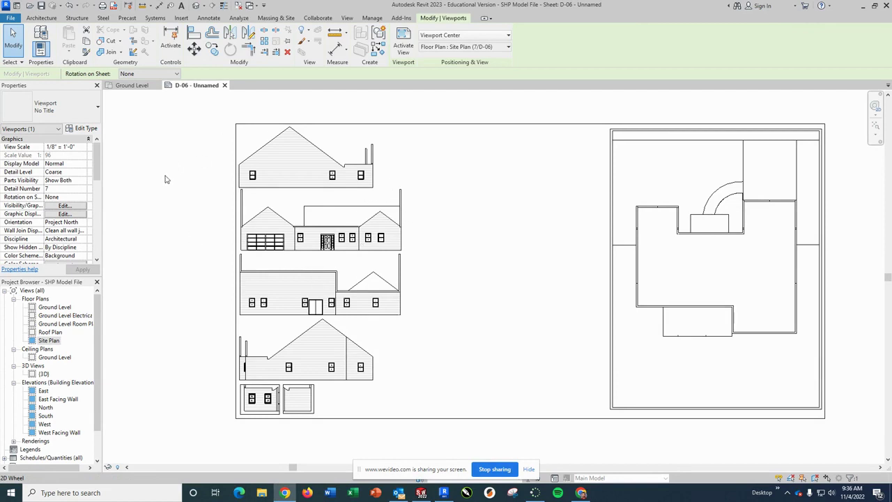
Open the default {3D} view and dismiss the save reminder without saving the project.
{"action": "double_click", "coordinate": [44, 374]}
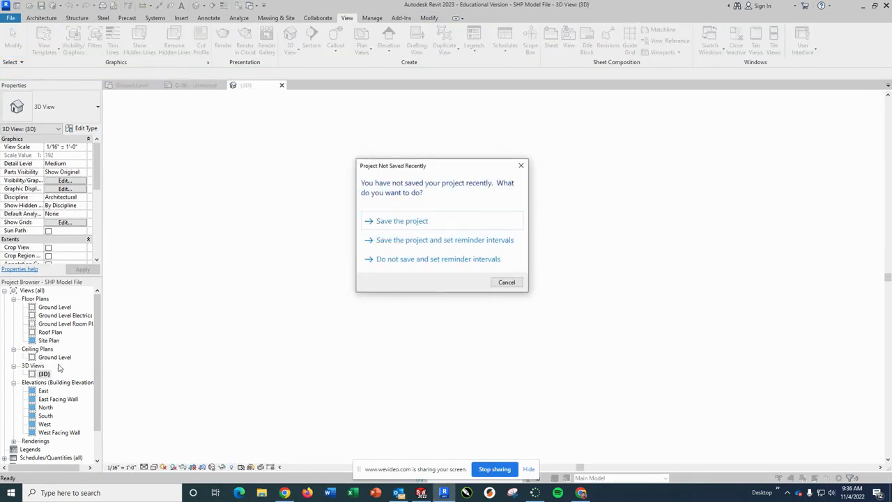
{"action": "left_click", "coordinate": [520, 165]}
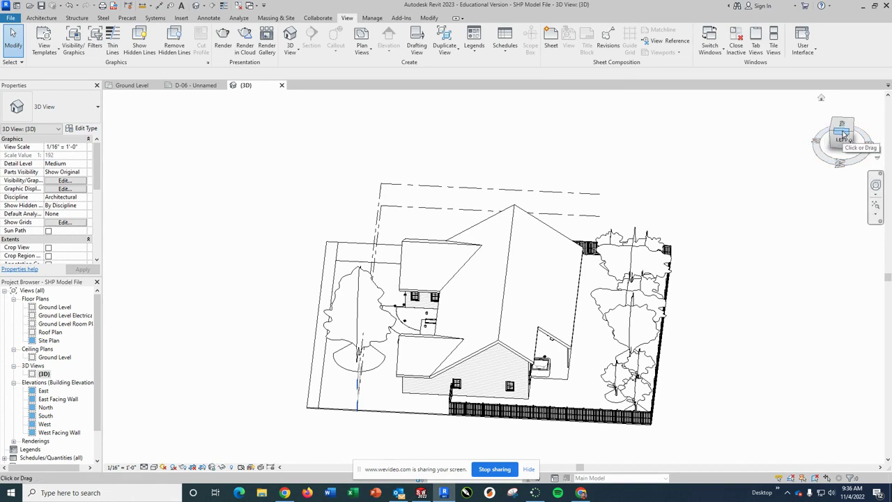
Orient the default 3D view to the edge between the Top and Left faces so the house's roofs face the viewer.
{"action": "left_click", "coordinate": [842, 135]}
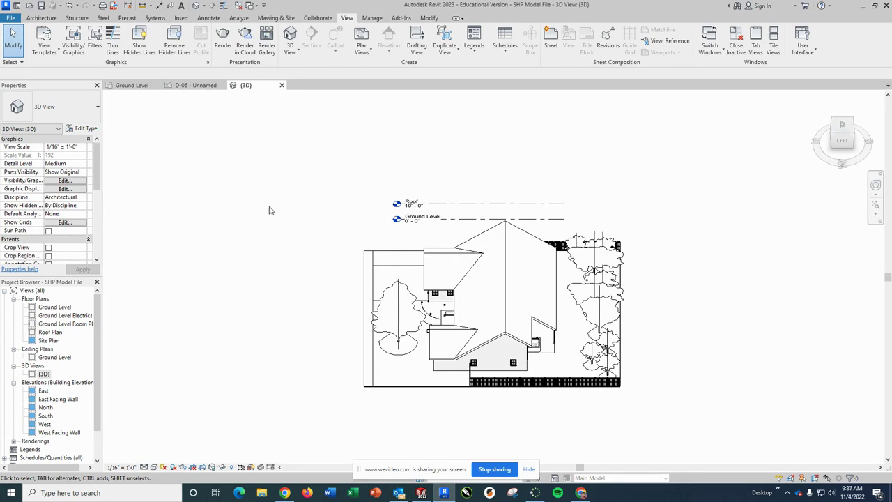
{"action": "left_click", "coordinate": [294, 53]}
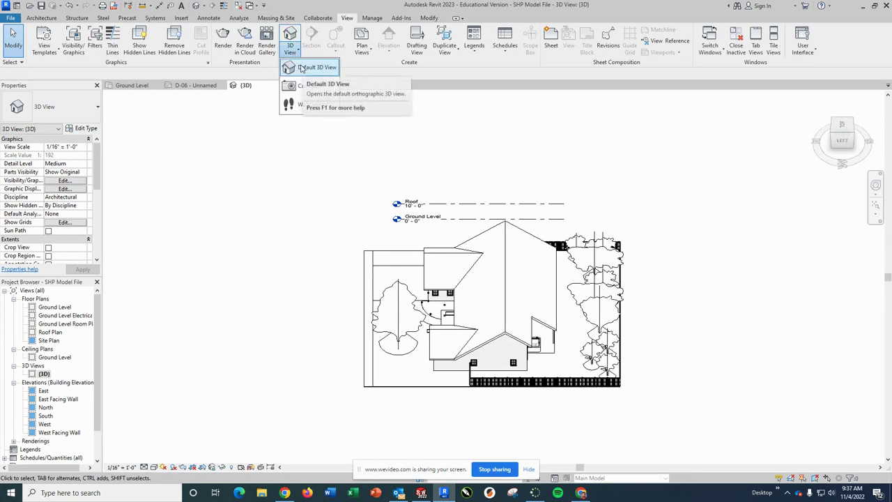
{"action": "left_click", "coordinate": [309, 73]}
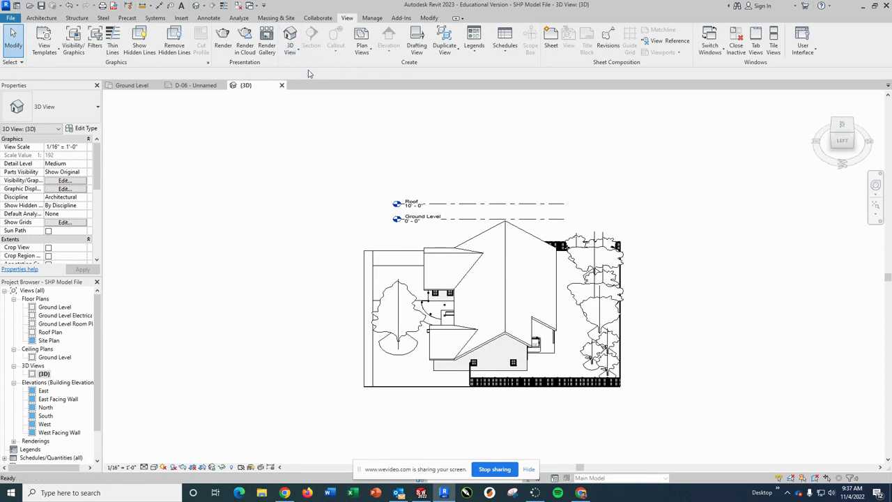
{"action": "right_click", "coordinate": [33, 366]}
{"action": "left_click", "coordinate": [139, 340]}
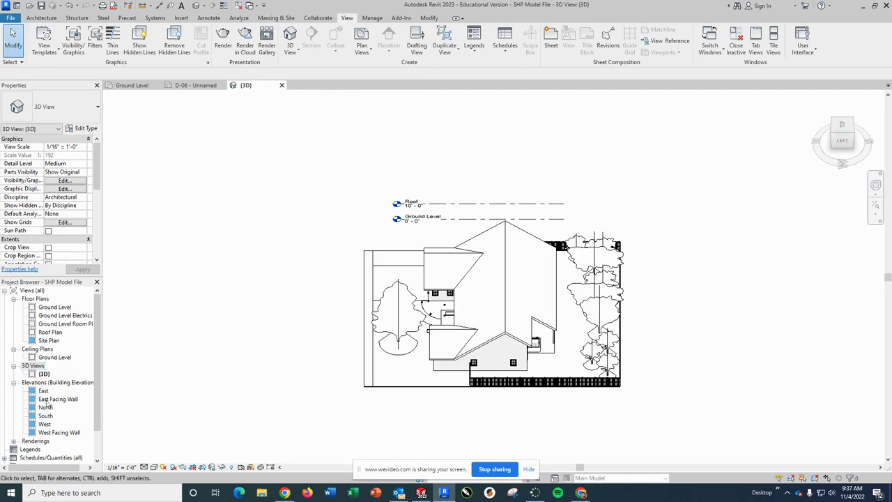
{"action": "left_click", "coordinate": [282, 85]}
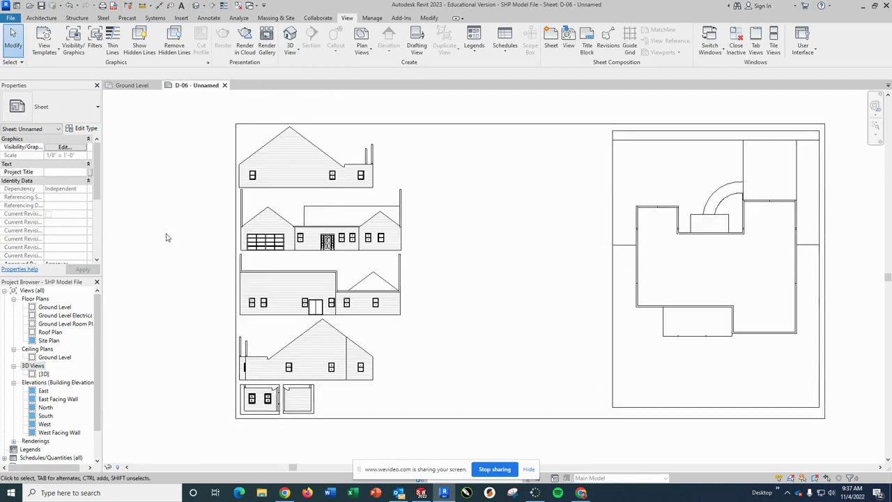
{"action": "right_click", "coordinate": [29, 365]}
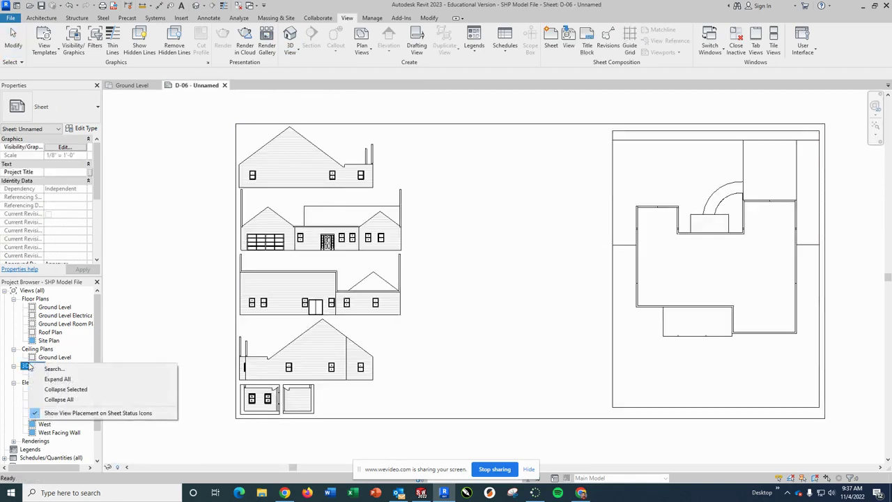
{"action": "left_click", "coordinate": [294, 41]}
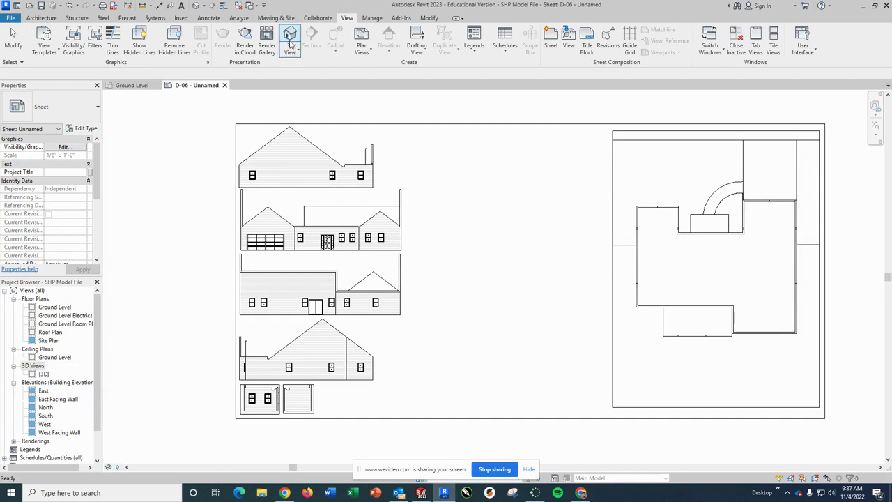
{"action": "left_click", "coordinate": [296, 54]}
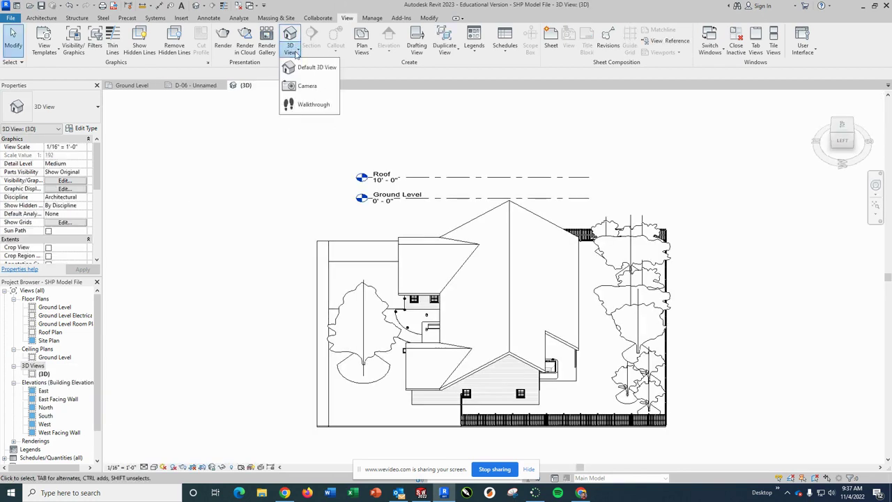
{"action": "left_click", "coordinate": [307, 68]}
Duplicate the {3D} view with detailing.
{"action": "right_click", "coordinate": [44, 374]}
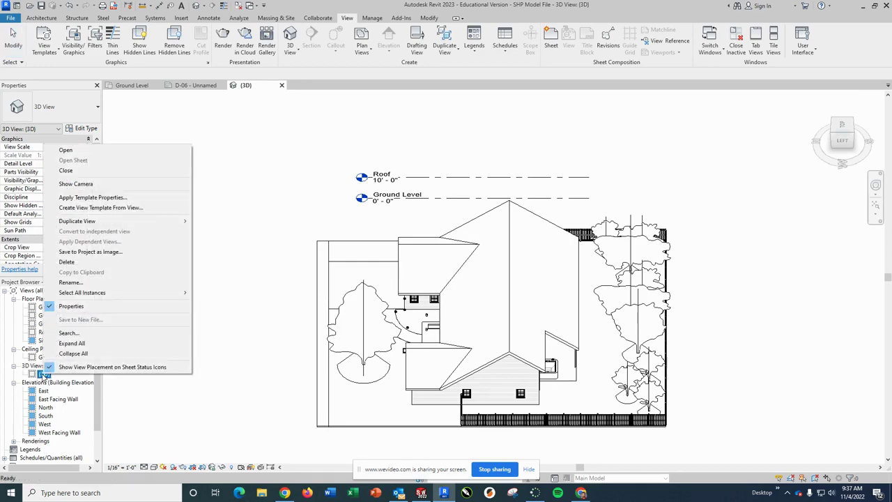
{"action": "mouse_move", "coordinate": [91, 221]}
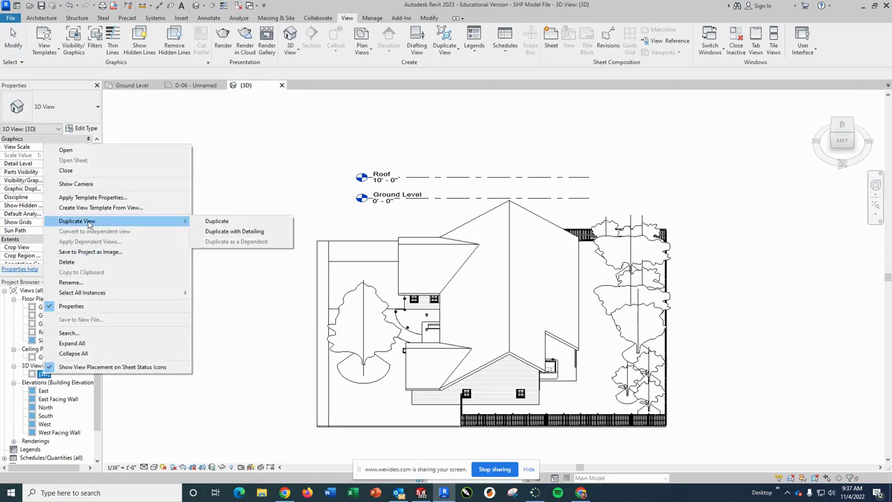
{"action": "left_click", "coordinate": [274, 230]}
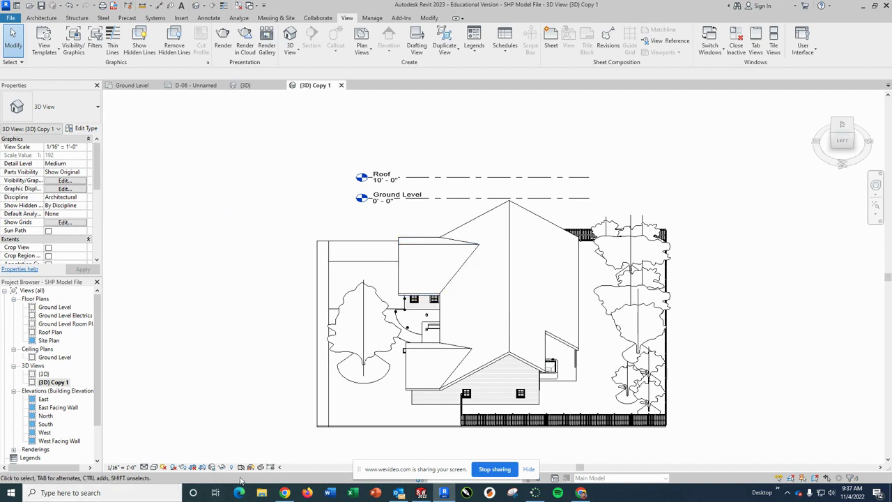
Turn on cropping with a visible crop region in the {3D} copy and crop it closely around the lower-left roof section.
{"action": "left_click", "coordinate": [193, 467]}
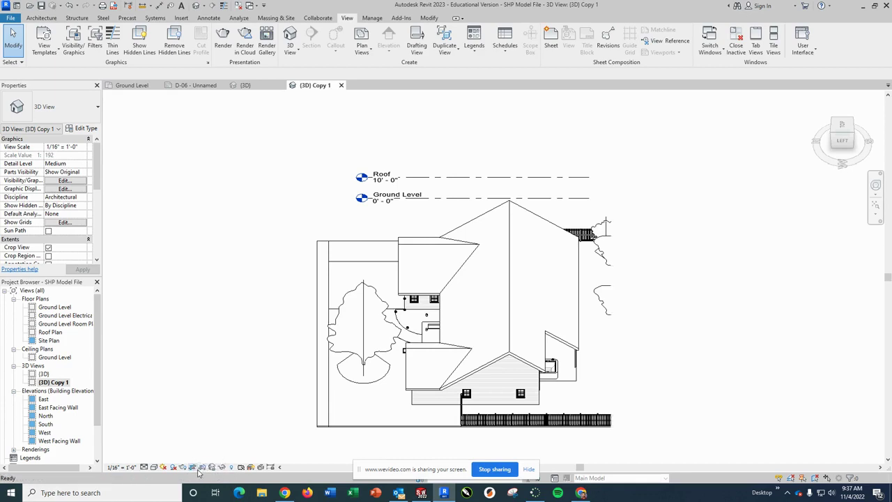
{"action": "left_click", "coordinate": [202, 466]}
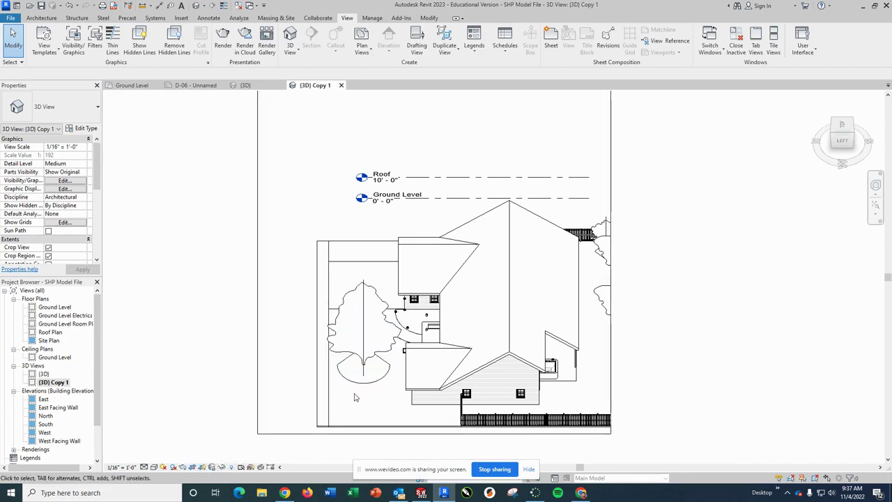
{"action": "left_click", "coordinate": [280, 433]}
{"action": "left_click_drag", "start_coordinate": [287, 409], "coordinate": [272, 390]}
{"action": "left_click_drag", "start_coordinate": [602, 221], "coordinate": [476, 257]}
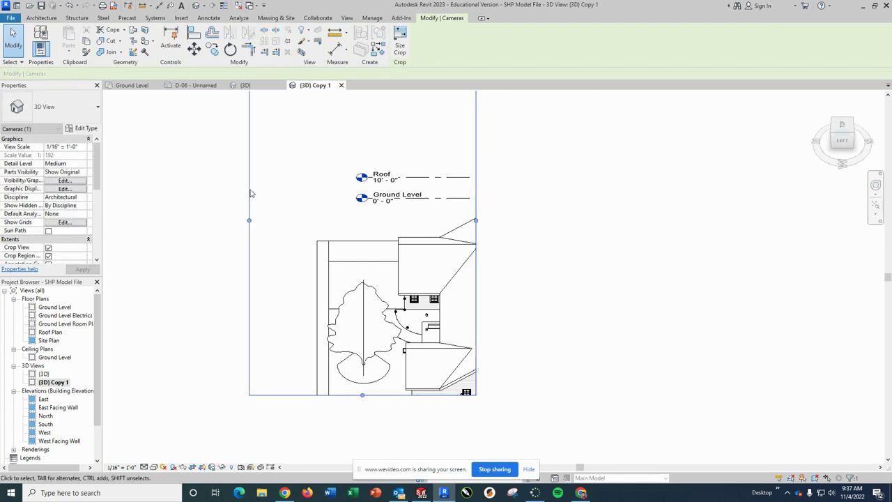
{"action": "left_click_drag", "start_coordinate": [250, 222], "coordinate": [401, 243]}
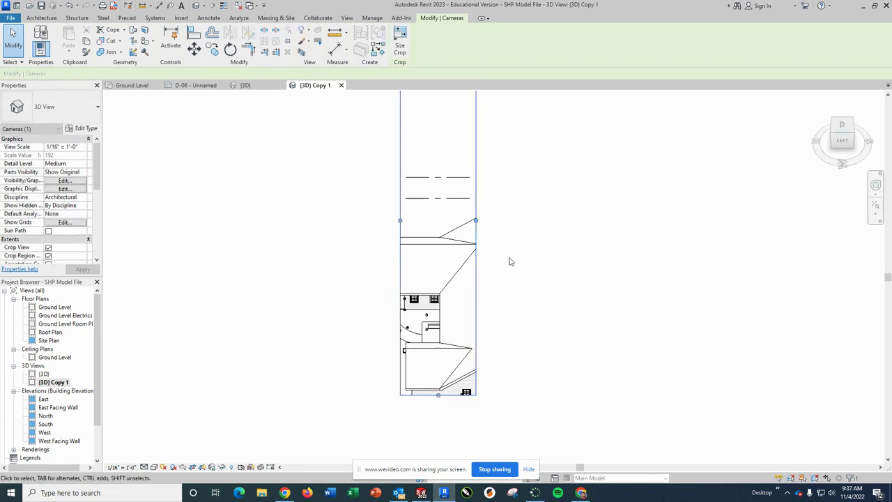
{"action": "scroll", "coordinate": [509, 259], "scroll_direction": "up", "scroll_amount": 1}
{"action": "scroll", "coordinate": [508, 264], "scroll_direction": "down", "scroll_amount": 2}
{"action": "left_click_drag", "start_coordinate": [461, 119], "coordinate": [469, 315]}
{"action": "left_click", "coordinate": [523, 319]}
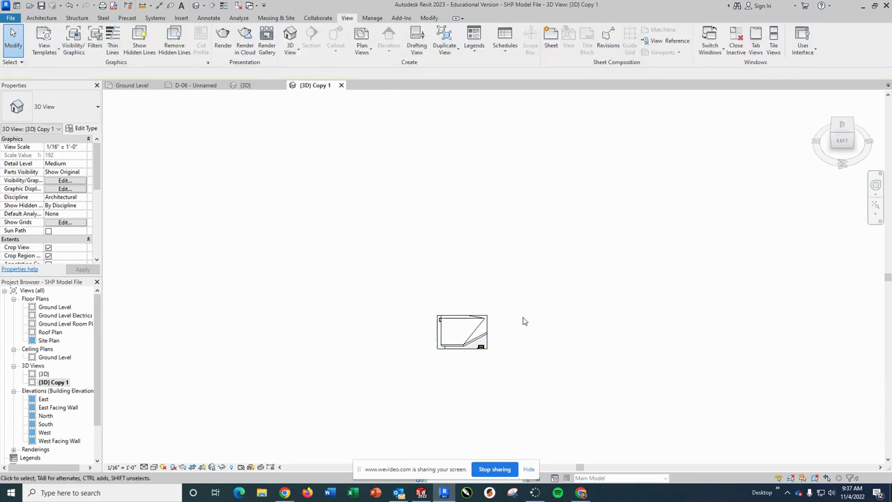
{"action": "scroll", "coordinate": [467, 341], "scroll_direction": "up", "scroll_amount": 3}
{"action": "scroll", "coordinate": [467, 342], "scroll_direction": "up", "scroll_amount": 2}
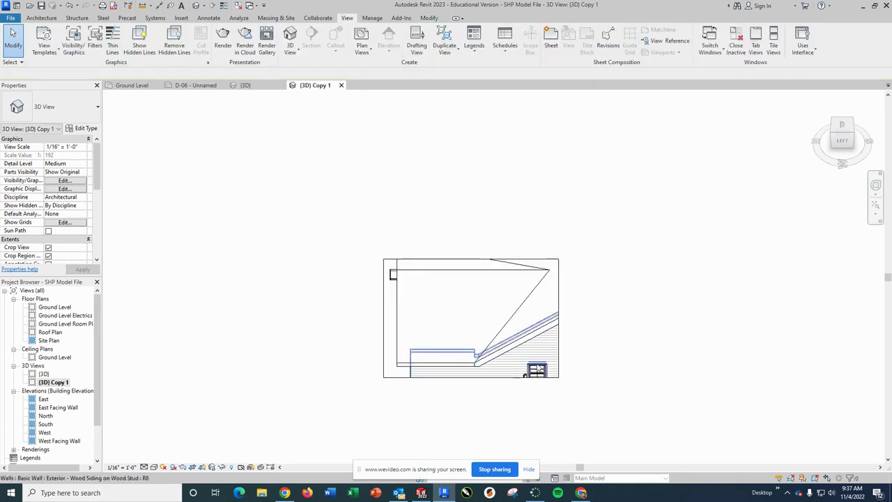
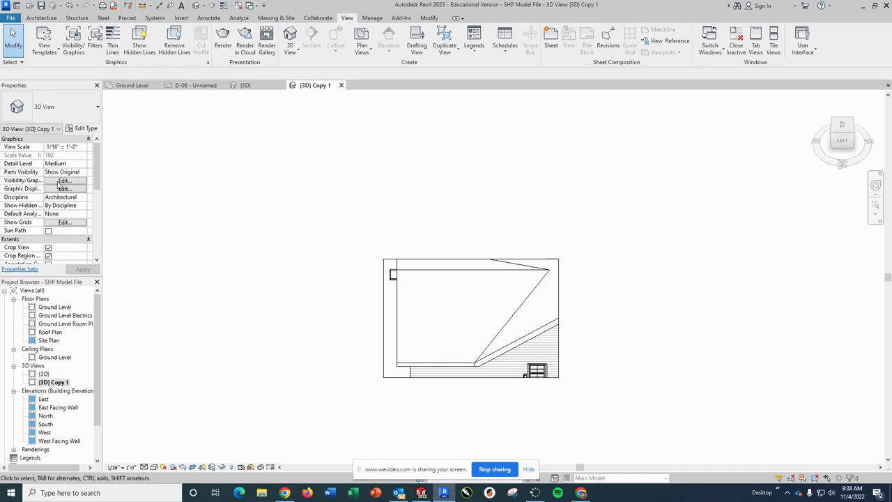
Turn off the visibility of all model categories in the cropped 3D view's Visibility/Graphic Overrides.
{"action": "left_click", "coordinate": [64, 180]}
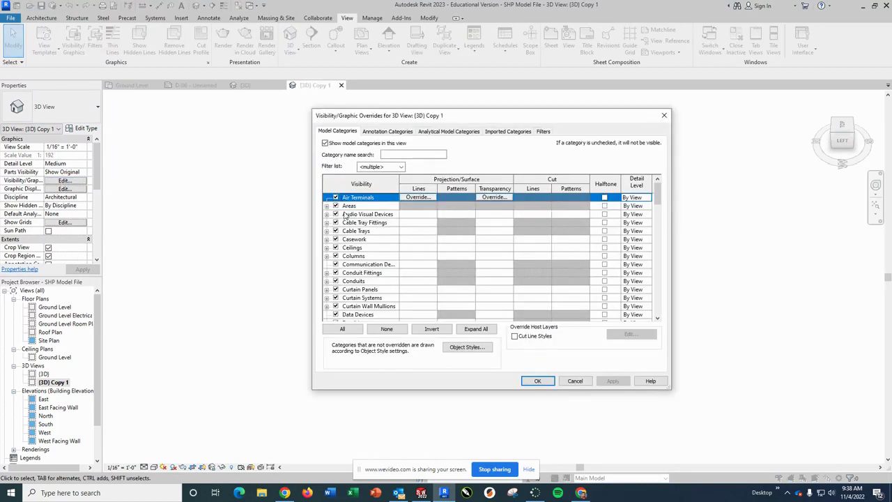
{"action": "left_click", "coordinate": [391, 331]}
{"action": "left_click", "coordinate": [393, 331]}
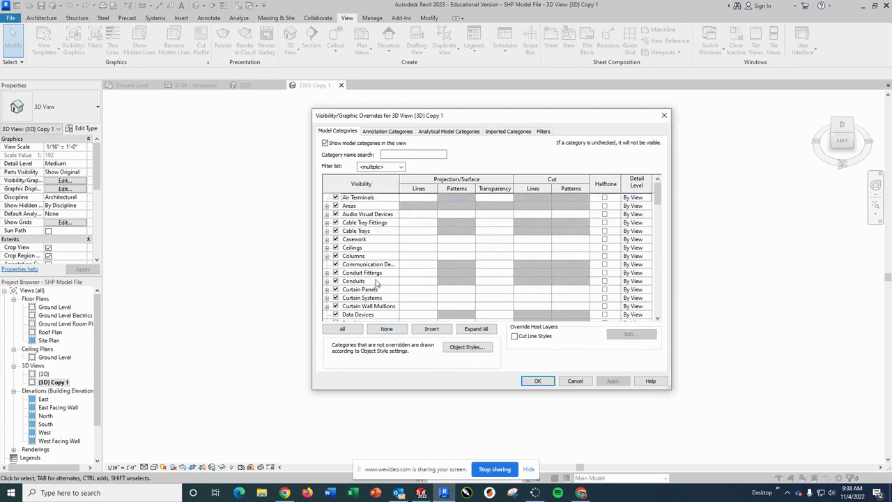
{"action": "left_click", "coordinate": [346, 329]}
{"action": "left_click", "coordinate": [385, 331]}
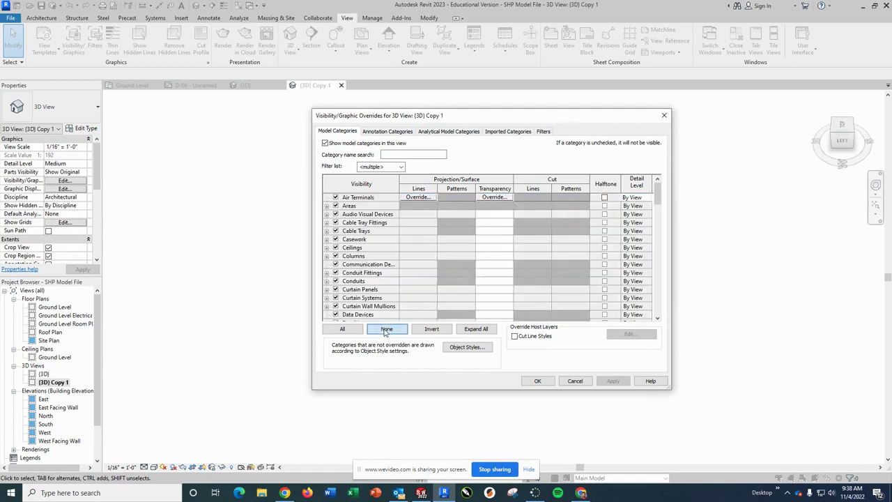
{"action": "left_click", "coordinate": [342, 329]}
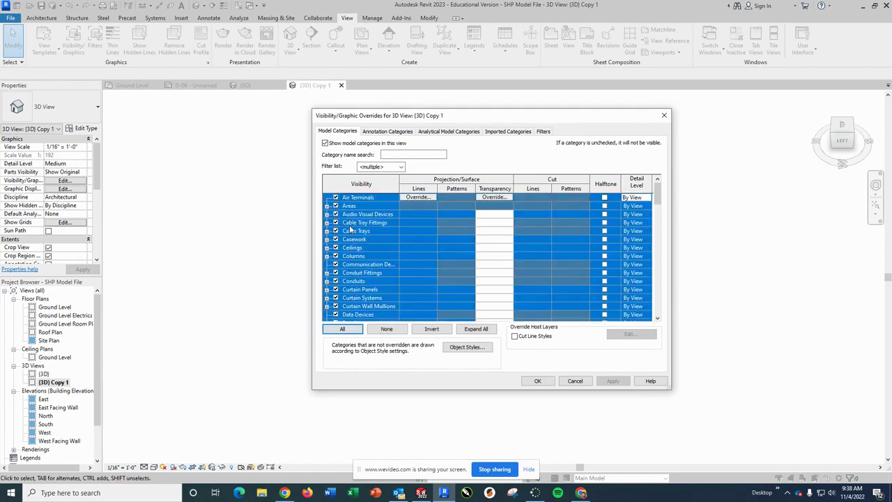
{"action": "left_click", "coordinate": [335, 197]}
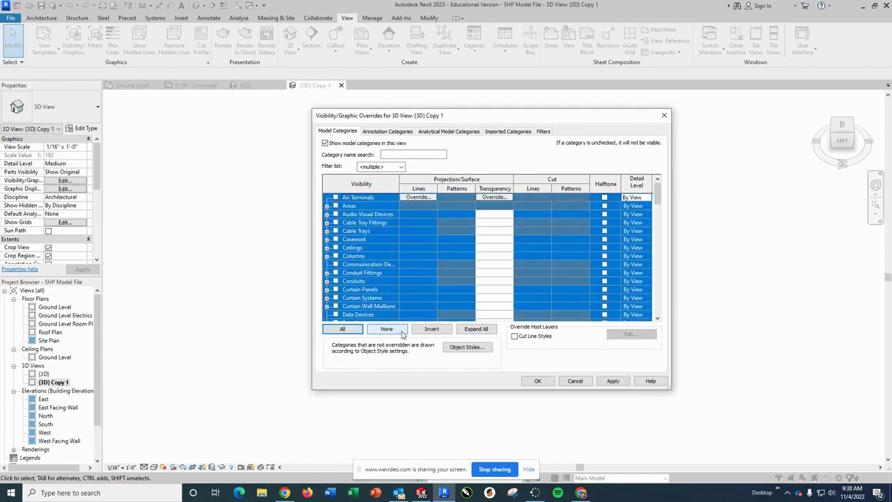
{"action": "left_click", "coordinate": [400, 331]}
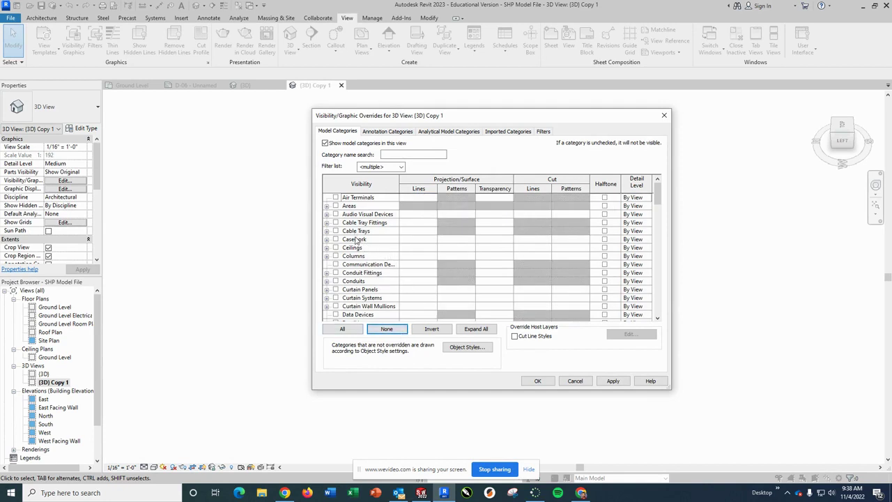
Make only the Roofs model category visible again and apply the overrides to the view.
{"action": "scroll", "coordinate": [355, 240], "scroll_direction": "down", "scroll_amount": 6}
{"action": "scroll", "coordinate": [349, 271], "scroll_direction": "down", "scroll_amount": 9}
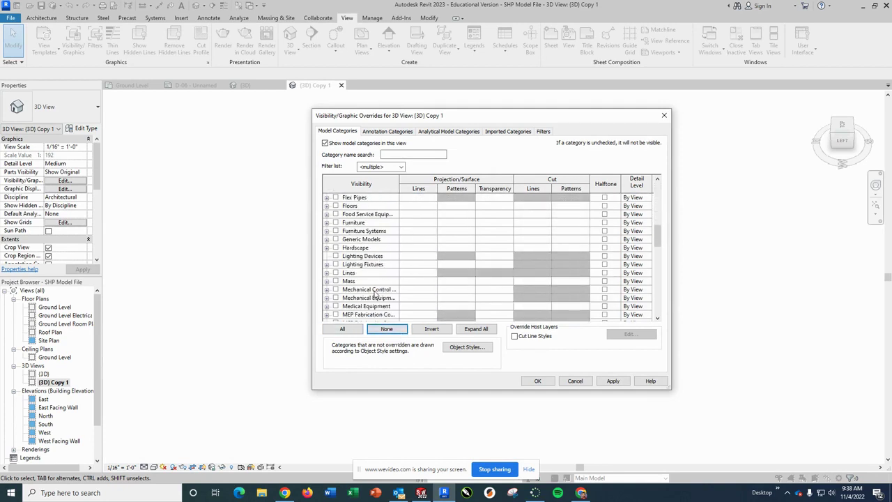
{"action": "scroll", "coordinate": [370, 296], "scroll_direction": "down", "scroll_amount": 5}
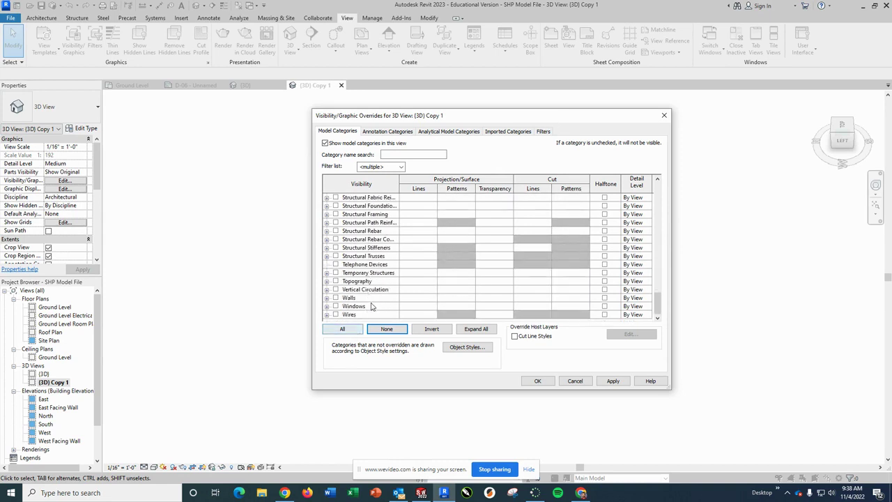
{"action": "scroll", "coordinate": [369, 299], "scroll_direction": "up", "scroll_amount": 5}
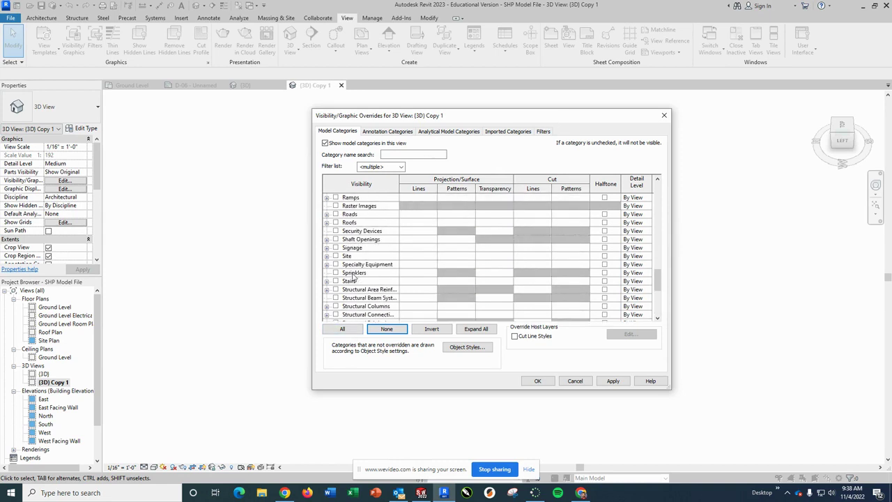
{"action": "left_click", "coordinate": [335, 222]}
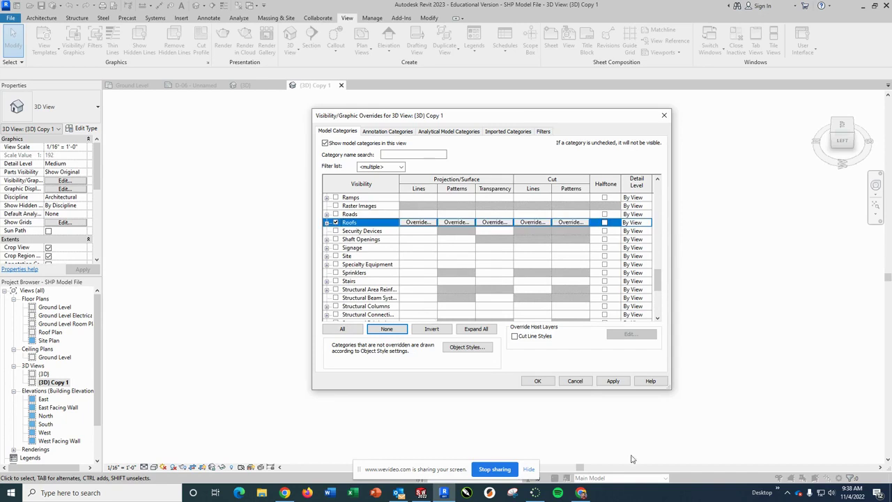
{"action": "left_click", "coordinate": [540, 380]}
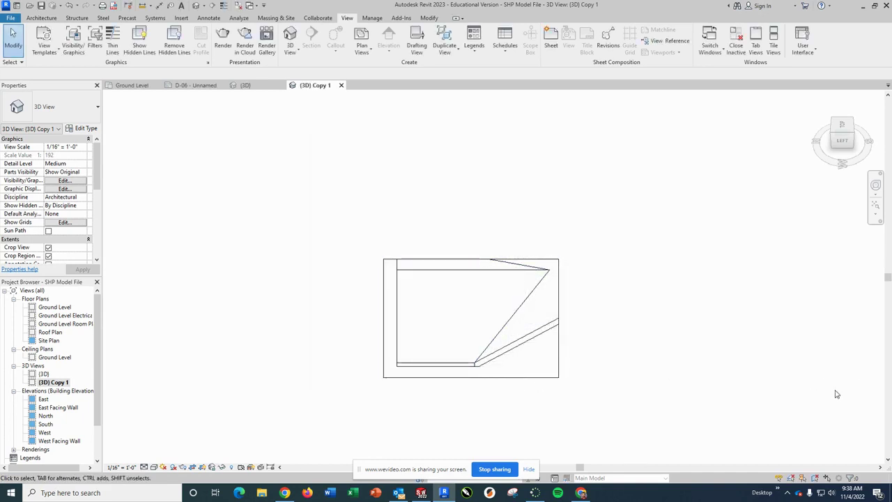
Hide the adjoining gable roof element in the view, leaving only the lower-left roof section shown.
{"action": "right_click", "coordinate": [550, 330]}
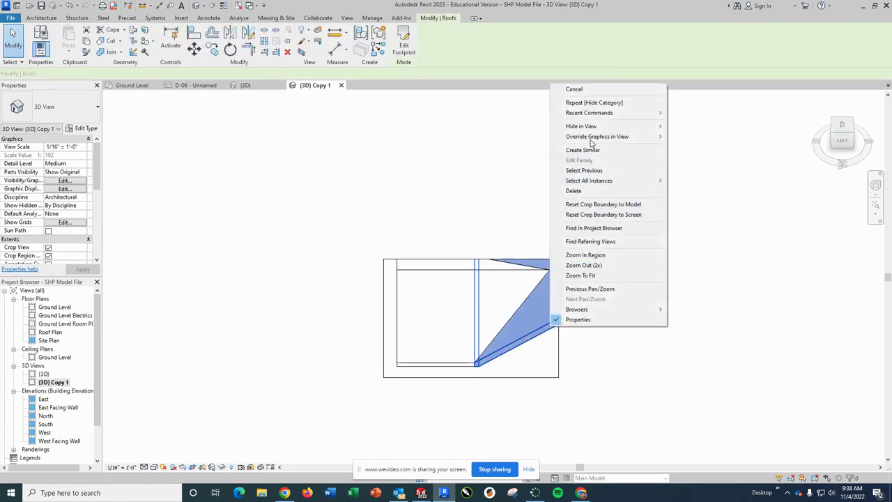
{"action": "mouse_move", "coordinate": [591, 128]}
{"action": "left_click", "coordinate": [688, 126]}
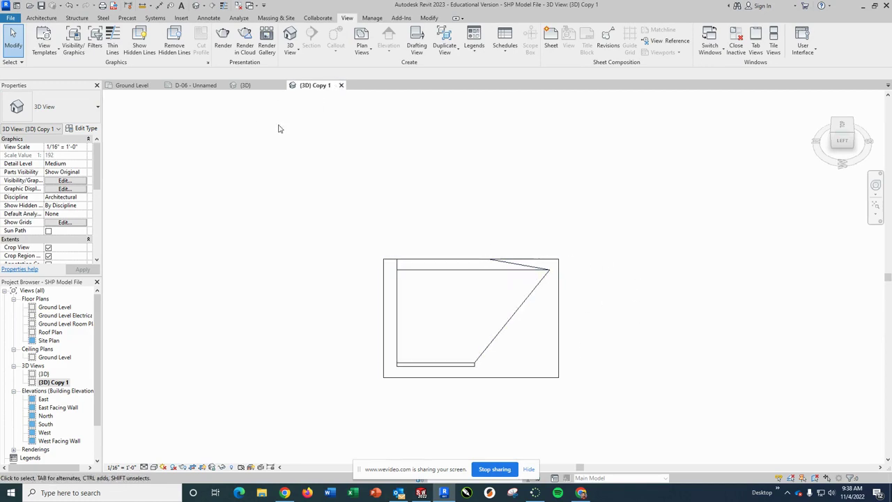
Rename the duplicated 3D view as West 1.
{"action": "right_click", "coordinate": [56, 383]}
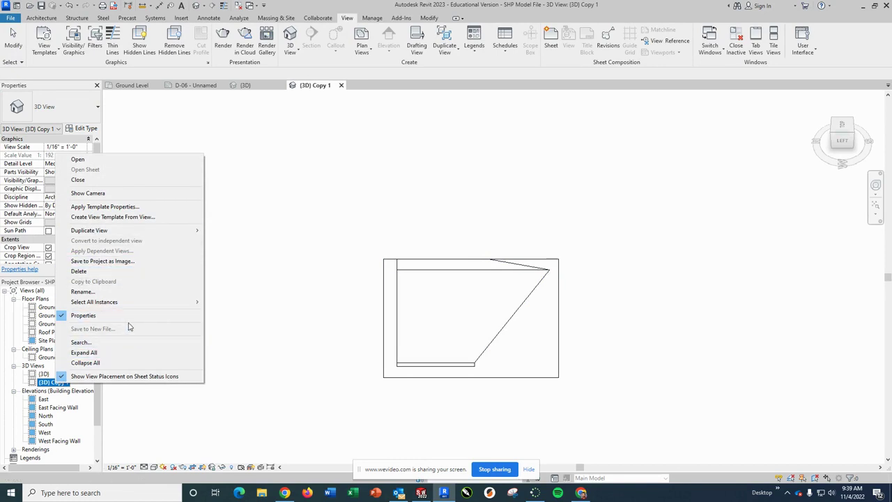
{"action": "left_click", "coordinate": [89, 291]}
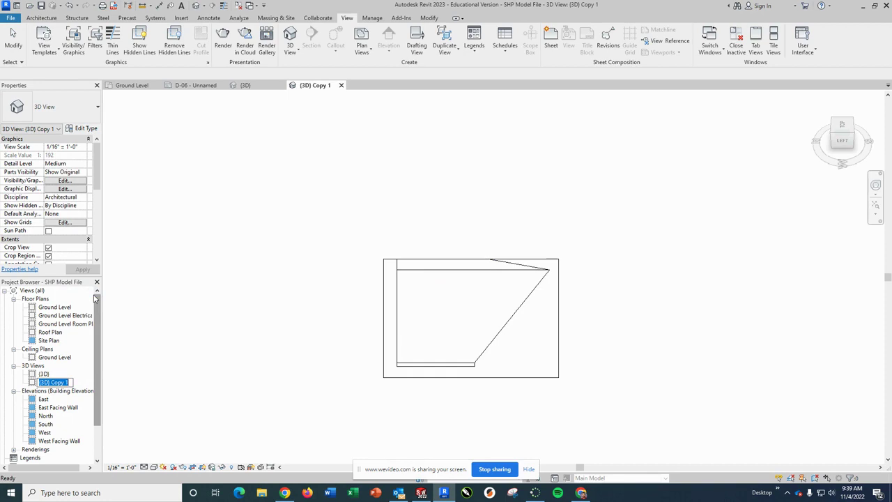
{"action": "type", "text": "West"}
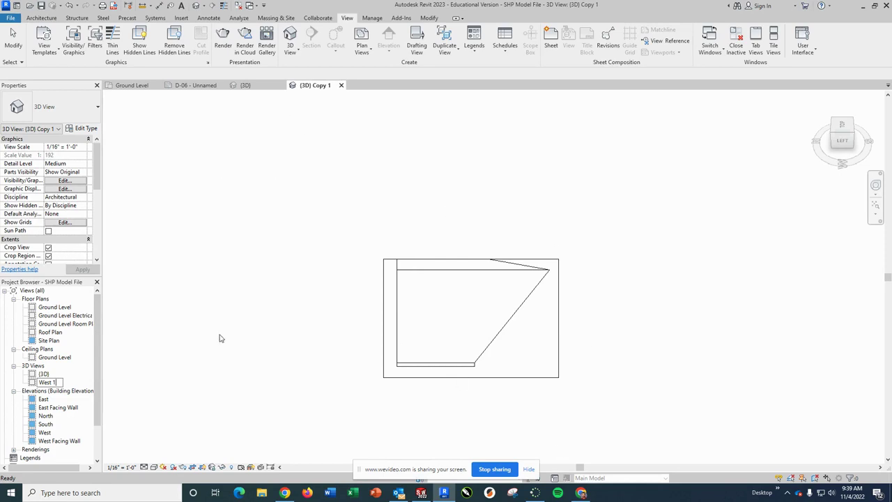
{"action": "key", "text": "Return"}
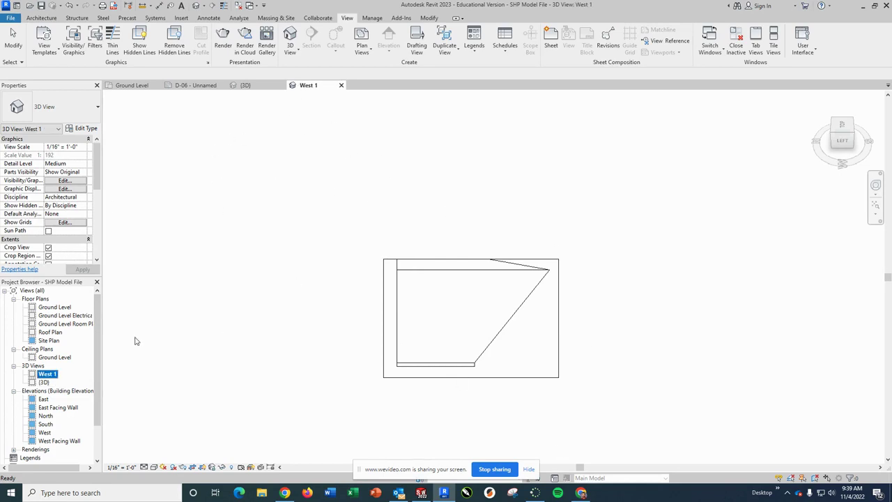
Duplicate the West 1 3D view without detailing.
{"action": "right_click", "coordinate": [43, 374]}
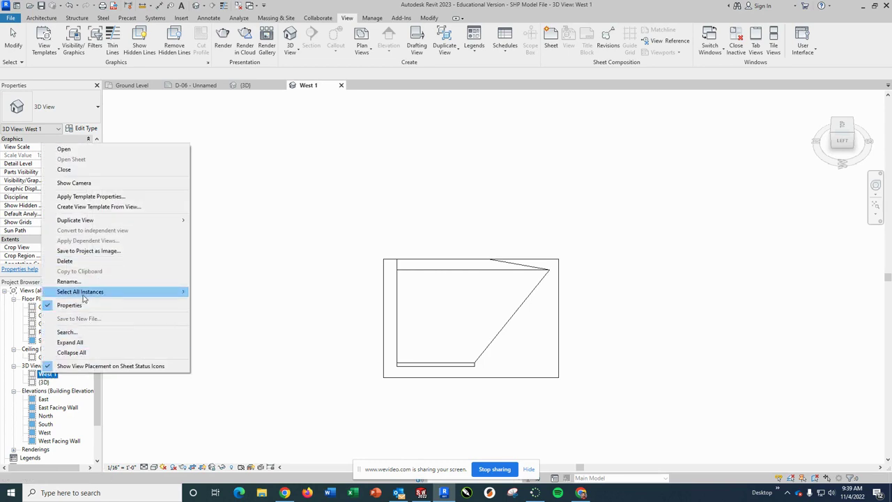
{"action": "mouse_move", "coordinate": [83, 220]}
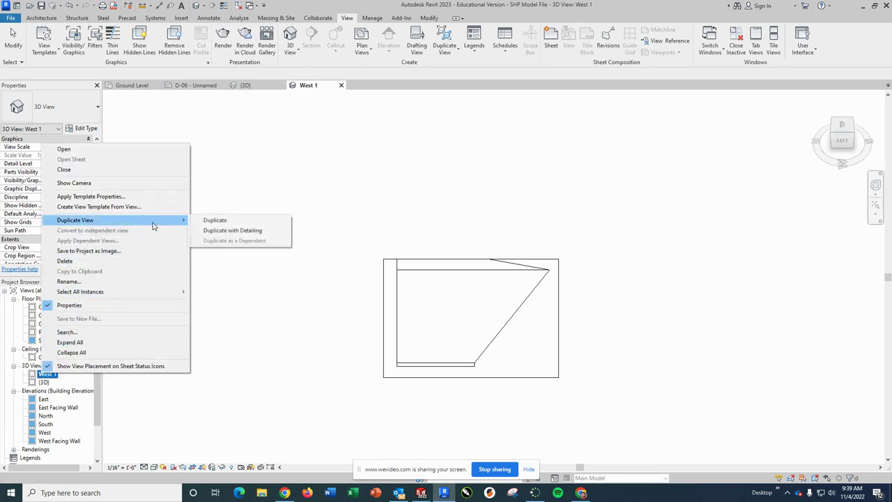
{"action": "left_click", "coordinate": [223, 223]}
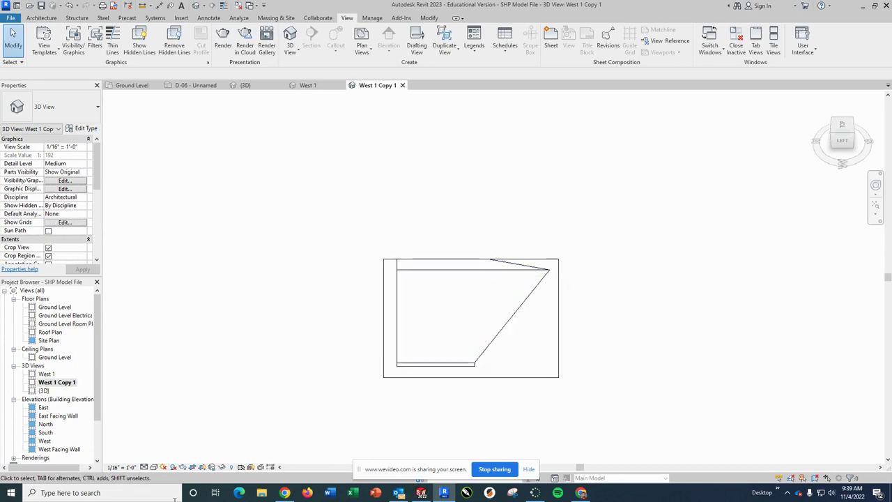
Turn off cropping in the West 1 copy and reshape its crop region around the upper roof section instead of the lower one.
{"action": "left_click", "coordinate": [193, 468]}
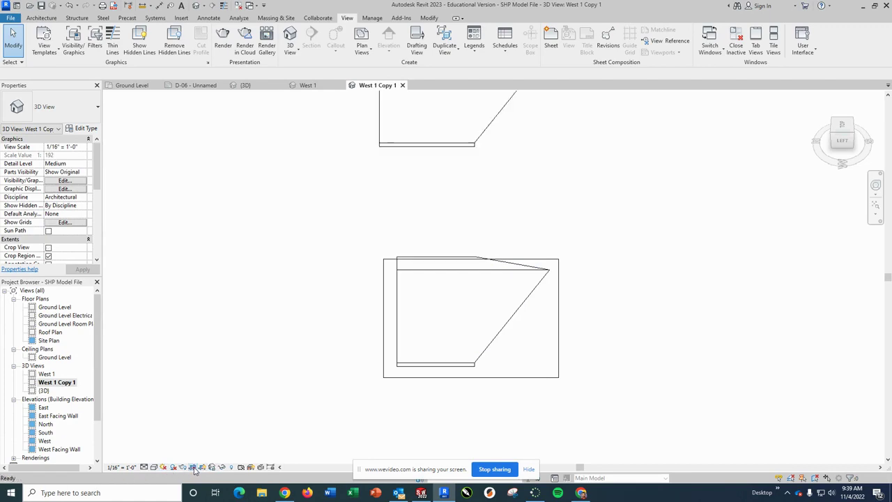
{"action": "scroll", "coordinate": [402, 264], "scroll_direction": "down", "scroll_amount": 4}
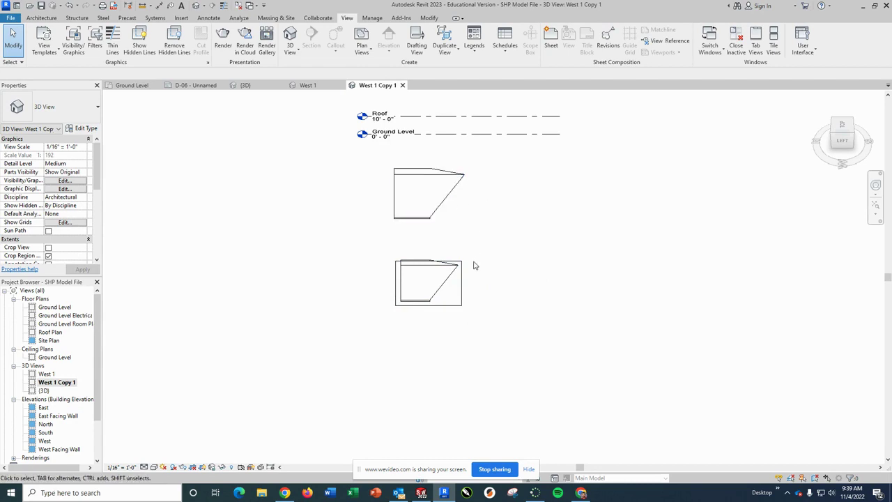
{"action": "left_click", "coordinate": [463, 282]}
{"action": "left_click_drag", "start_coordinate": [462, 282], "coordinate": [468, 194]}
{"action": "left_click_drag", "start_coordinate": [429, 215], "coordinate": [428, 227]}
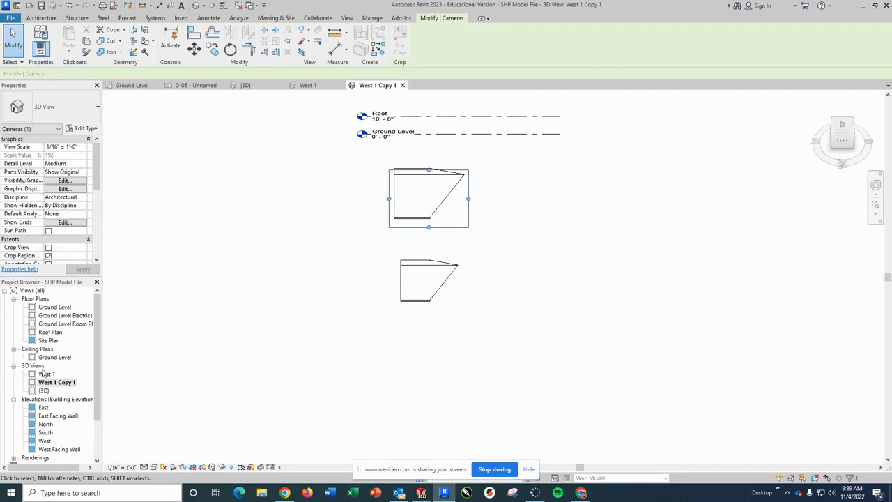
Rename the duplicated 3D view as West 2 and turn its cropping back on.
{"action": "right_click", "coordinate": [67, 385]}
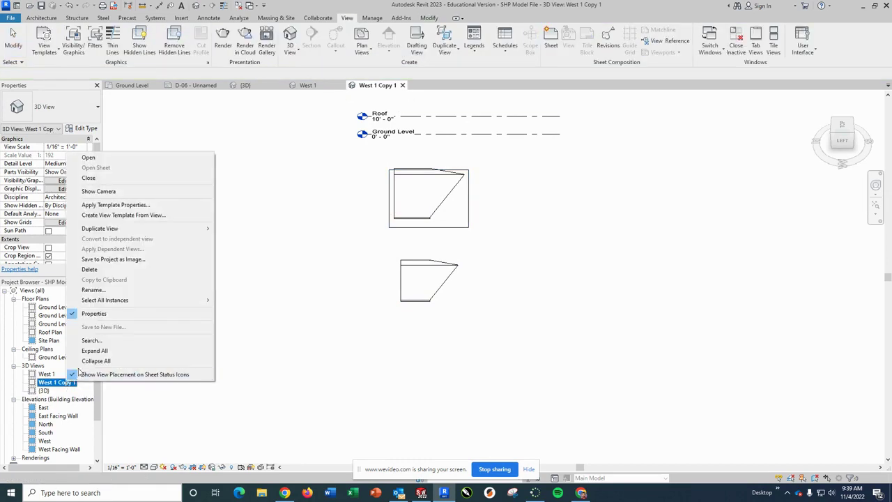
{"action": "left_click", "coordinate": [102, 289]}
{"action": "left_click", "coordinate": [75, 382]}
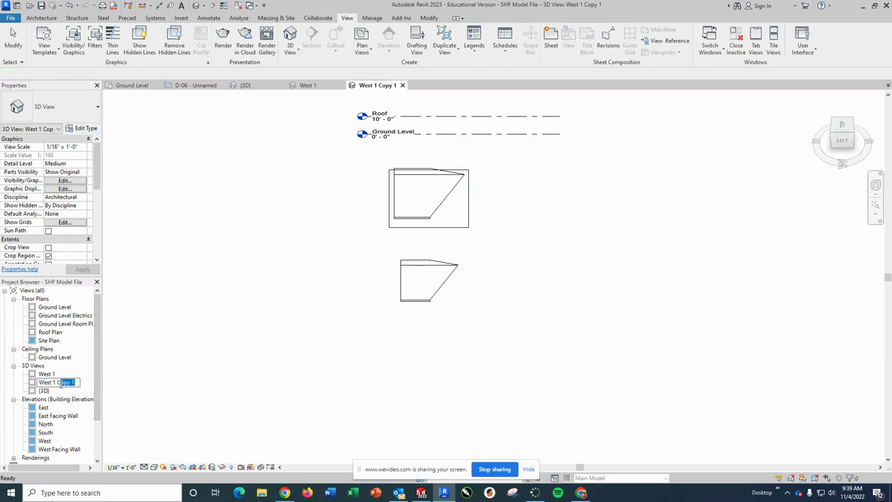
{"action": "key", "text": "Return"}
{"action": "left_click", "coordinate": [164, 374]}
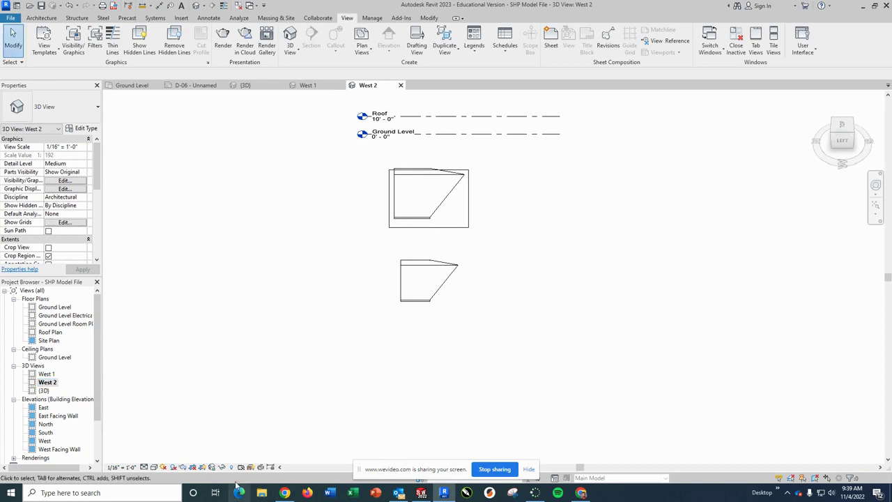
{"action": "left_click", "coordinate": [188, 471]}
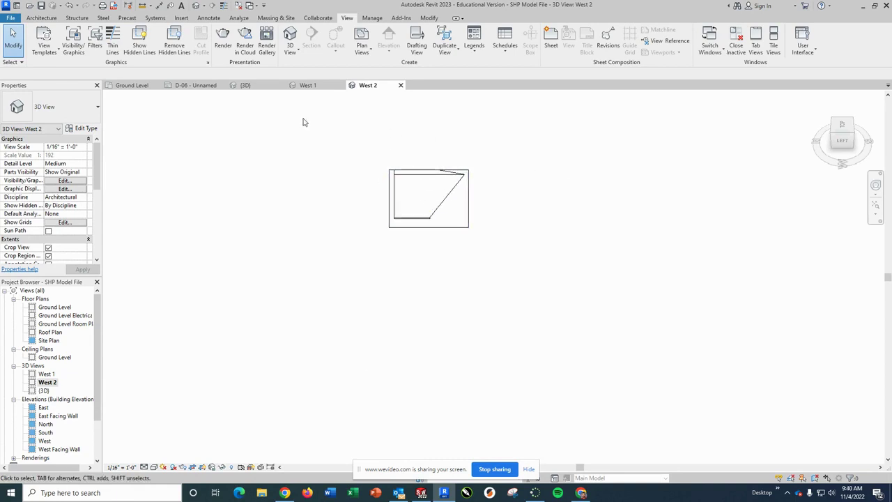
Place the West 1 3D view on sheet D-06 in the empty area between the elevations and the site plan.
{"action": "left_click", "coordinate": [196, 85]}
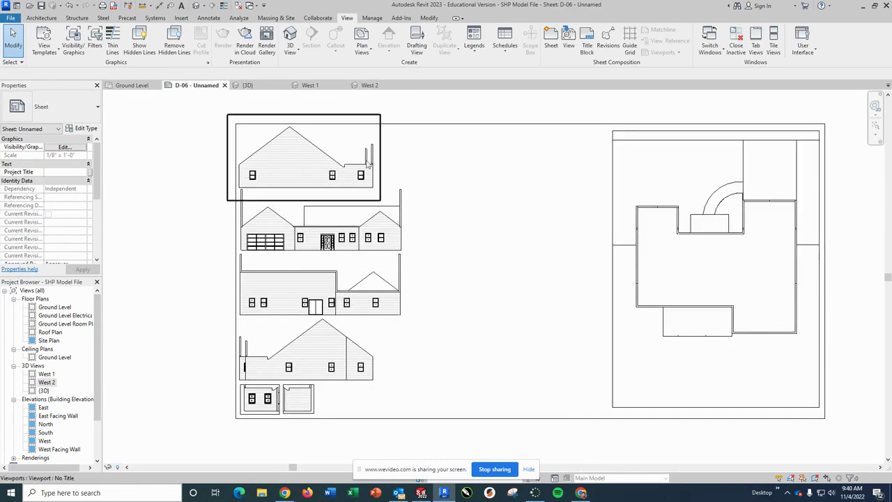
{"action": "left_click", "coordinate": [46, 374]}
{"action": "left_click_drag", "start_coordinate": [519, 170], "coordinate": [519, 170]}
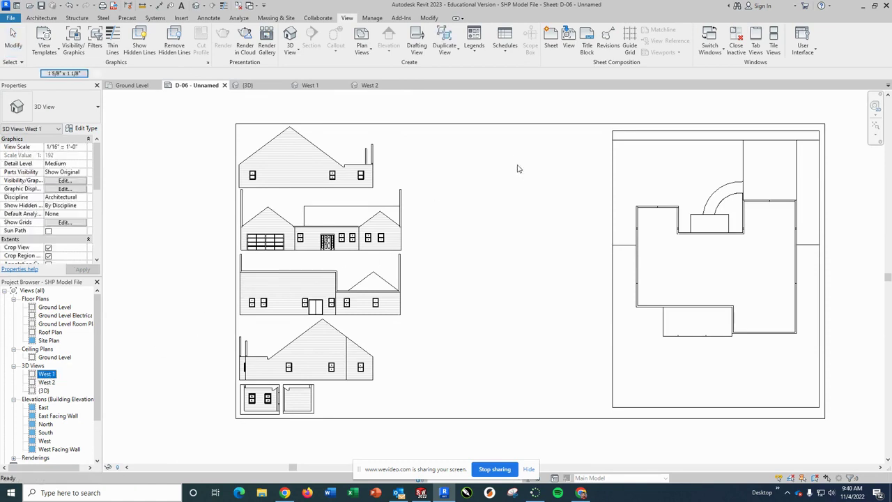
{"action": "left_click", "coordinate": [479, 159]}
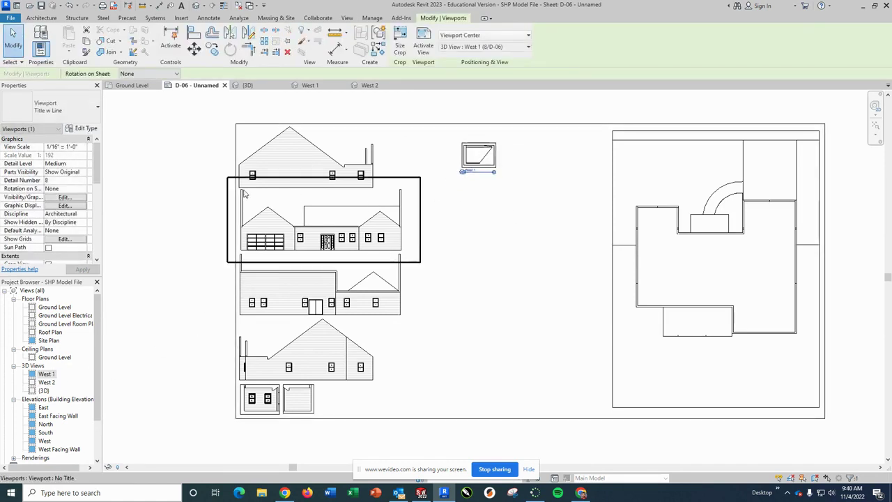
Set the West 1 viewport's scale to 1/8" = 1'-0" and change its type to No Title.
{"action": "left_click", "coordinate": [82, 148]}
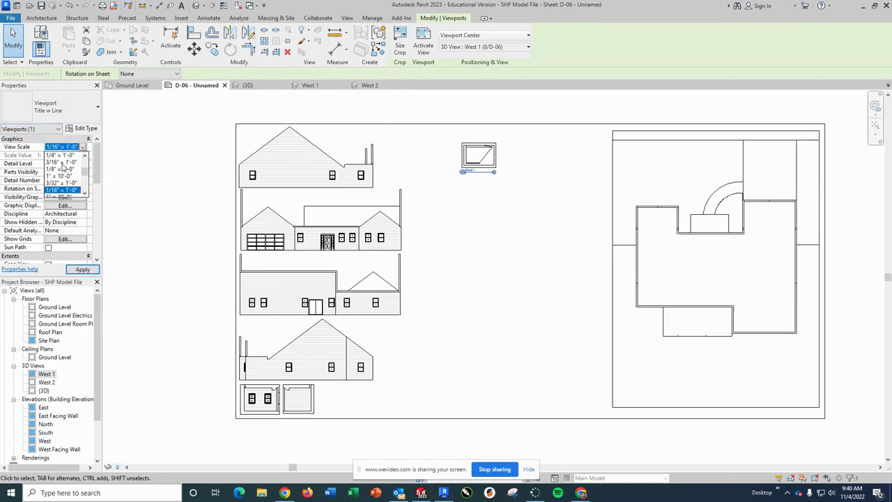
{"action": "left_click", "coordinate": [60, 169]}
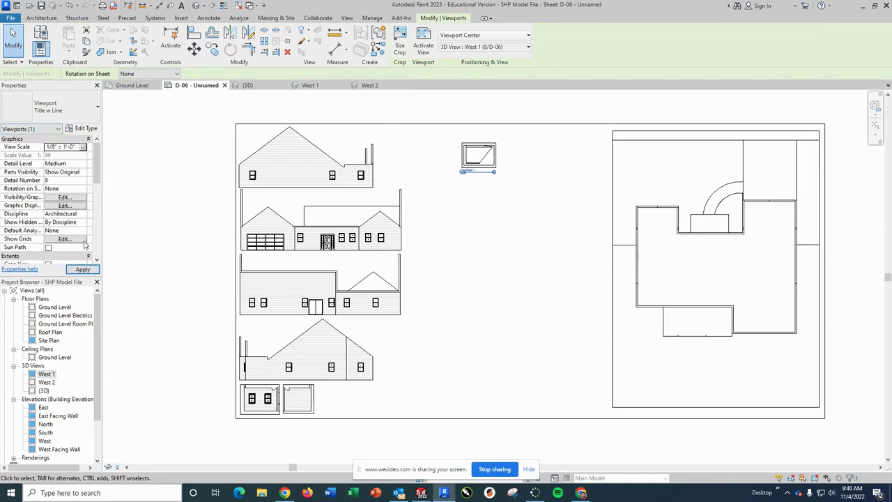
{"action": "left_click", "coordinate": [76, 115]}
{"action": "left_click", "coordinate": [43, 151]}
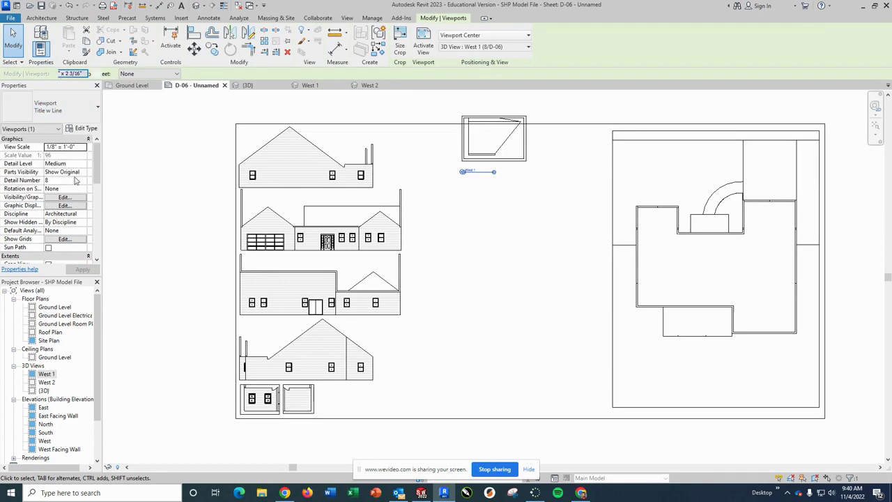
Move the West 1 viewport next to the topmost elevation on the sheet.
{"action": "left_click", "coordinate": [439, 191]}
{"action": "left_click_drag", "start_coordinate": [461, 154], "coordinate": [381, 173]}
{"action": "left_click", "coordinate": [467, 206]}
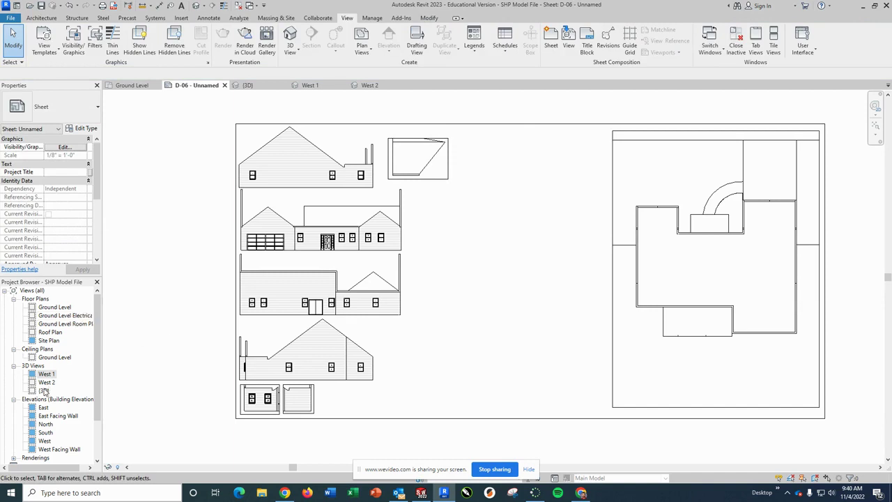
Place the West 2 3D view on the sheet beside West 1 and set its scale to 1/8" = 1'-0".
{"action": "left_click_drag", "start_coordinate": [44, 385], "coordinate": [513, 162]}
{"action": "left_click", "coordinate": [500, 157]}
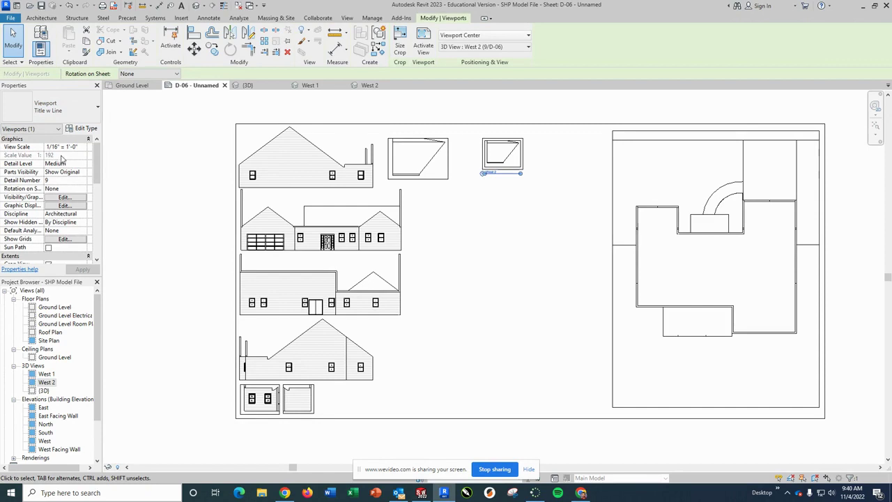
{"action": "left_click", "coordinate": [82, 147]}
{"action": "left_click", "coordinate": [64, 156]}
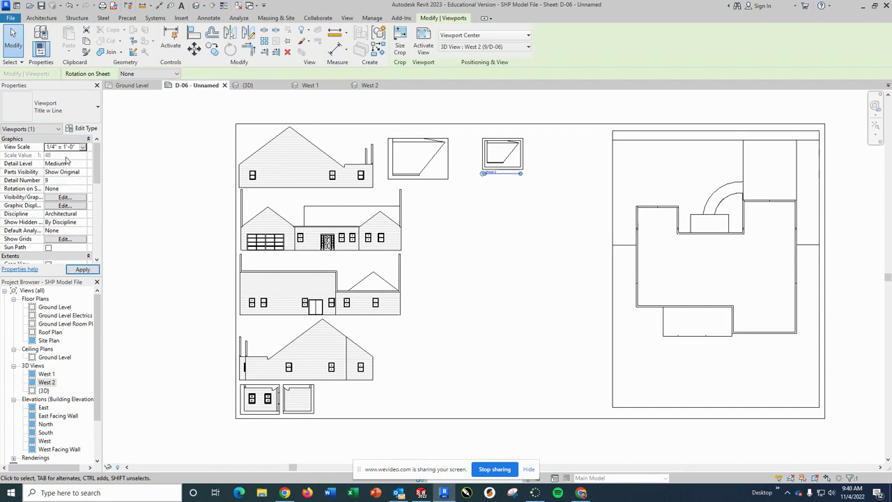
{"action": "left_click", "coordinate": [82, 147]}
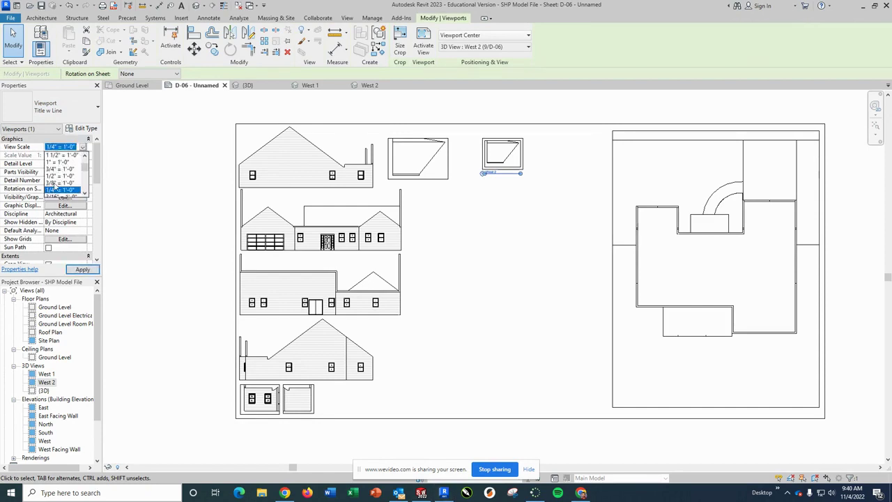
{"action": "scroll", "coordinate": [56, 187], "scroll_direction": "down", "scroll_amount": 2}
{"action": "left_click", "coordinate": [55, 189]}
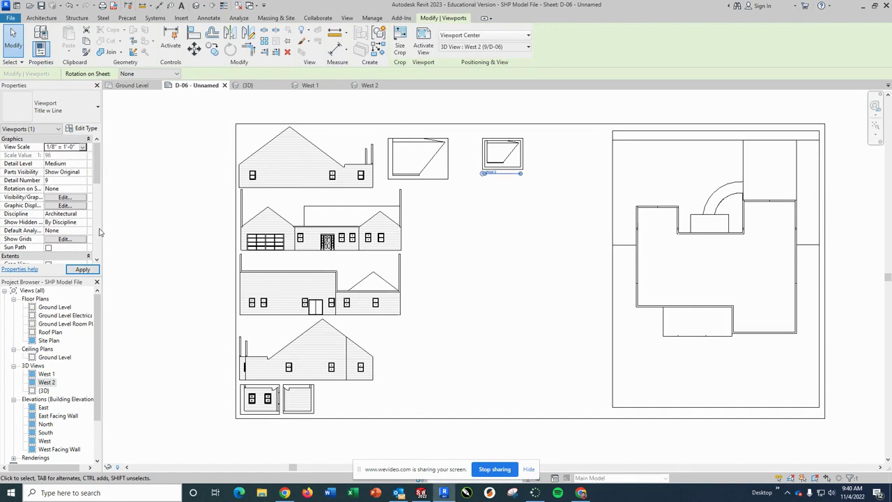
Change the West 2 viewport's type to No Title and move it closer to the site plan.
{"action": "left_click", "coordinate": [96, 107]}
{"action": "left_click", "coordinate": [48, 153]}
{"action": "left_click_drag", "start_coordinate": [489, 161], "coordinate": [513, 189]}
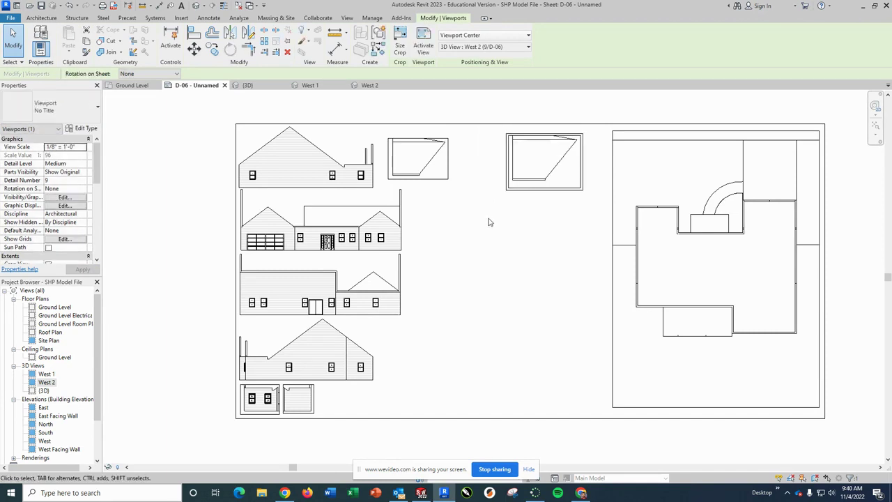
{"action": "left_click", "coordinate": [488, 220]}
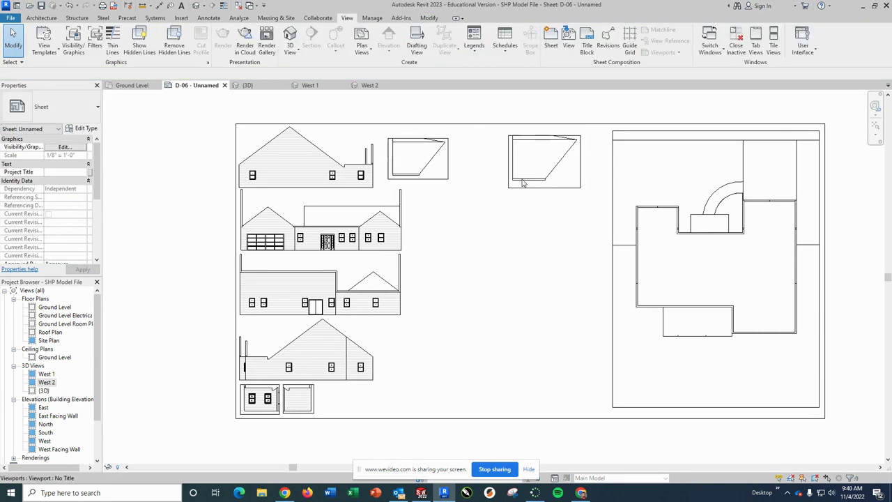
Hide the crop region borders in the West 1 and West 2 views and close both views.
{"action": "left_click", "coordinate": [317, 85]}
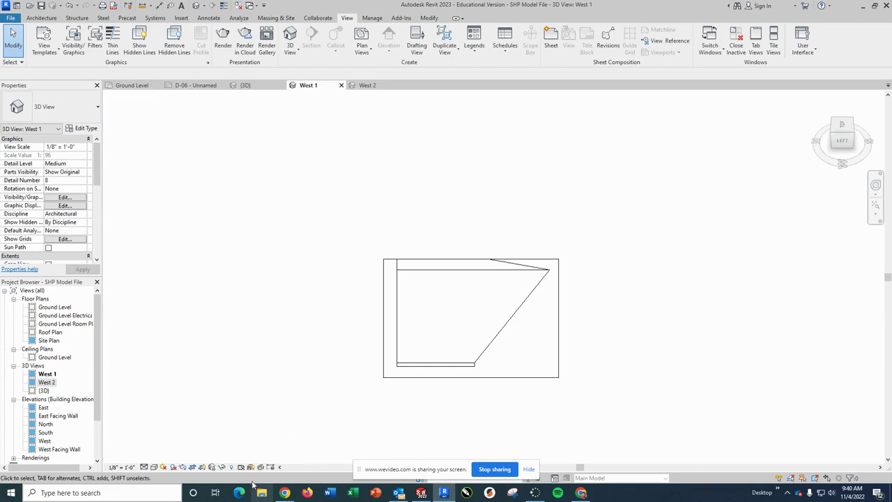
{"action": "left_click", "coordinate": [206, 468]}
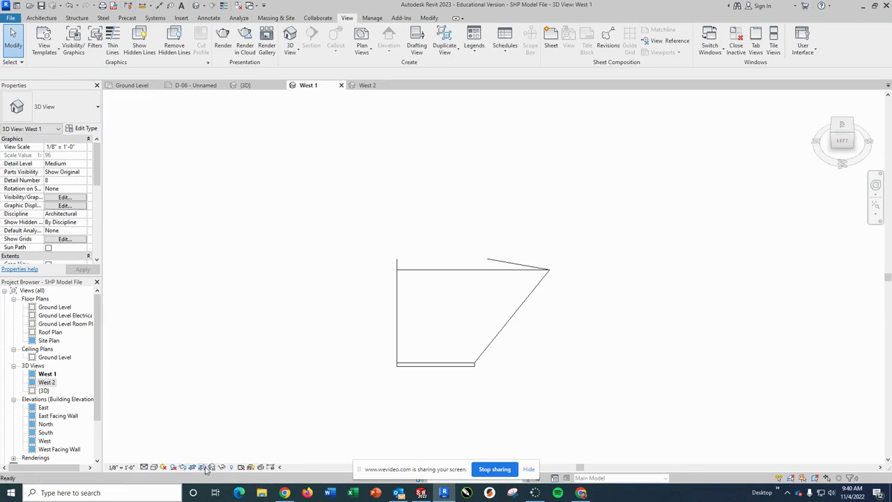
{"action": "left_click", "coordinate": [367, 85]}
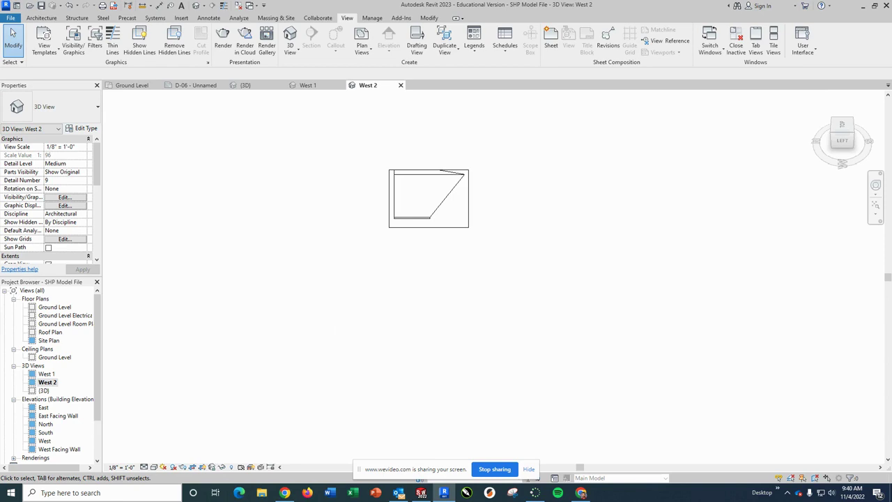
{"action": "left_click", "coordinate": [202, 467]}
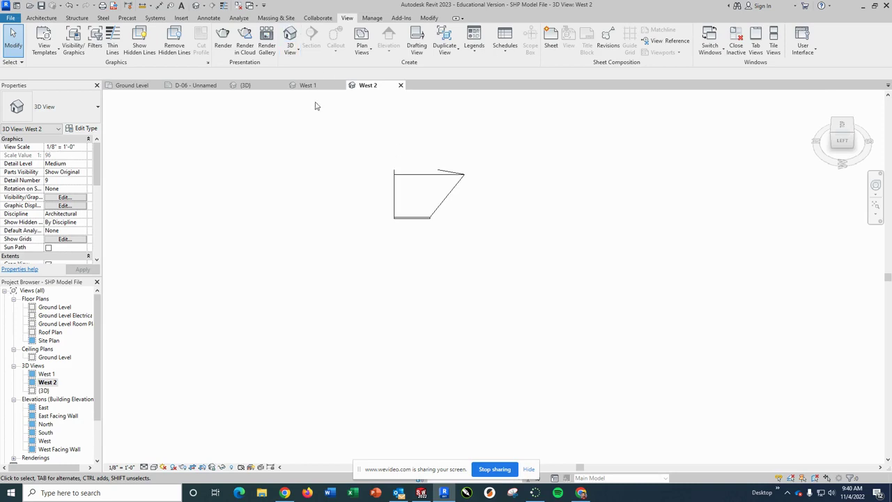
{"action": "left_click", "coordinate": [401, 85]}
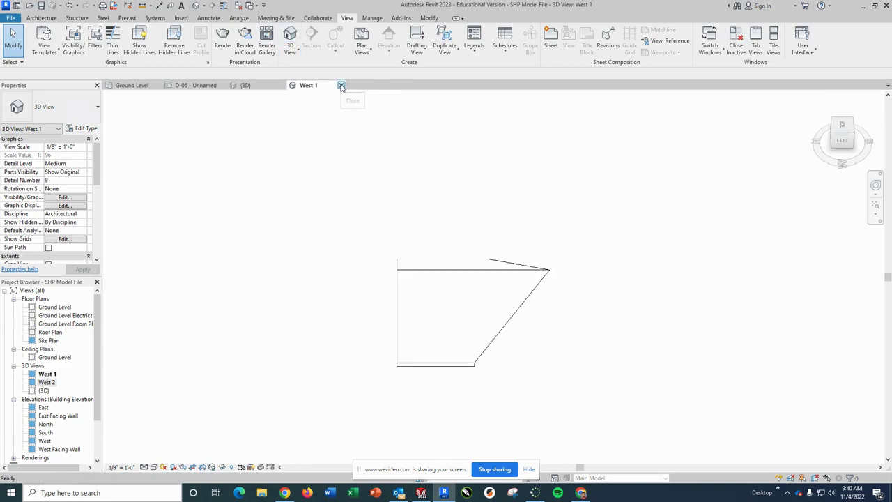
{"action": "left_click", "coordinate": [341, 85]}
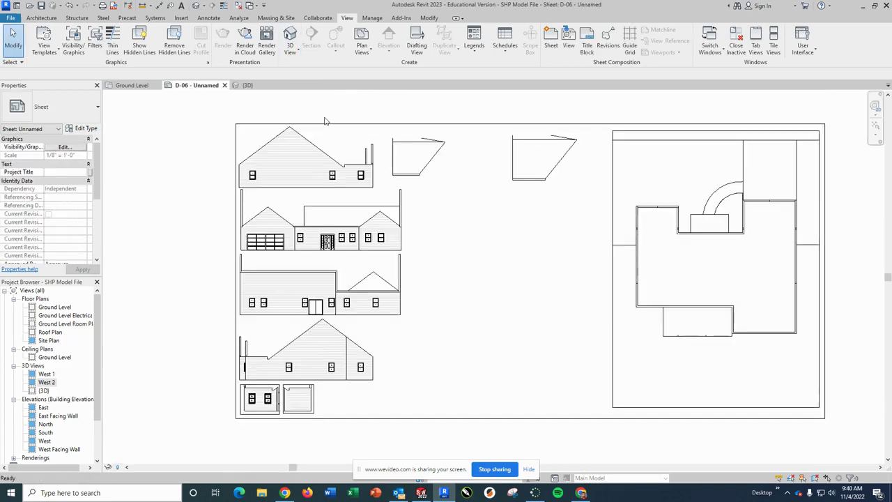
Duplicate the default {3D} view without detailing.
{"action": "right_click", "coordinate": [43, 391]}
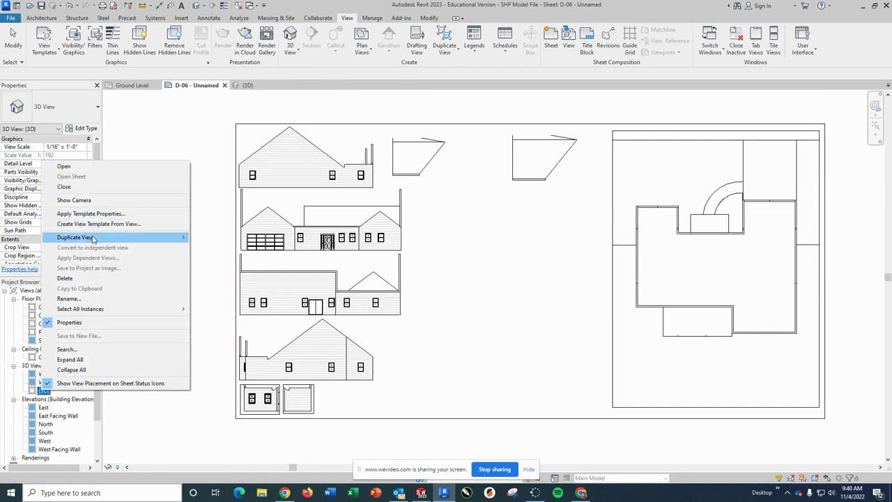
{"action": "mouse_move", "coordinate": [92, 237]}
{"action": "left_click", "coordinate": [216, 237]}
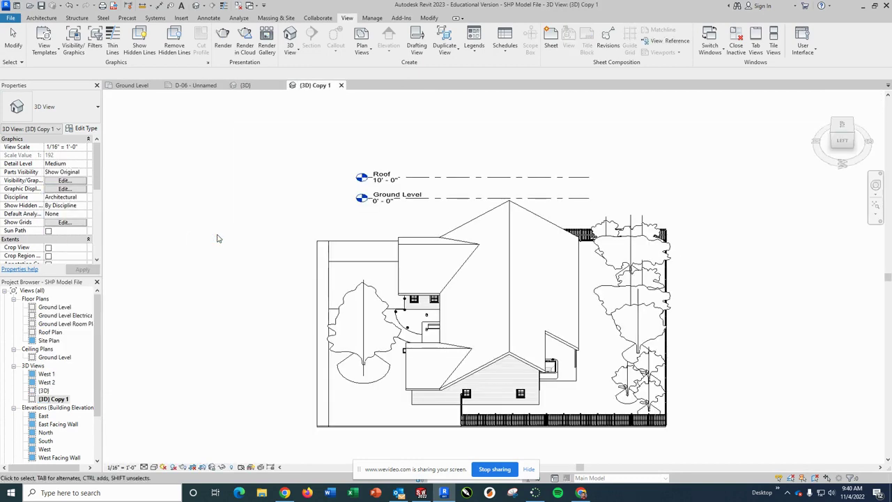
Orient the duplicated 3D view to the angled direction between Top and Back.
{"action": "left_click_drag", "start_coordinate": [858, 146], "coordinate": [873, 144]}
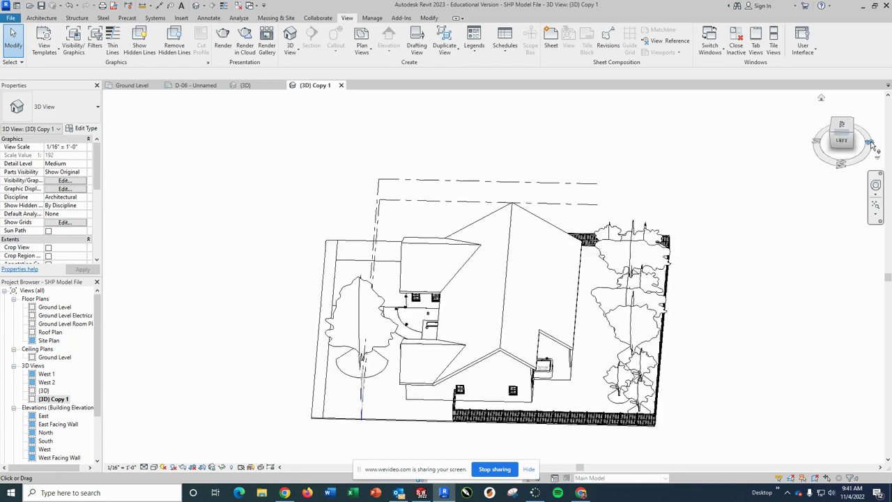
{"action": "left_click", "coordinate": [871, 143]}
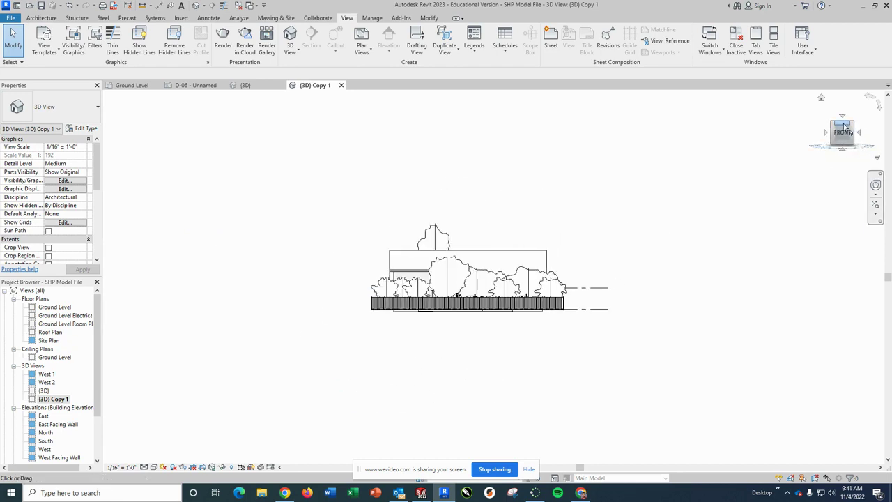
{"action": "left_click", "coordinate": [844, 127]}
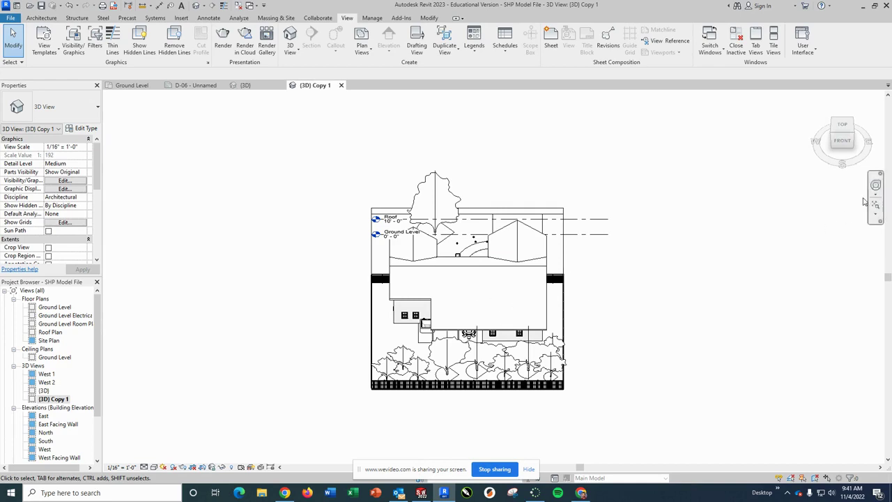
{"action": "left_click", "coordinate": [823, 148]}
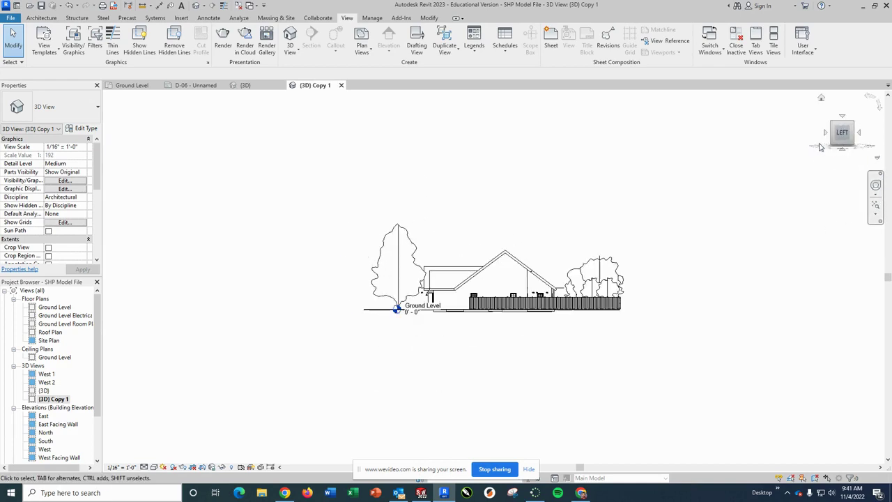
{"action": "left_click", "coordinate": [815, 151]}
{"action": "left_click", "coordinate": [841, 133]}
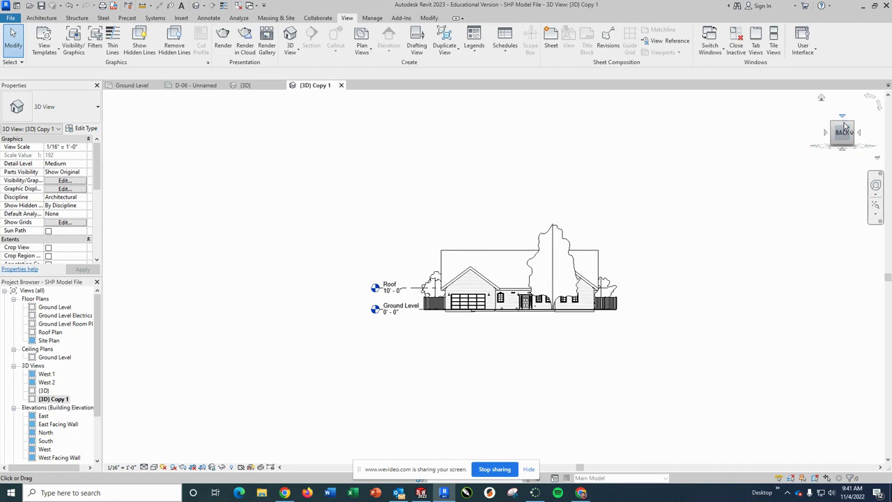
{"action": "left_click", "coordinate": [842, 144]}
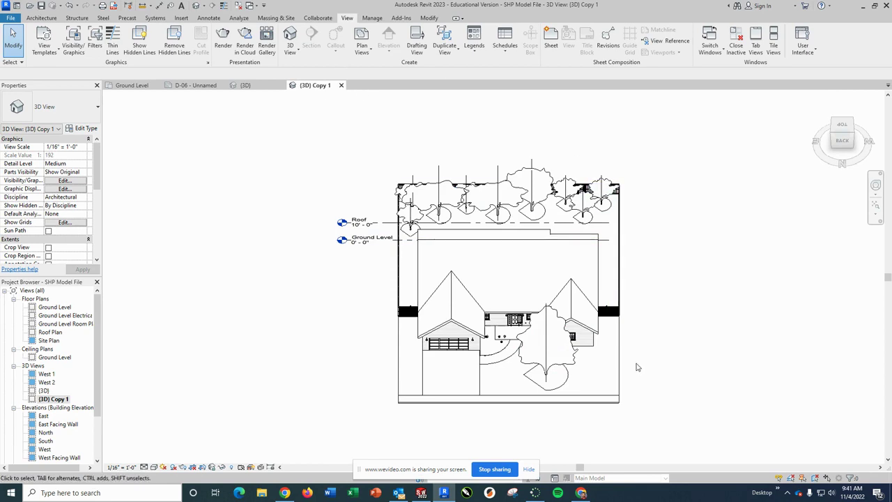
{"action": "scroll", "coordinate": [637, 363], "scroll_direction": "down", "scroll_amount": 1}
{"action": "scroll", "coordinate": [638, 352], "scroll_direction": "up", "scroll_amount": 2}
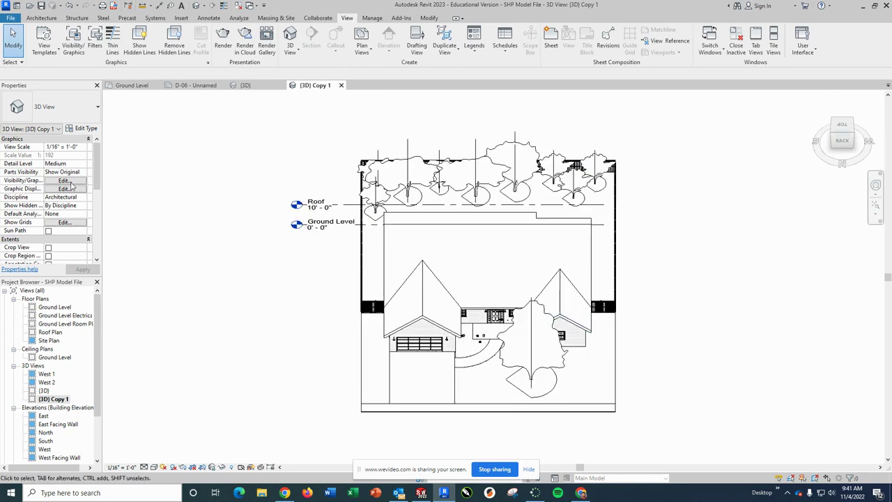
Turn off the visibility of all model categories except Roofs in the duplicated 3D view.
{"action": "left_click", "coordinate": [69, 181]}
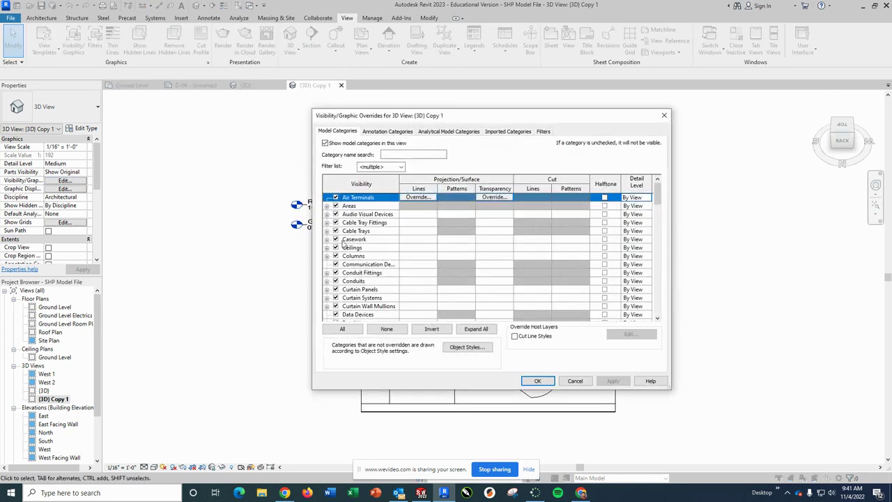
{"action": "left_click", "coordinate": [358, 332]}
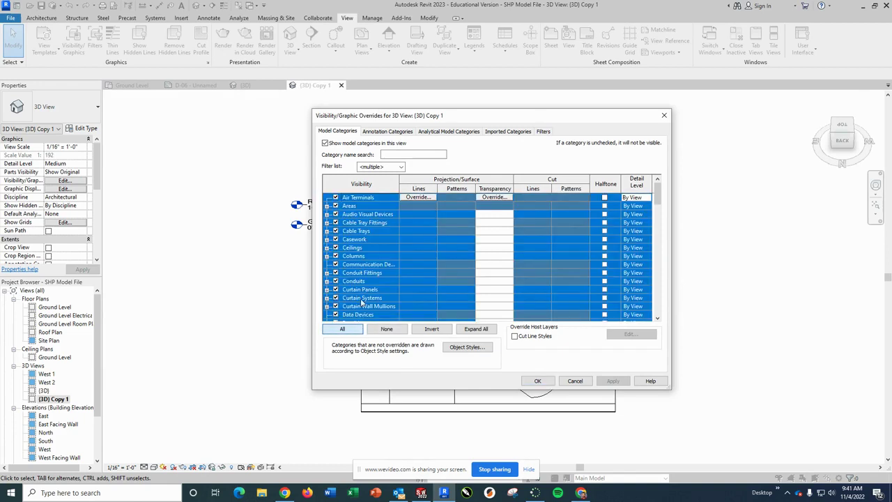
{"action": "left_click", "coordinate": [335, 198]}
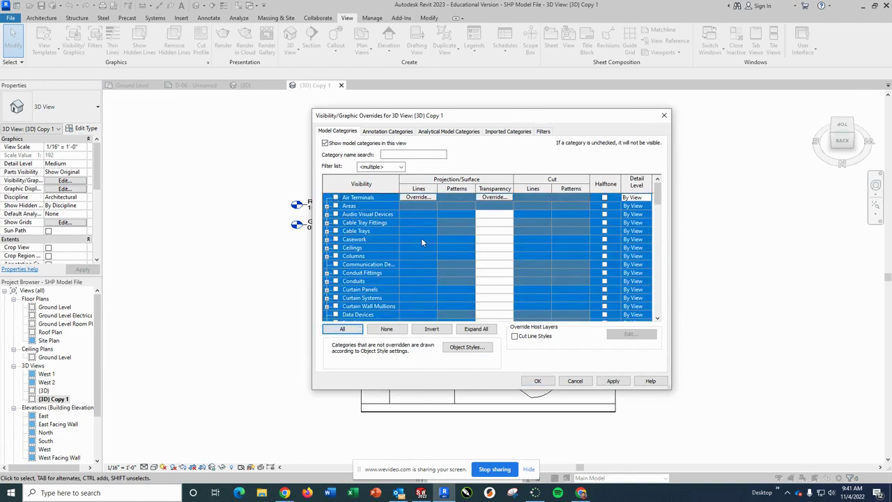
{"action": "scroll", "coordinate": [421, 242], "scroll_direction": "down", "scroll_amount": 15}
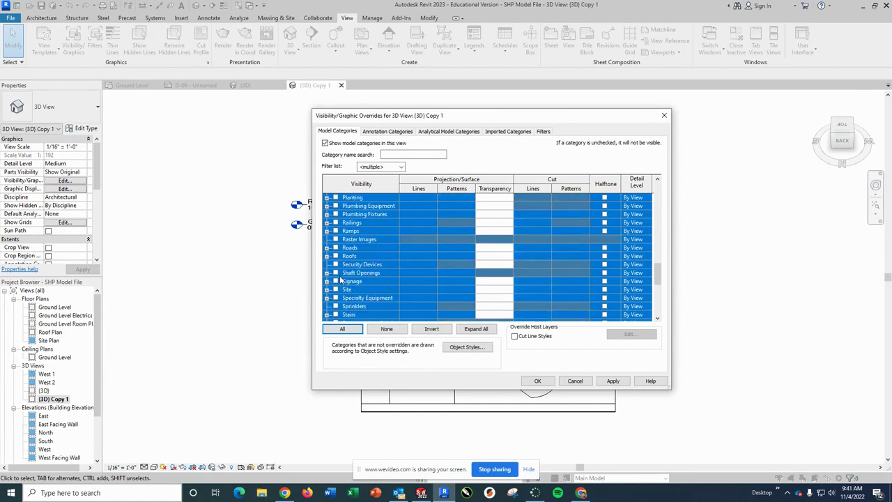
{"action": "scroll", "coordinate": [340, 278], "scroll_direction": "up", "scroll_amount": 1}
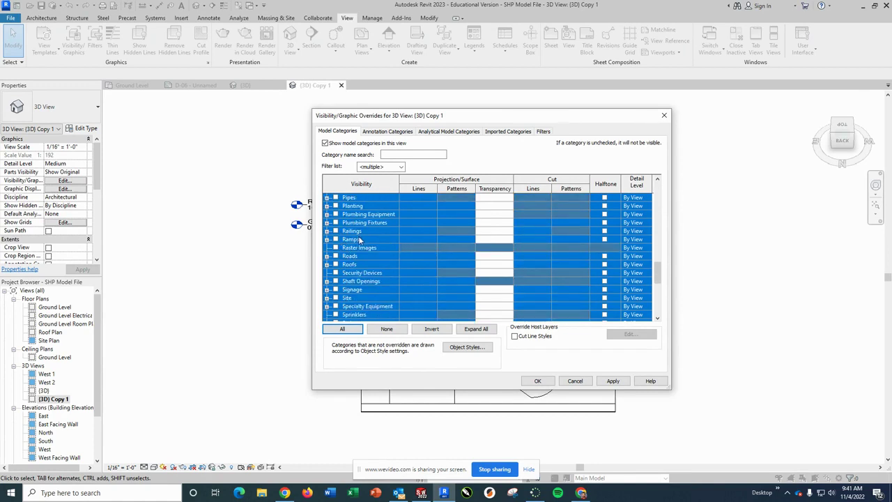
{"action": "left_click", "coordinate": [350, 265]}
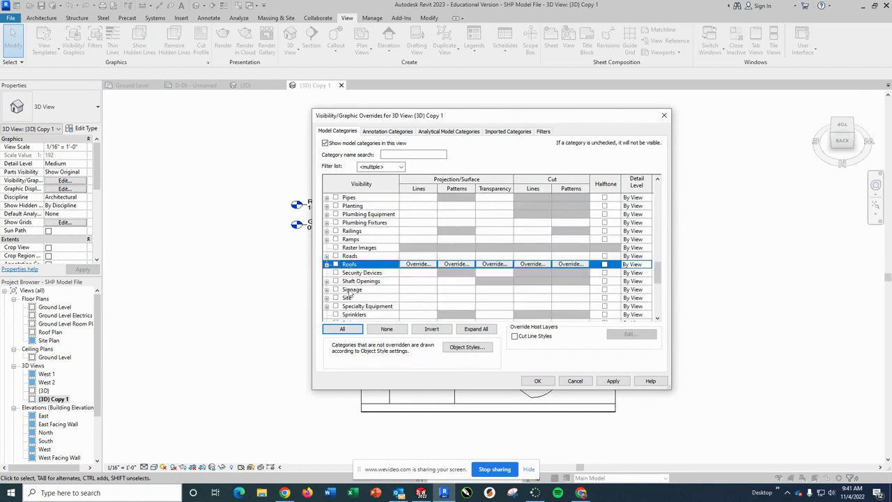
{"action": "left_click", "coordinate": [539, 381]}
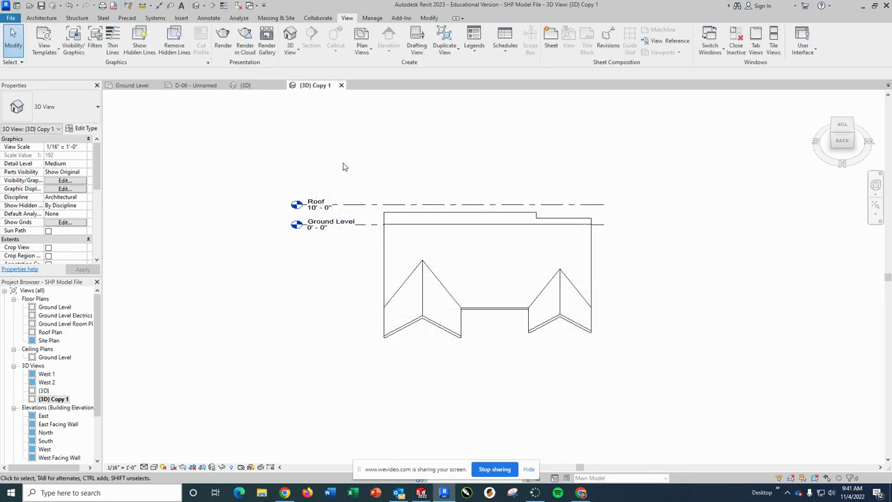
Hide the Levels category in the duplicated 3D view.
{"action": "left_click", "coordinate": [303, 250]}
{"action": "left_click", "coordinate": [257, 215]}
{"action": "left_click_drag", "start_coordinate": [303, 212], "coordinate": [277, 227]}
{"action": "left_click", "coordinate": [280, 182]}
{"action": "left_click_drag", "start_coordinate": [281, 185], "coordinate": [613, 166]}
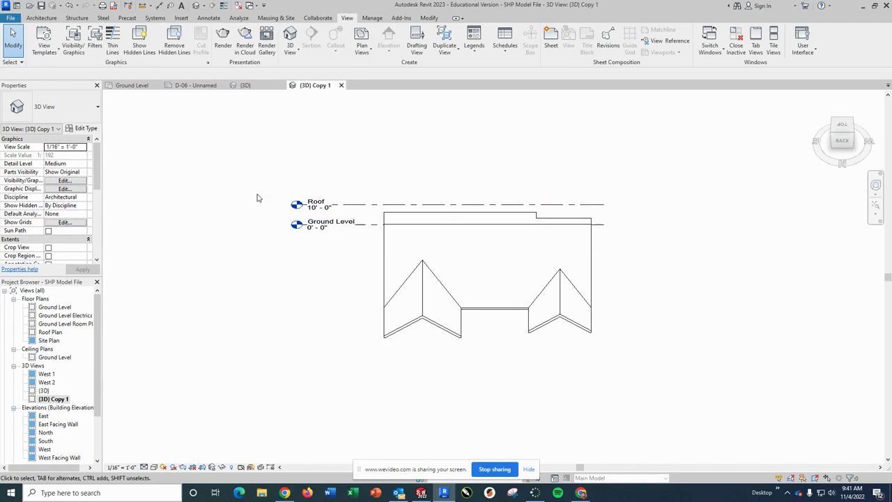
{"action": "right_click", "coordinate": [310, 206]}
{"action": "mouse_move", "coordinate": [357, 273]}
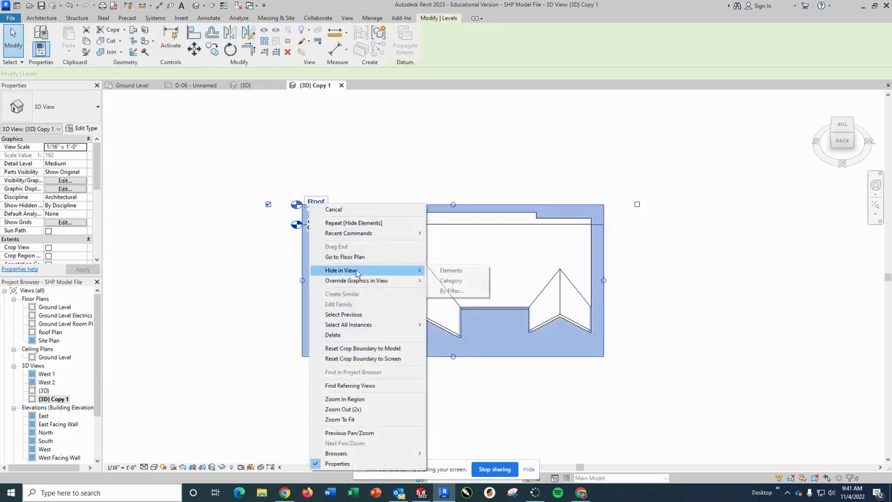
{"action": "left_click", "coordinate": [451, 269]}
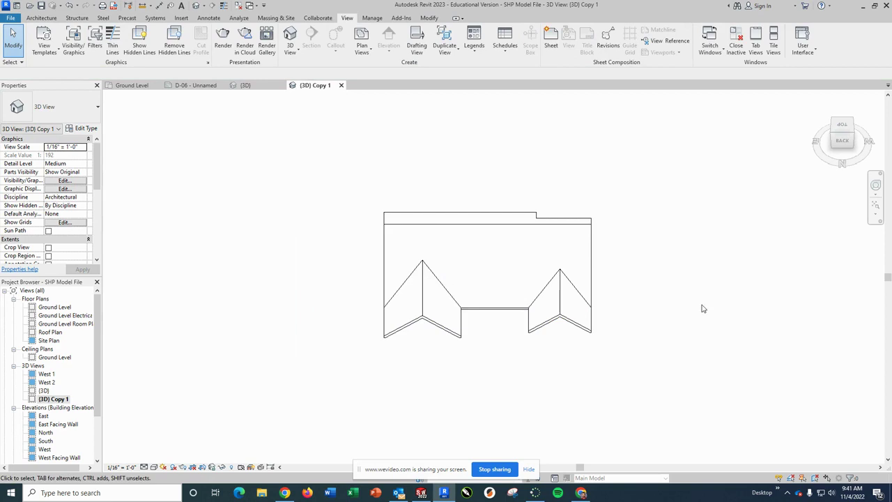
Hide the two small projecting gable roofs in the view, keeping only the main roof displayed.
{"action": "scroll", "coordinate": [597, 282], "scroll_direction": "up", "scroll_amount": 2}
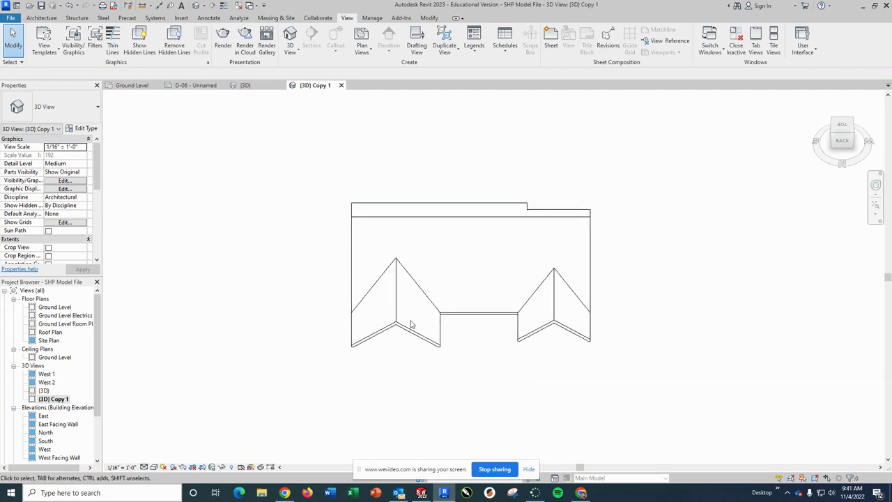
{"action": "left_click", "coordinate": [402, 324]}
{"action": "right_click", "coordinate": [402, 324]}
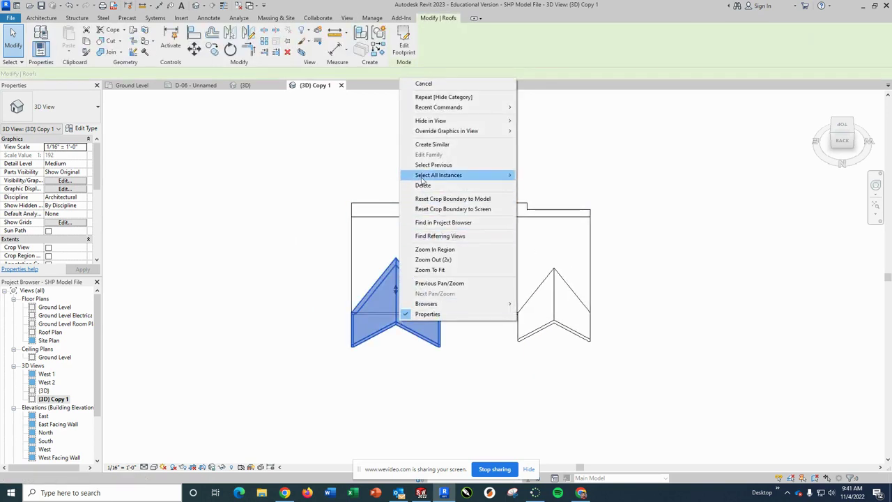
{"action": "mouse_move", "coordinate": [432, 120]}
{"action": "left_click", "coordinate": [537, 120]}
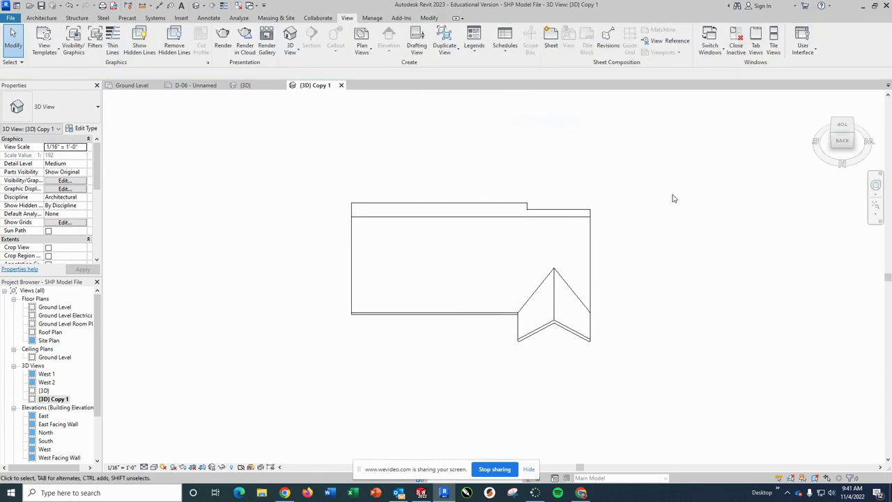
{"action": "left_click", "coordinate": [555, 305]}
{"action": "right_click", "coordinate": [555, 305]}
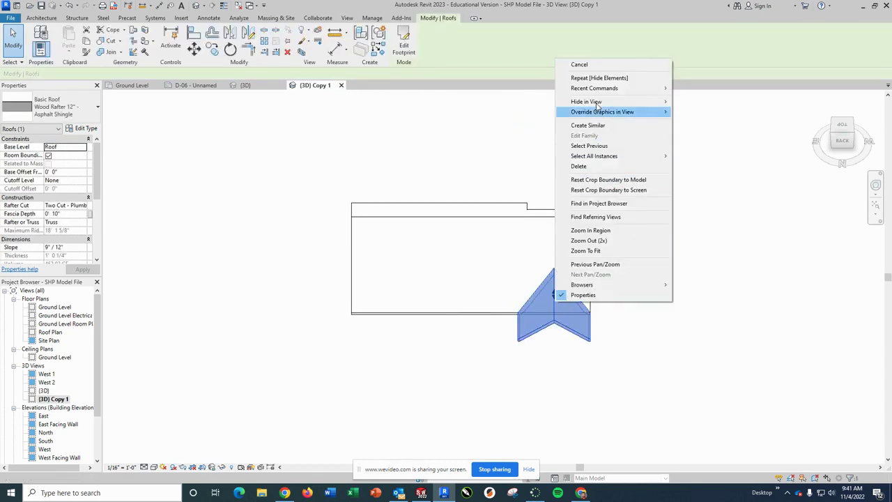
{"action": "mouse_move", "coordinate": [597, 103]}
{"action": "left_click", "coordinate": [704, 103]}
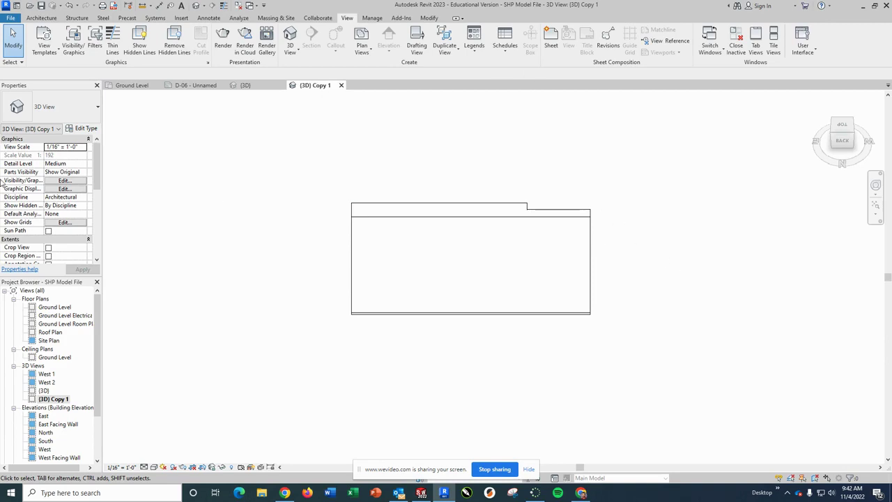
Turn on the view's cropping with its region shown and fit the crop closely around the main roof's slope, cutting at the ridge.
{"action": "left_click", "coordinate": [192, 467]}
{"action": "left_click", "coordinate": [202, 467]}
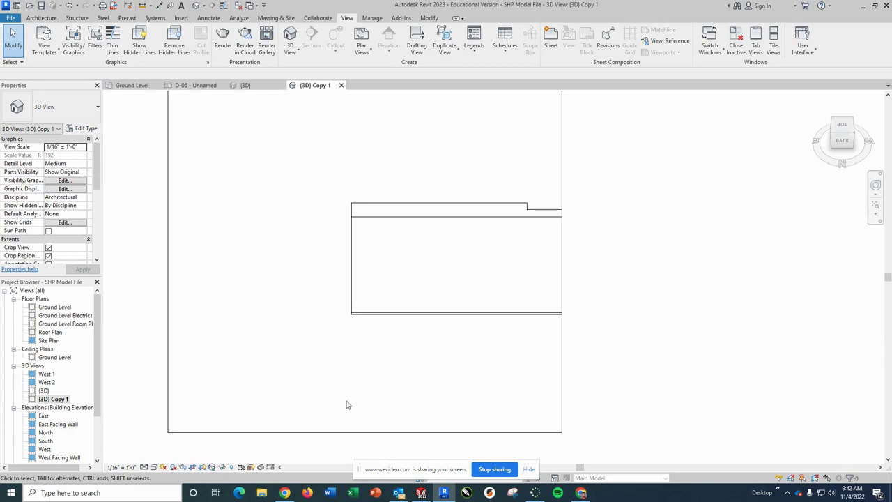
{"action": "left_click", "coordinate": [310, 432]}
{"action": "left_click_drag", "start_coordinate": [364, 432], "coordinate": [443, 325]}
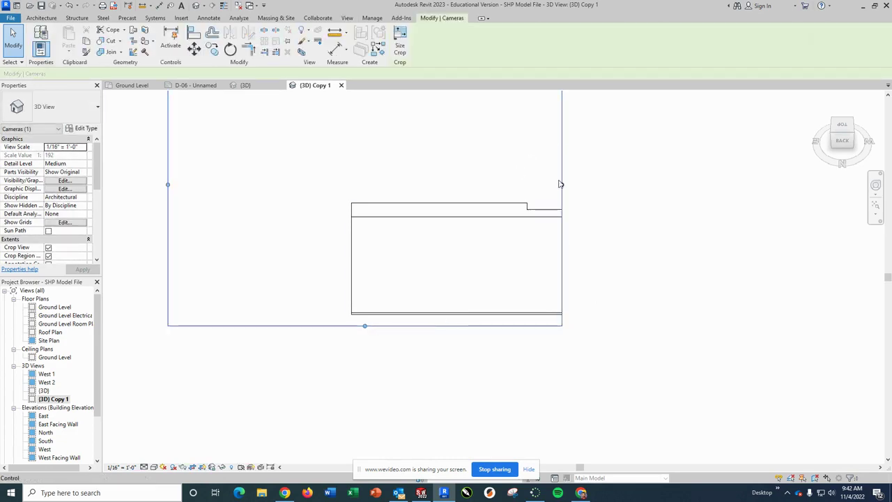
{"action": "left_click_drag", "start_coordinate": [562, 183], "coordinate": [597, 186]}
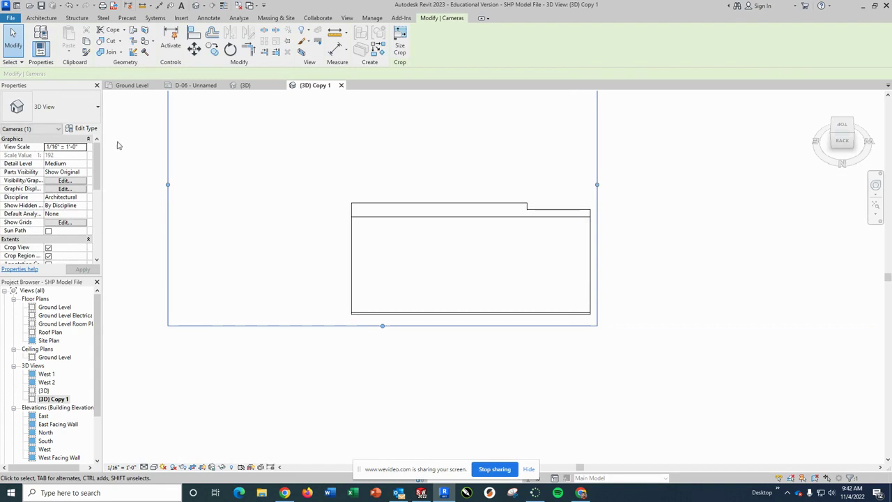
{"action": "left_click_drag", "start_coordinate": [166, 186], "coordinate": [344, 197]}
{"action": "scroll", "coordinate": [498, 201], "scroll_direction": "up", "scroll_amount": 2}
{"action": "scroll", "coordinate": [496, 185], "scroll_direction": "down", "scroll_amount": 5}
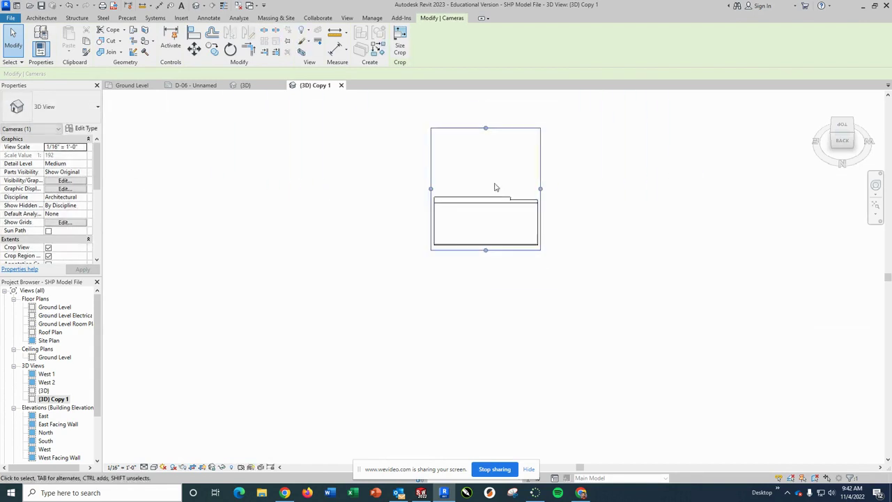
{"action": "left_click_drag", "start_coordinate": [486, 129], "coordinate": [500, 200]}
{"action": "scroll", "coordinate": [485, 211], "scroll_direction": "up", "scroll_amount": 2}
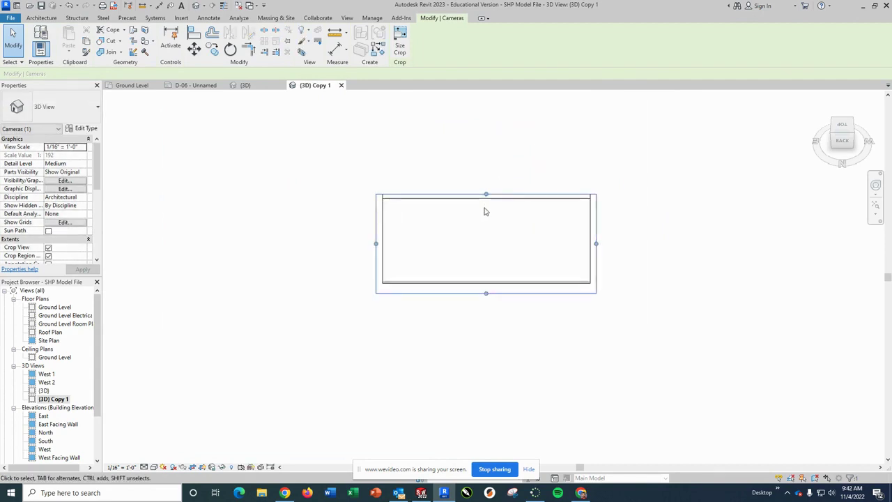
{"action": "left_click", "coordinate": [584, 430]}
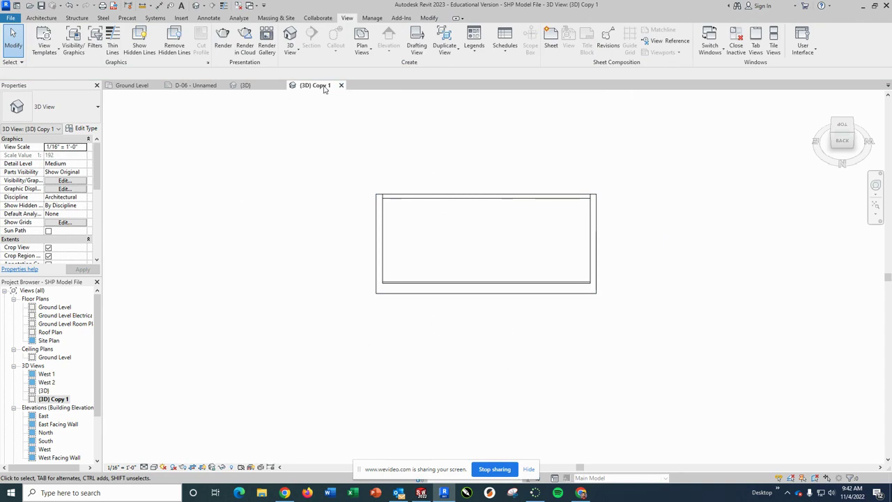
{"action": "right_click", "coordinate": [56, 399]}
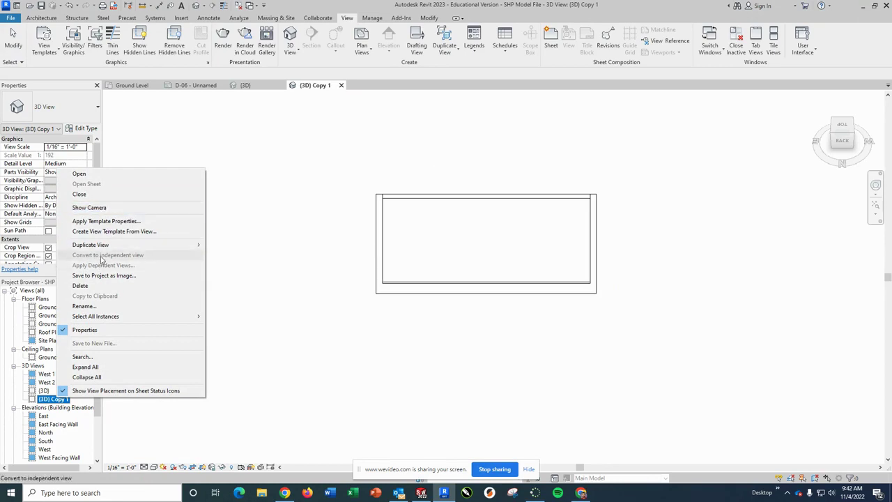
{"action": "mouse_move", "coordinate": [103, 246]}
{"action": "left_click", "coordinate": [230, 245]}
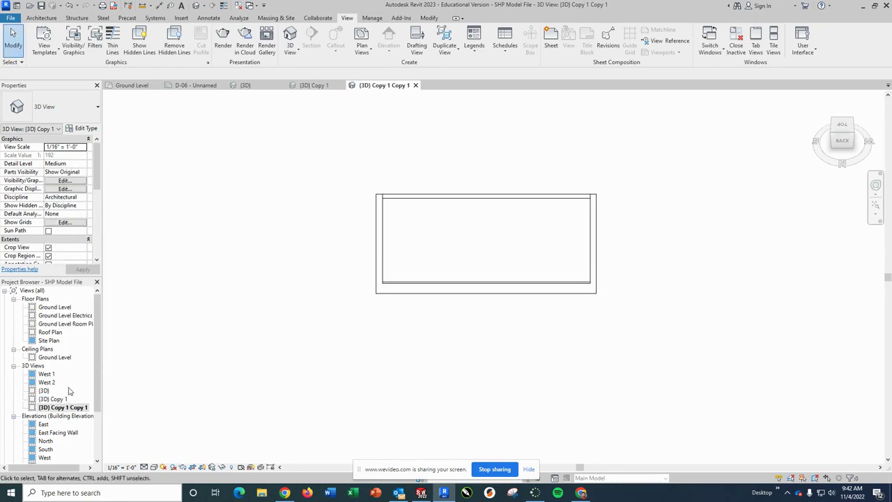
{"action": "right_click", "coordinate": [54, 408]}
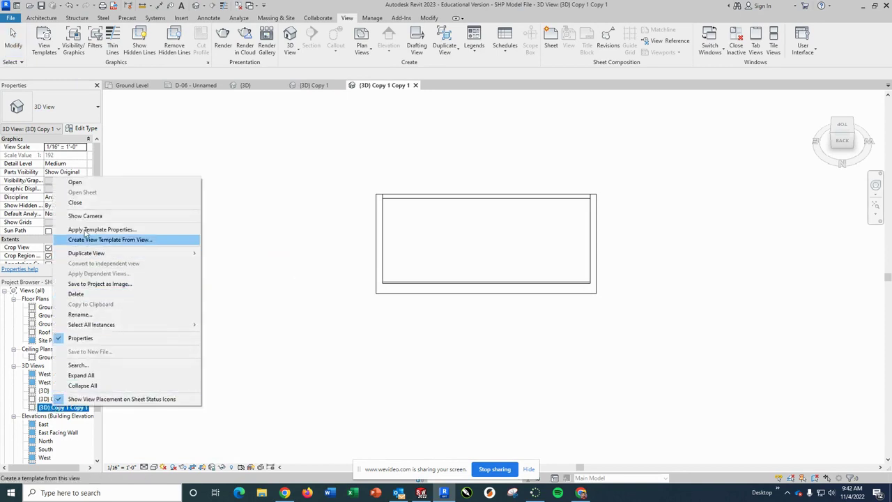
{"action": "left_click", "coordinate": [76, 294]}
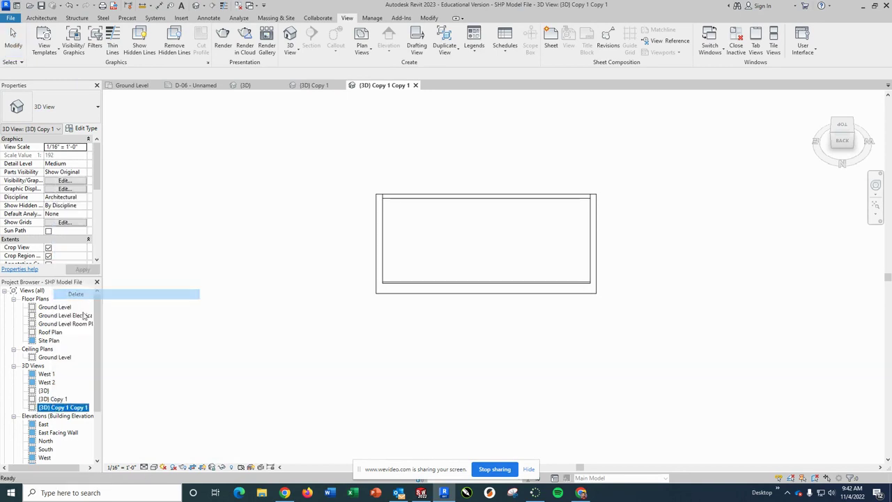
Rename the cropped roof 3D view to North.
{"action": "right_click", "coordinate": [68, 399]}
{"action": "left_click", "coordinate": [94, 307]}
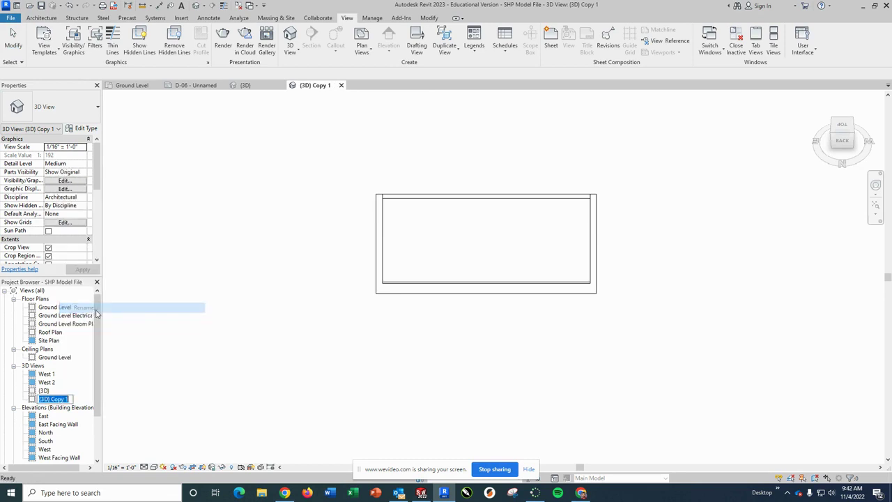
{"action": "type", "text": "orth"}
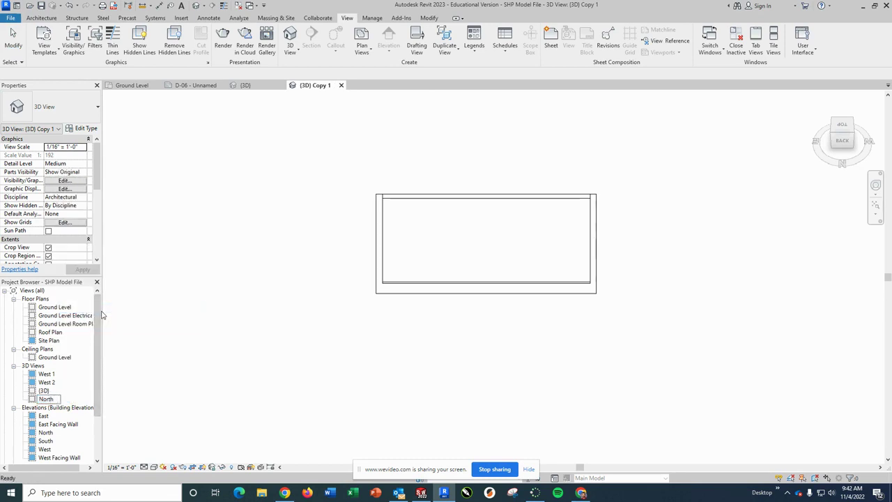
{"action": "key", "text": "Return"}
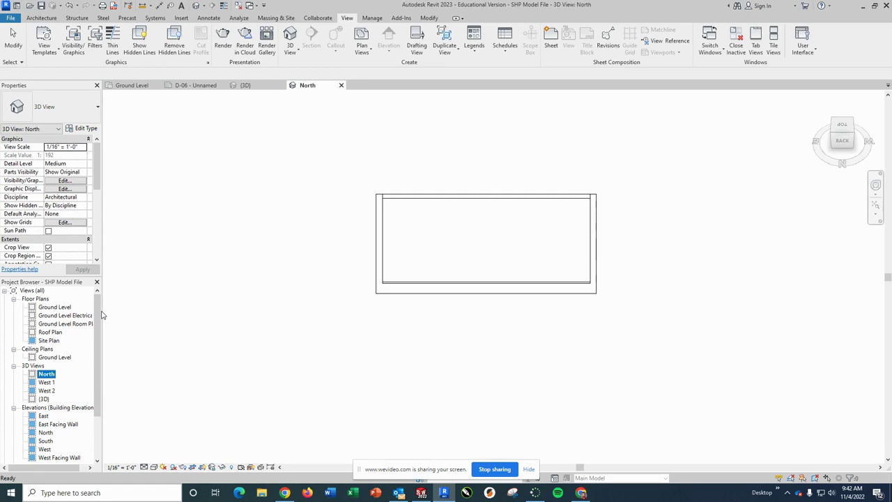
Place the North 3D roof view on sheet D-06, in the space between the elevations and the site plan.
{"action": "left_click", "coordinate": [154, 309]}
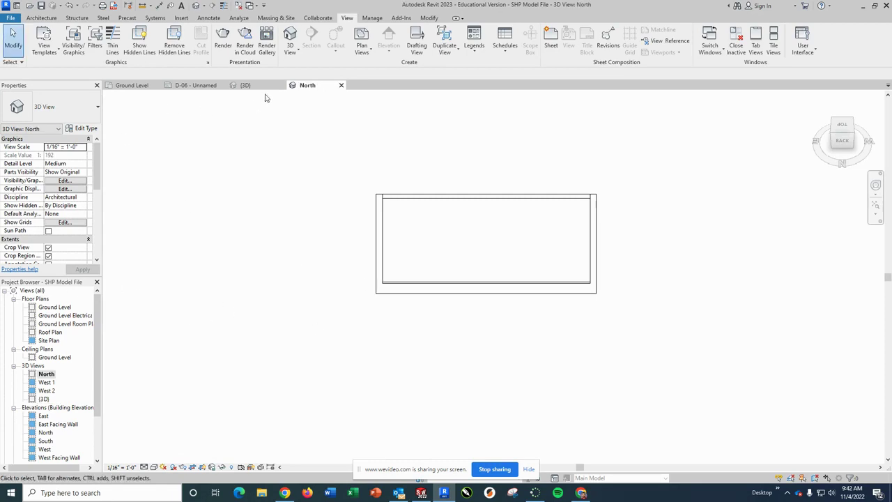
{"action": "left_click", "coordinate": [195, 85]}
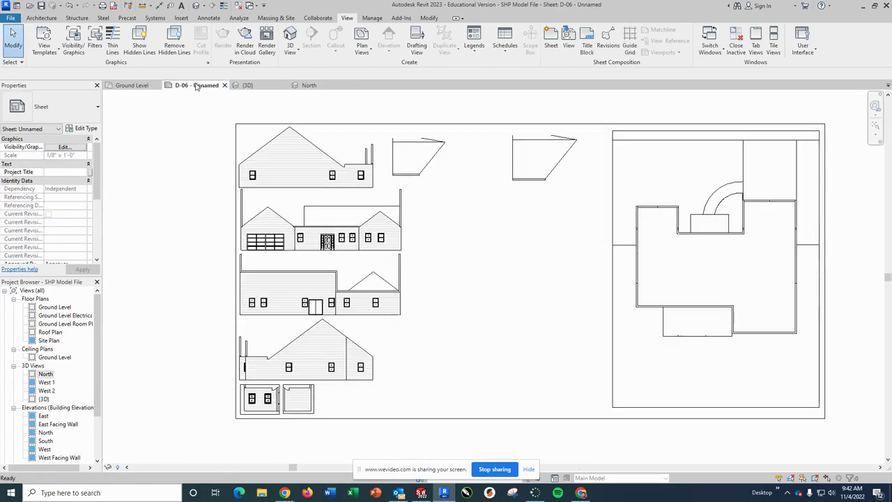
{"action": "double_click", "coordinate": [46, 374]}
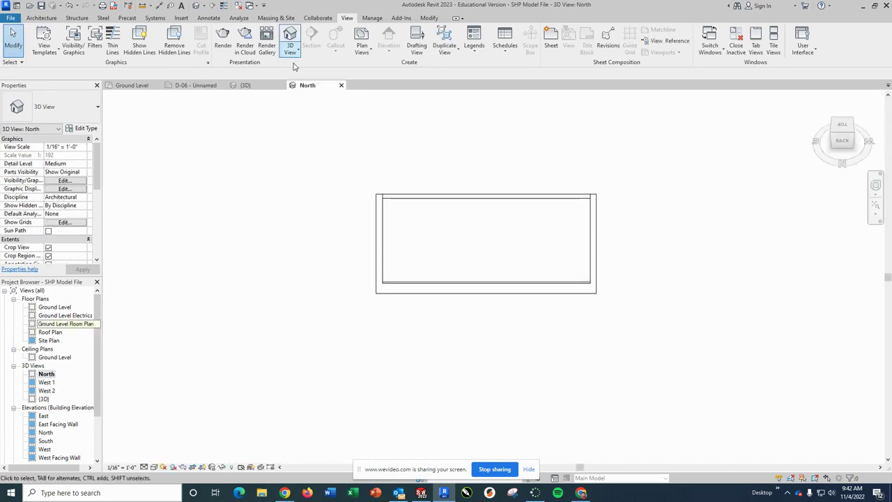
{"action": "left_click", "coordinate": [341, 85]}
{"action": "left_click_drag", "start_coordinate": [45, 374], "coordinate": [456, 252]}
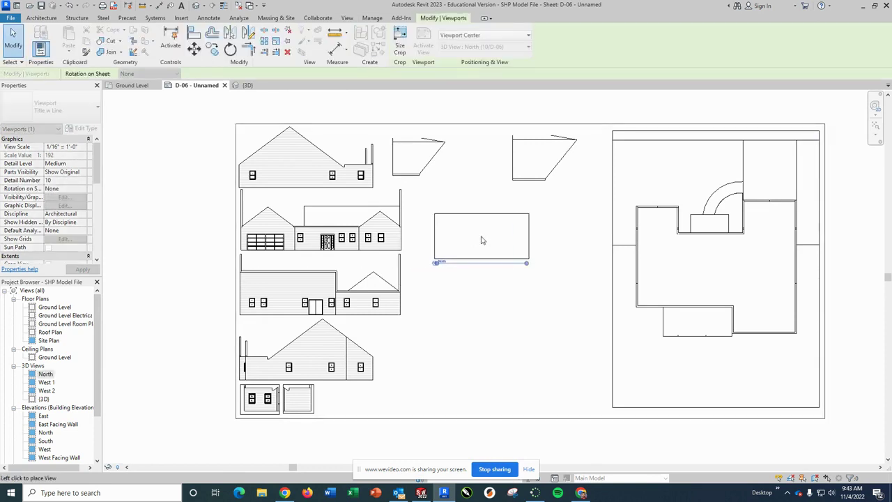
{"action": "left_click", "coordinate": [485, 240]}
Set the North viewport to No Title at 1/8" = 1'-0" scale and position it just beneath the two West roof views.
{"action": "left_click", "coordinate": [49, 107]}
{"action": "left_click", "coordinate": [66, 153]}
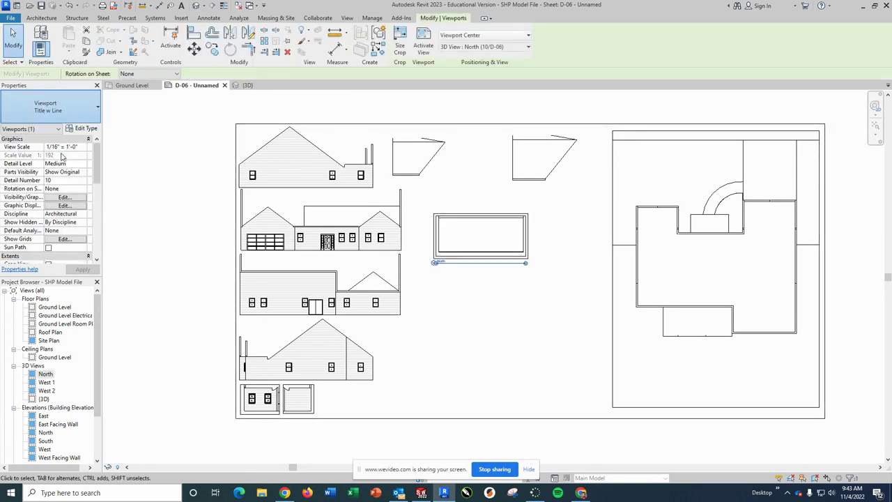
{"action": "left_click", "coordinate": [72, 146]}
{"action": "left_click", "coordinate": [83, 147]}
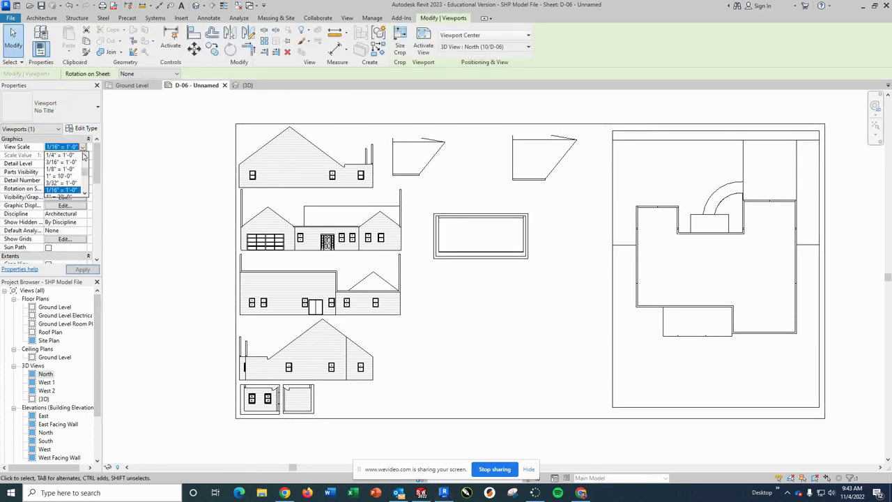
{"action": "left_click", "coordinate": [61, 169]}
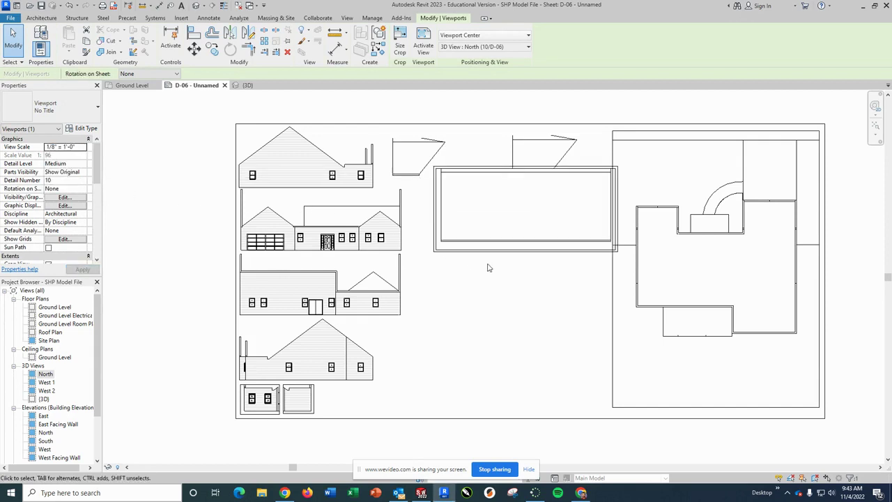
{"action": "left_click_drag", "start_coordinate": [491, 255], "coordinate": [471, 272]}
{"action": "left_click", "coordinate": [216, 121]}
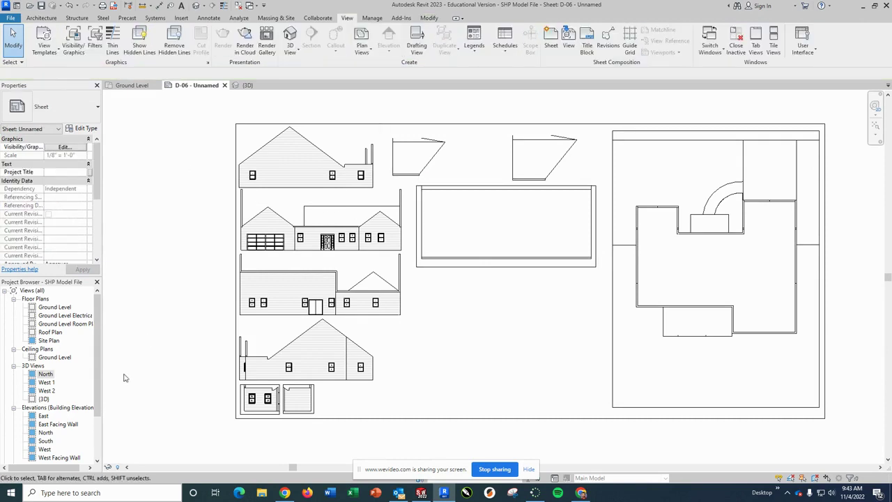
Hide the crop region boundary in the North 3D view and close that view.
{"action": "double_click", "coordinate": [45, 374]}
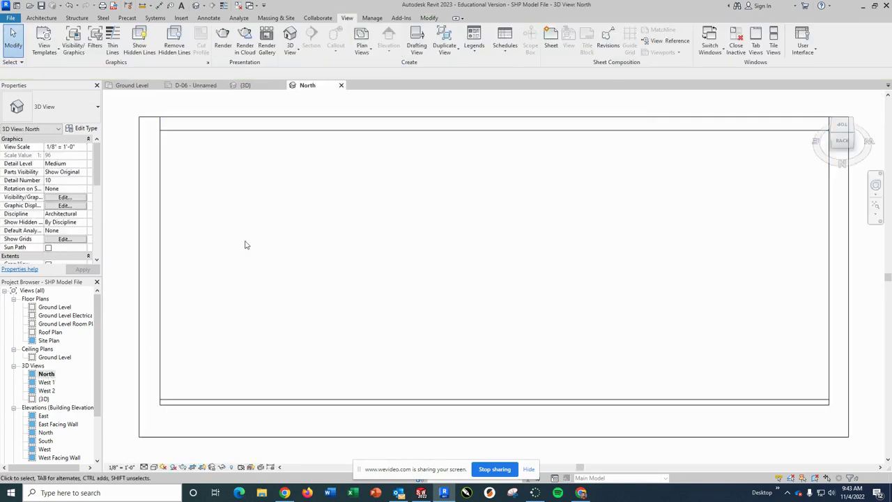
{"action": "left_click", "coordinate": [205, 467]}
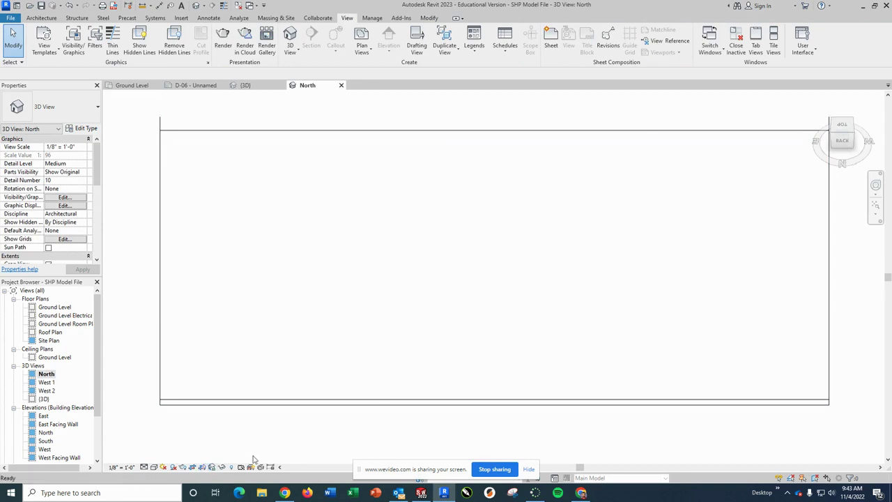
{"action": "left_click", "coordinate": [341, 85]}
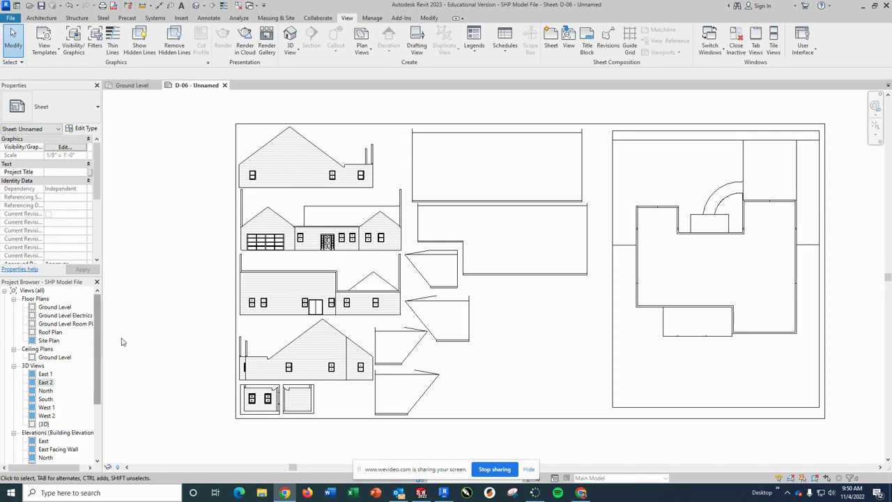
{"action": "mouse_move", "coordinate": [98, 336]}
{"action": "left_mouse_down"}
{"action": "mouse_move", "coordinate": [97, 388]}
{"action": "mouse_move", "coordinate": [91, 333]}
{"action": "left_mouse_up"}
{"action": "scroll", "coordinate": [92, 329], "scroll_direction": "down", "scroll_amount": 4}
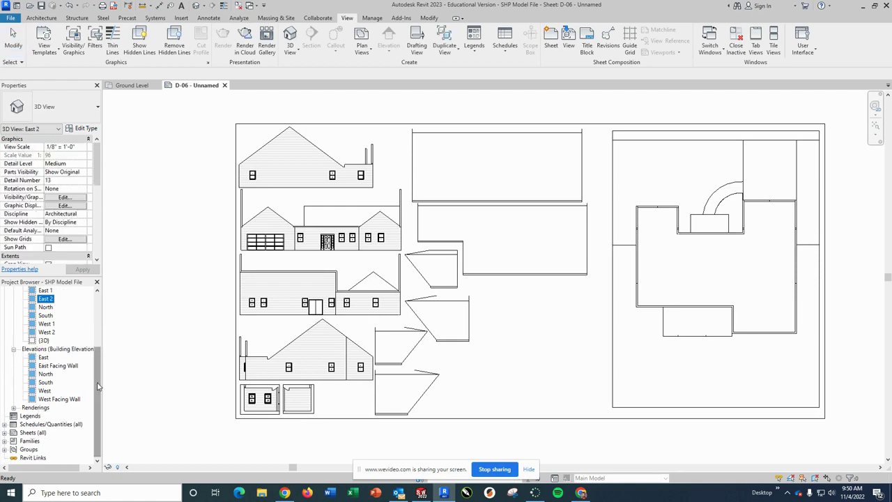
{"action": "scroll", "coordinate": [63, 369], "scroll_direction": "up", "scroll_amount": 3}
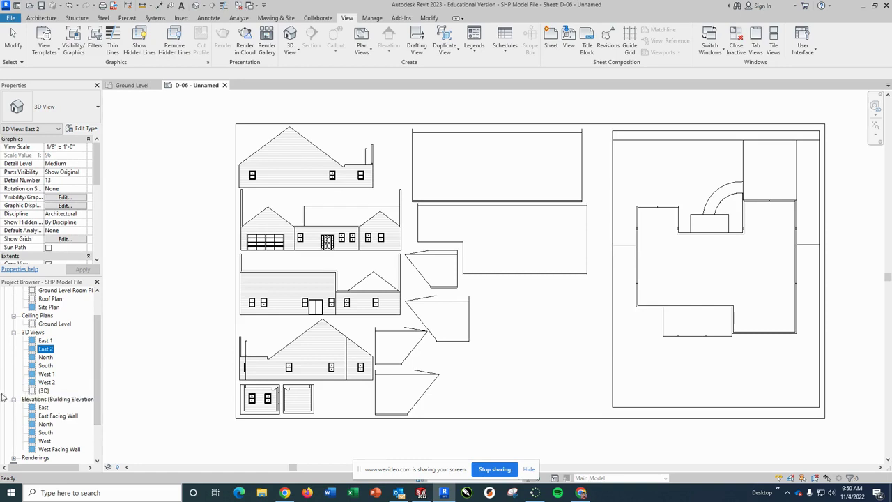
{"action": "left_click_drag", "start_coordinate": [98, 378], "coordinate": [100, 342]}
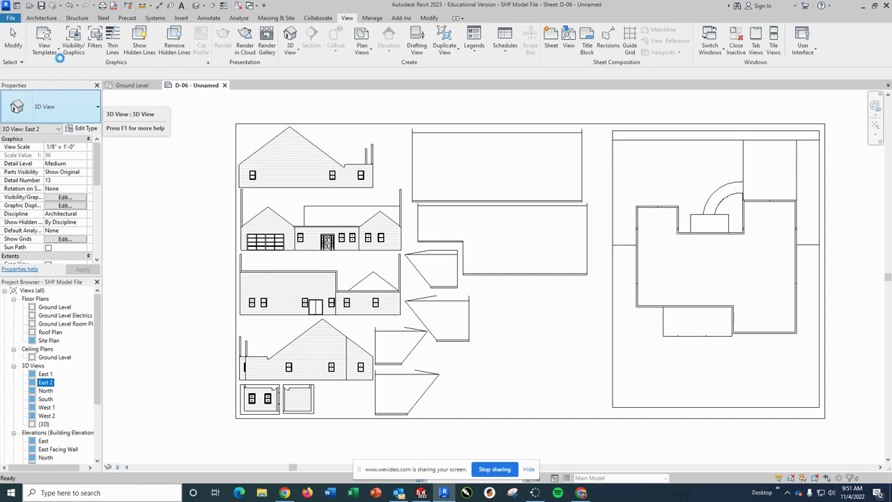
Save the project and export the current sheet to PDF as SHP Model File at 100% zoom, without saving the export settings.
{"action": "key", "text": "ctrl+s"}
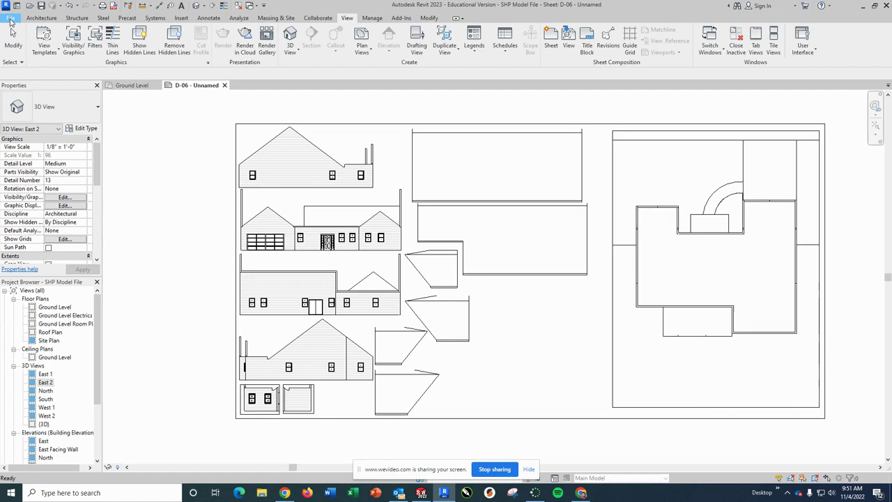
{"action": "left_click", "coordinate": [9, 19]}
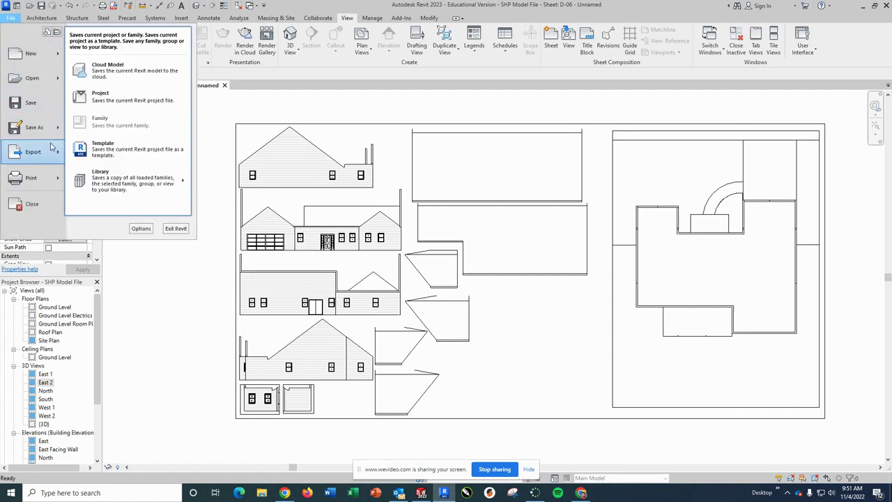
{"action": "mouse_move", "coordinate": [51, 151]}
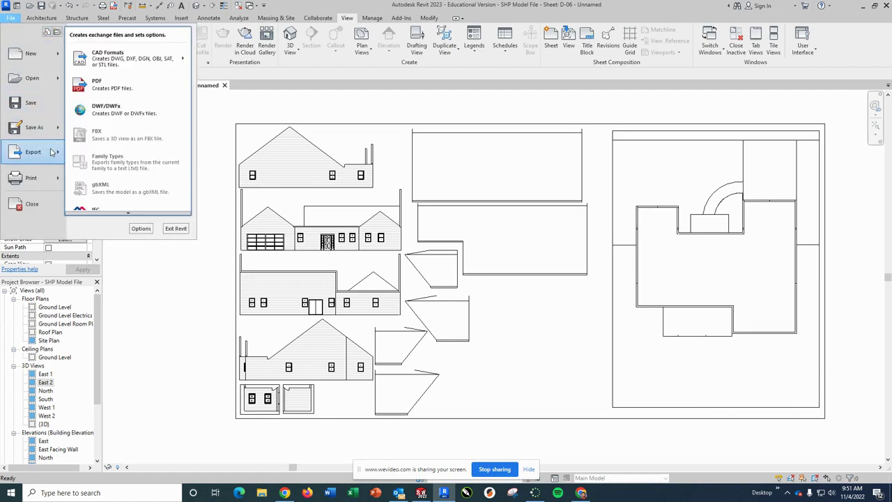
{"action": "left_click", "coordinate": [126, 89]}
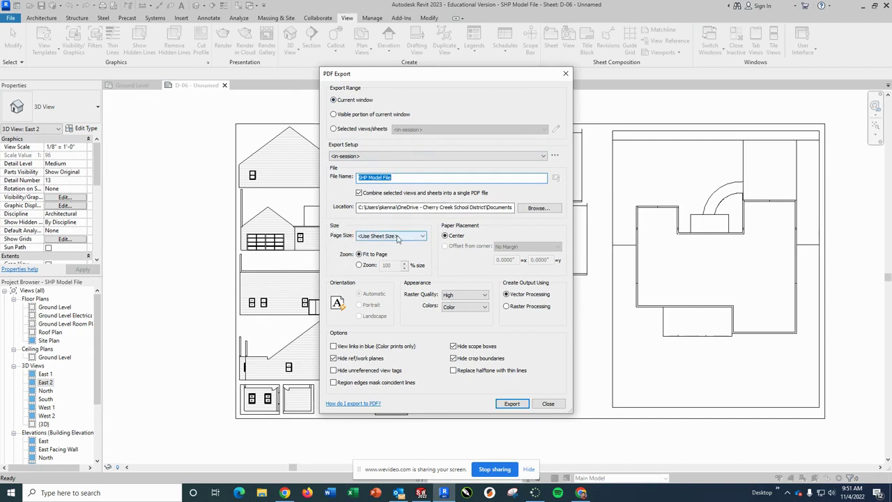
{"action": "left_click", "coordinate": [361, 267]}
{"action": "left_click", "coordinate": [391, 265]}
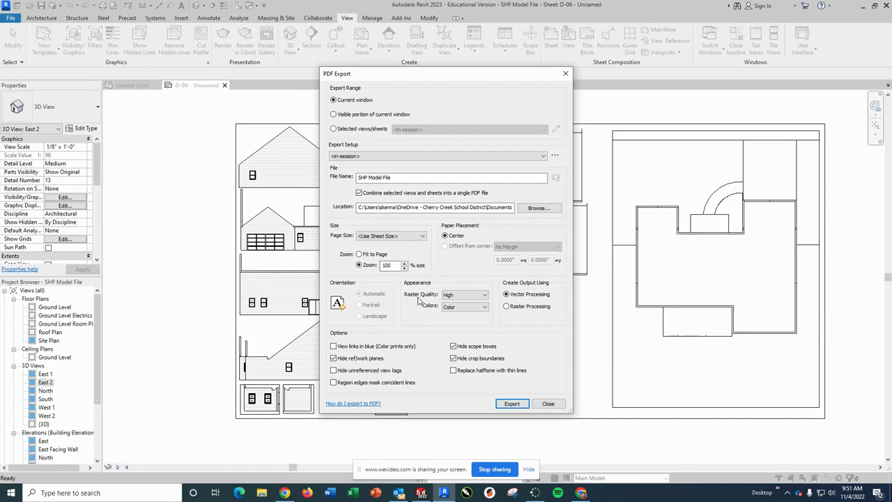
{"action": "left_click", "coordinate": [510, 406]}
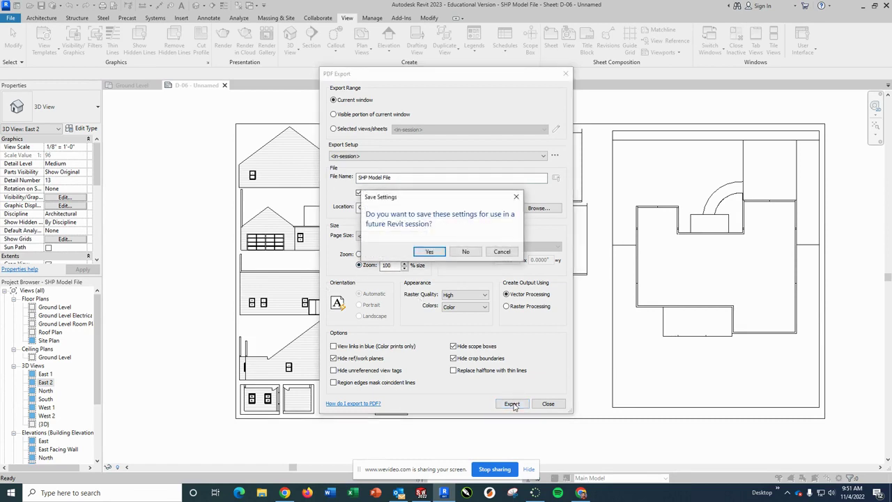
{"action": "left_click", "coordinate": [464, 252]}
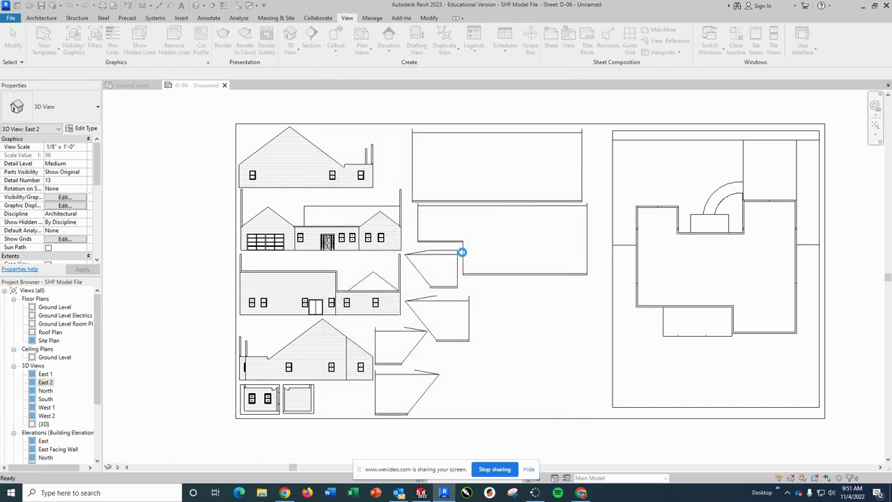